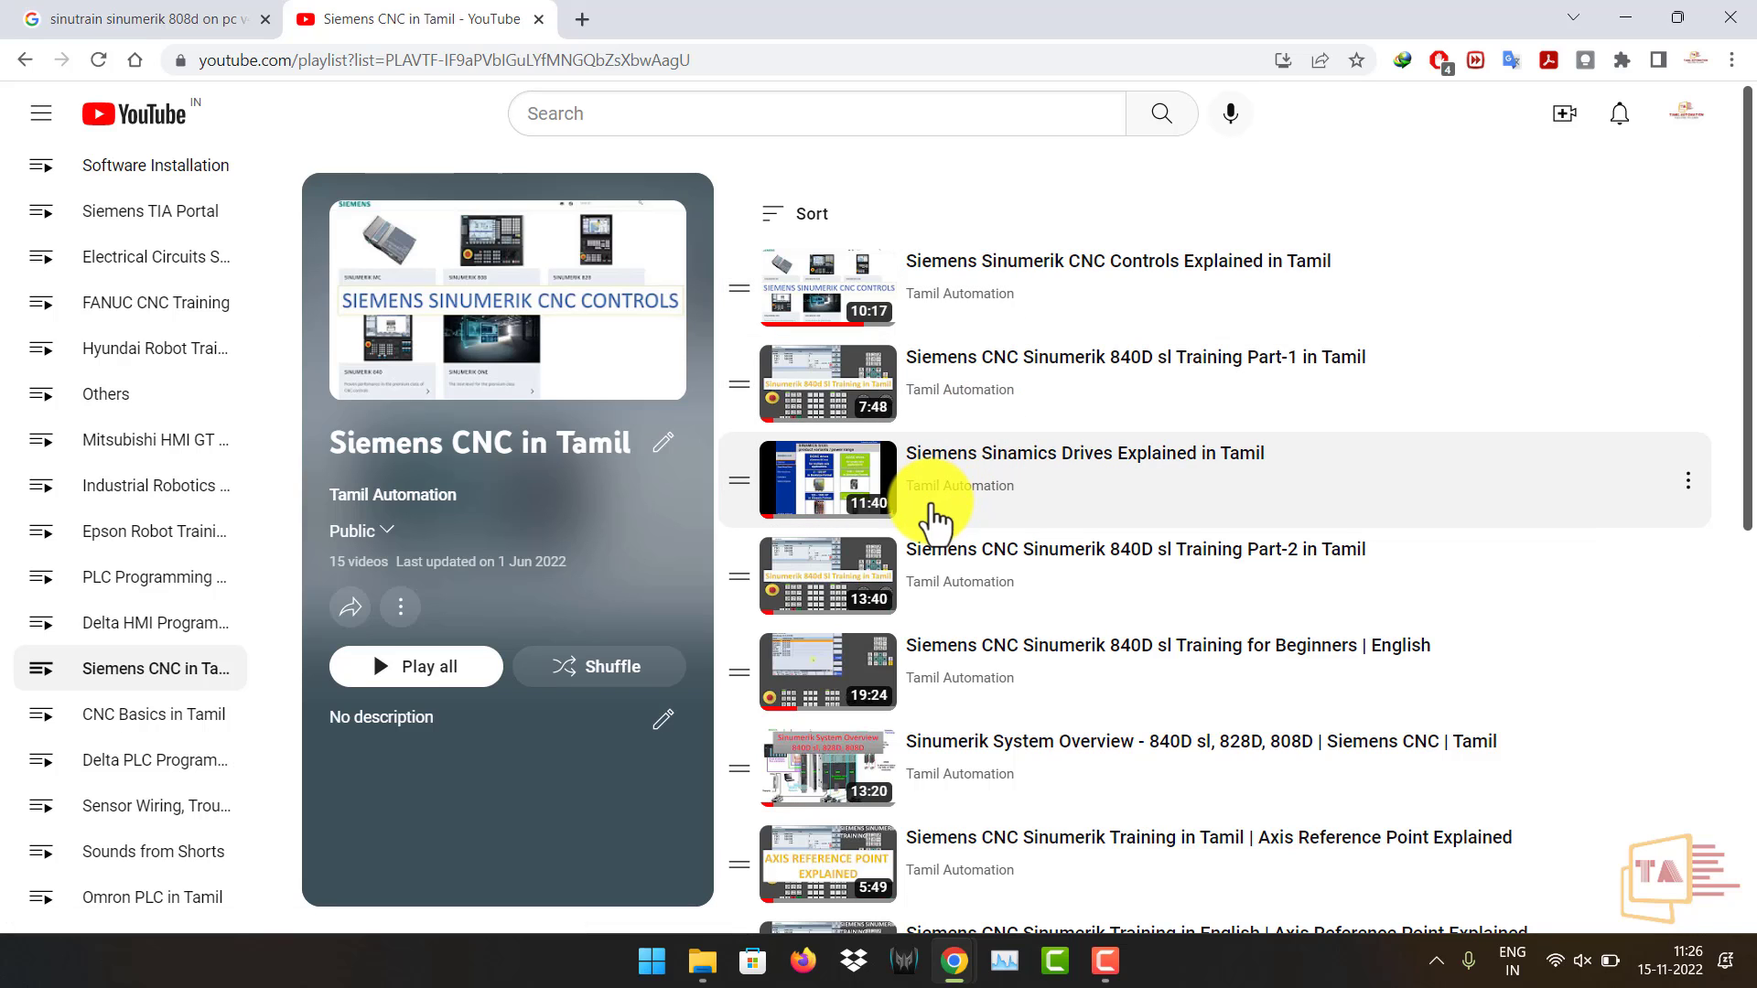
Look through the videos in the Siemens CNC in Tamil playlist.
scroll(926, 643, "down", 3)
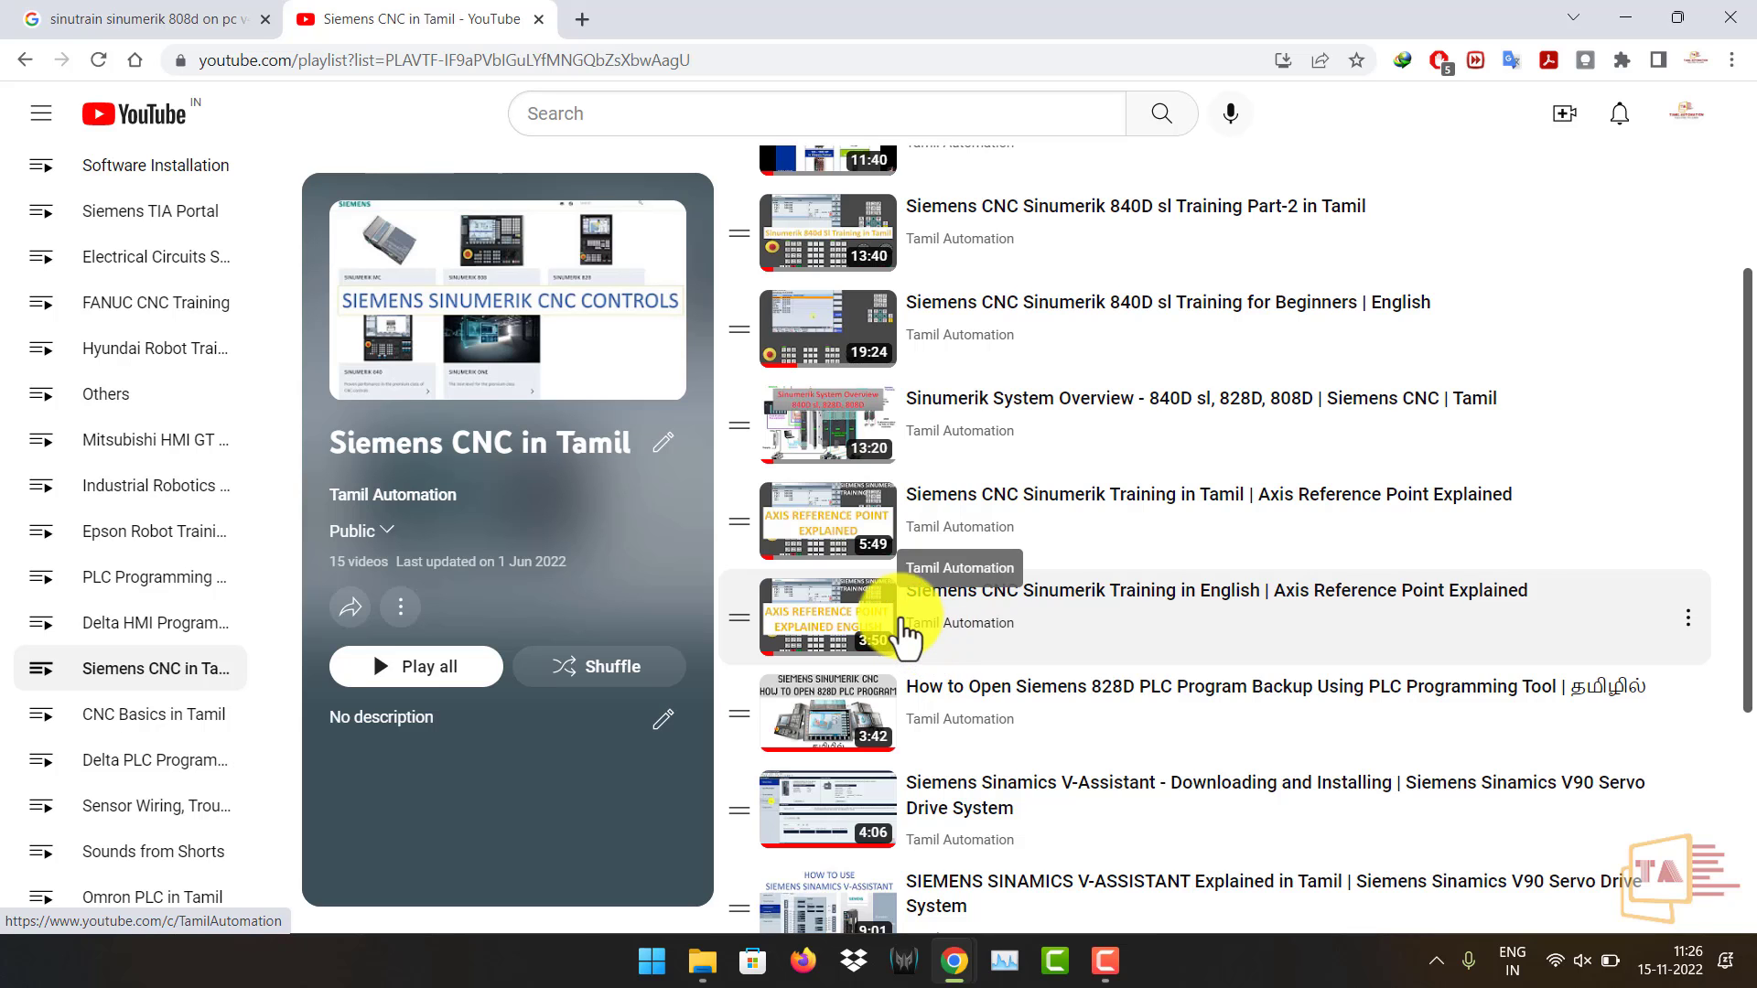
scroll(1028, 627, "down", 4)
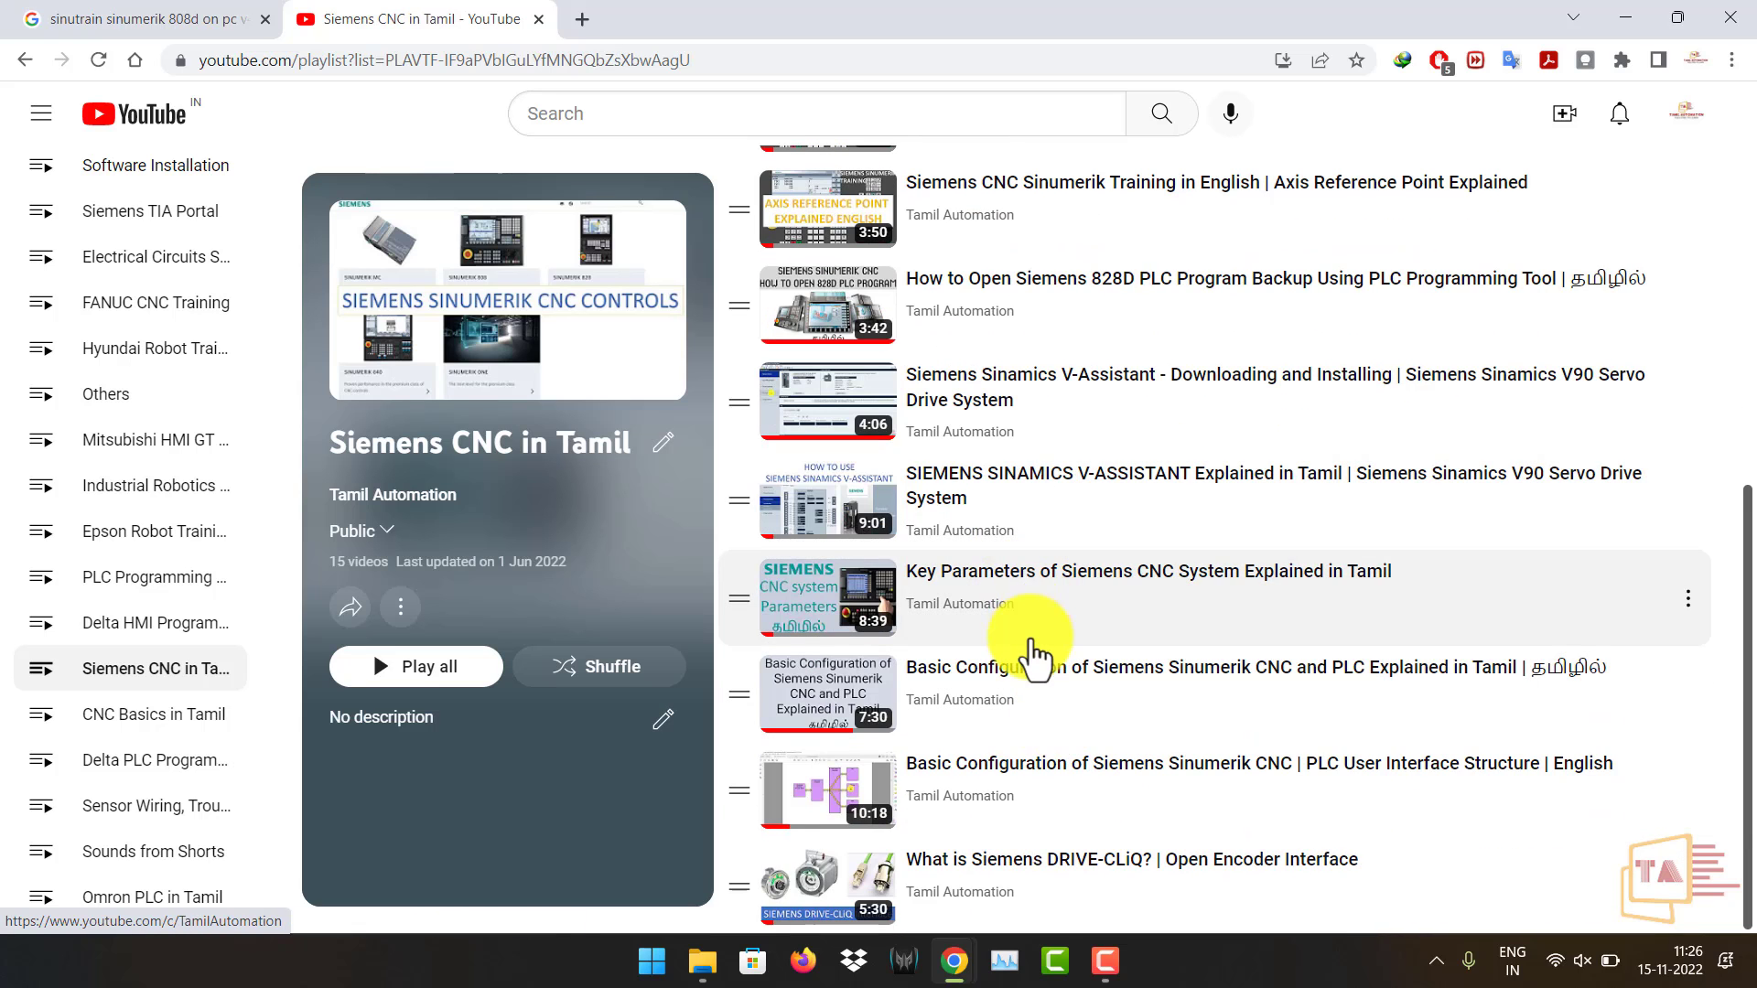
scroll(914, 628, "up", 7)
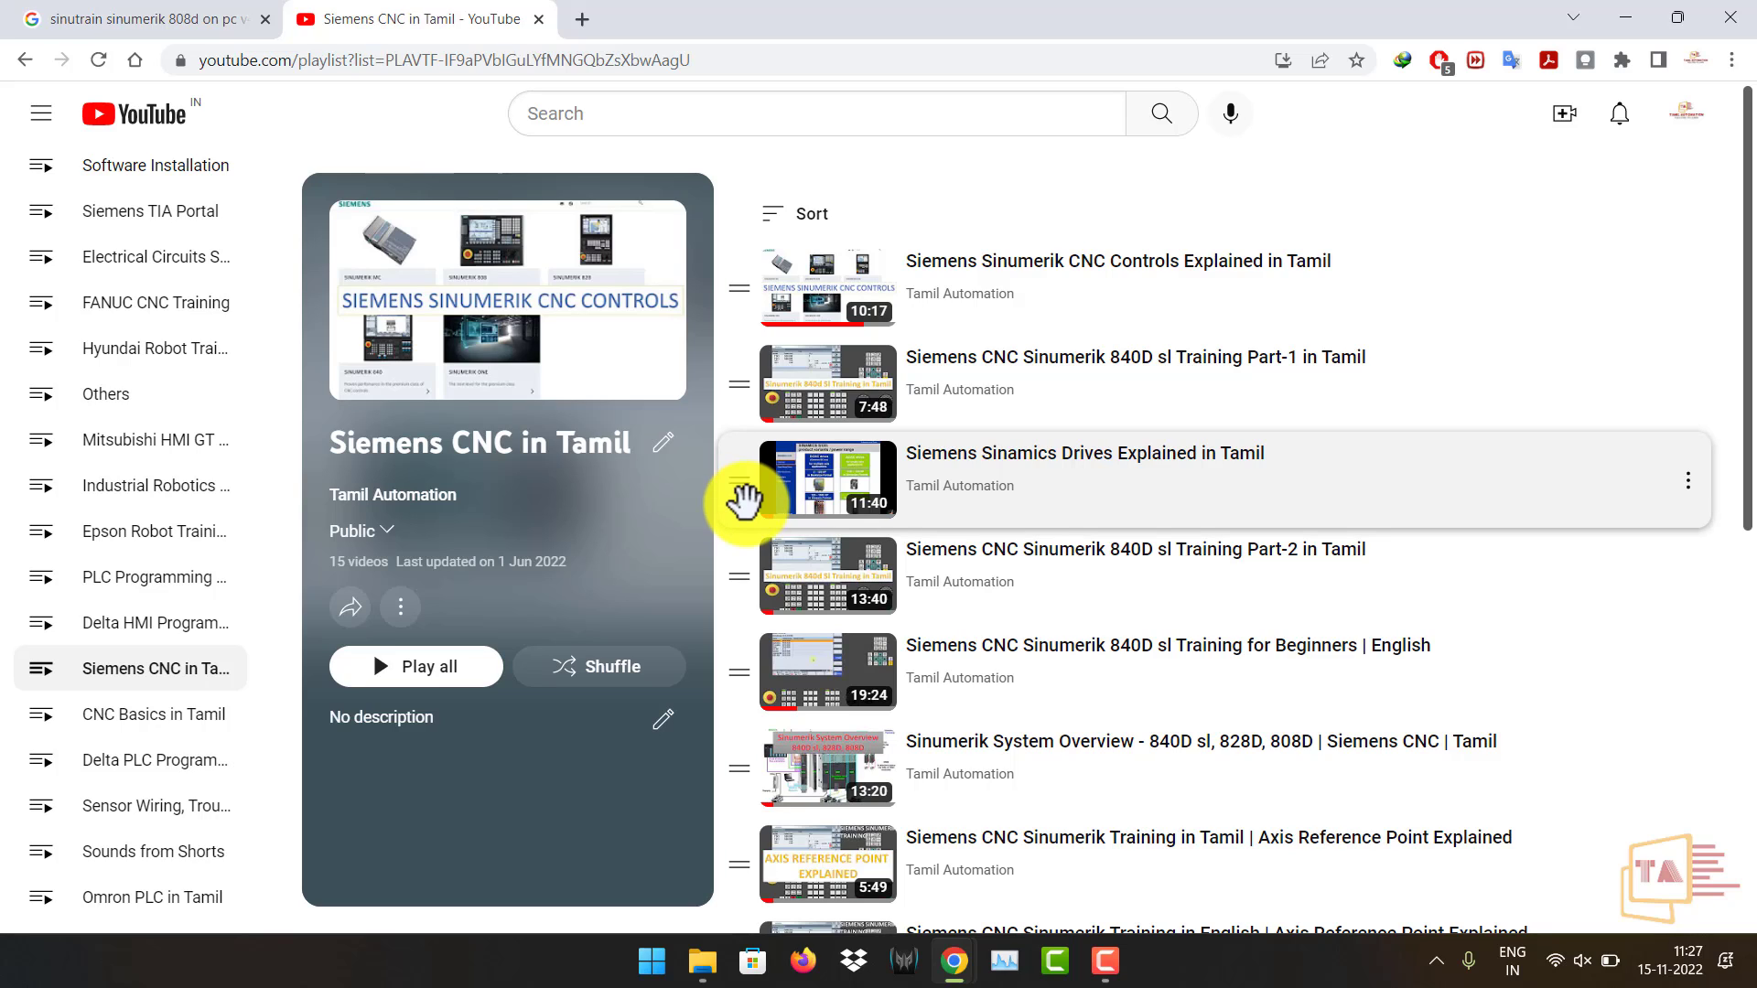
Open the Siemens SINUMERIK 808D on PC - V4.4 Ed.2 search result and read its technical requirements and installation notes.
left_click(247, 16)
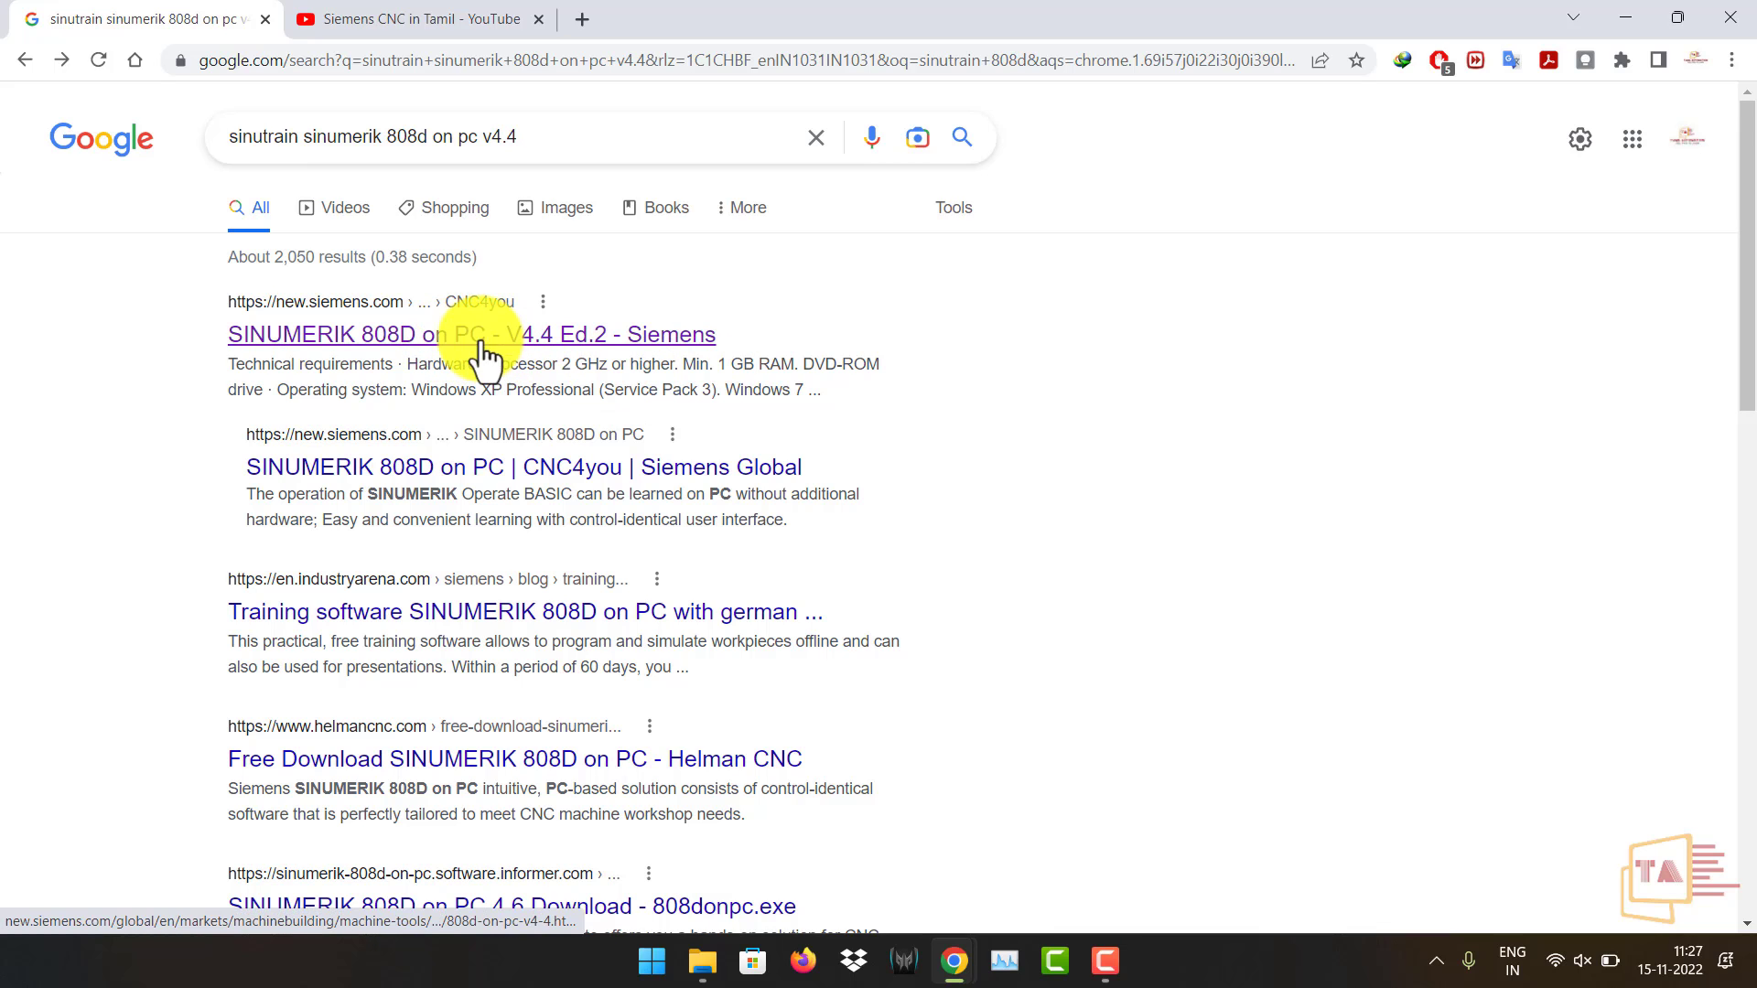
left_click(403, 337)
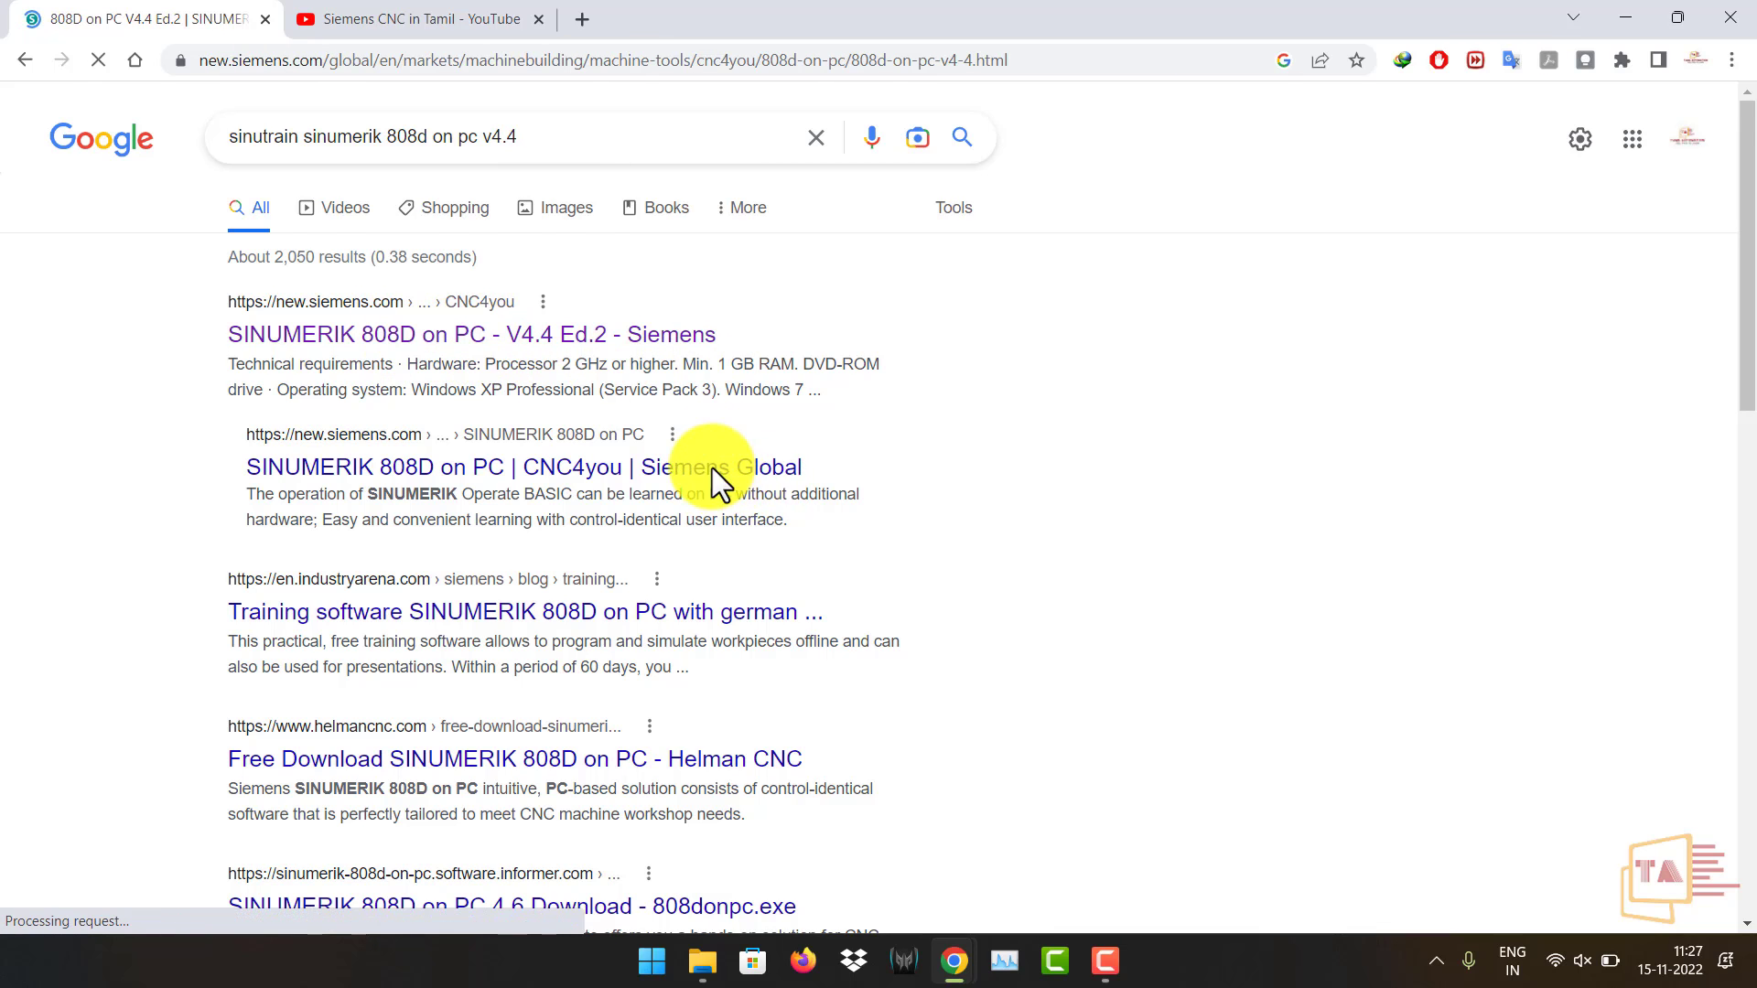
scroll(745, 470, "down", 5)
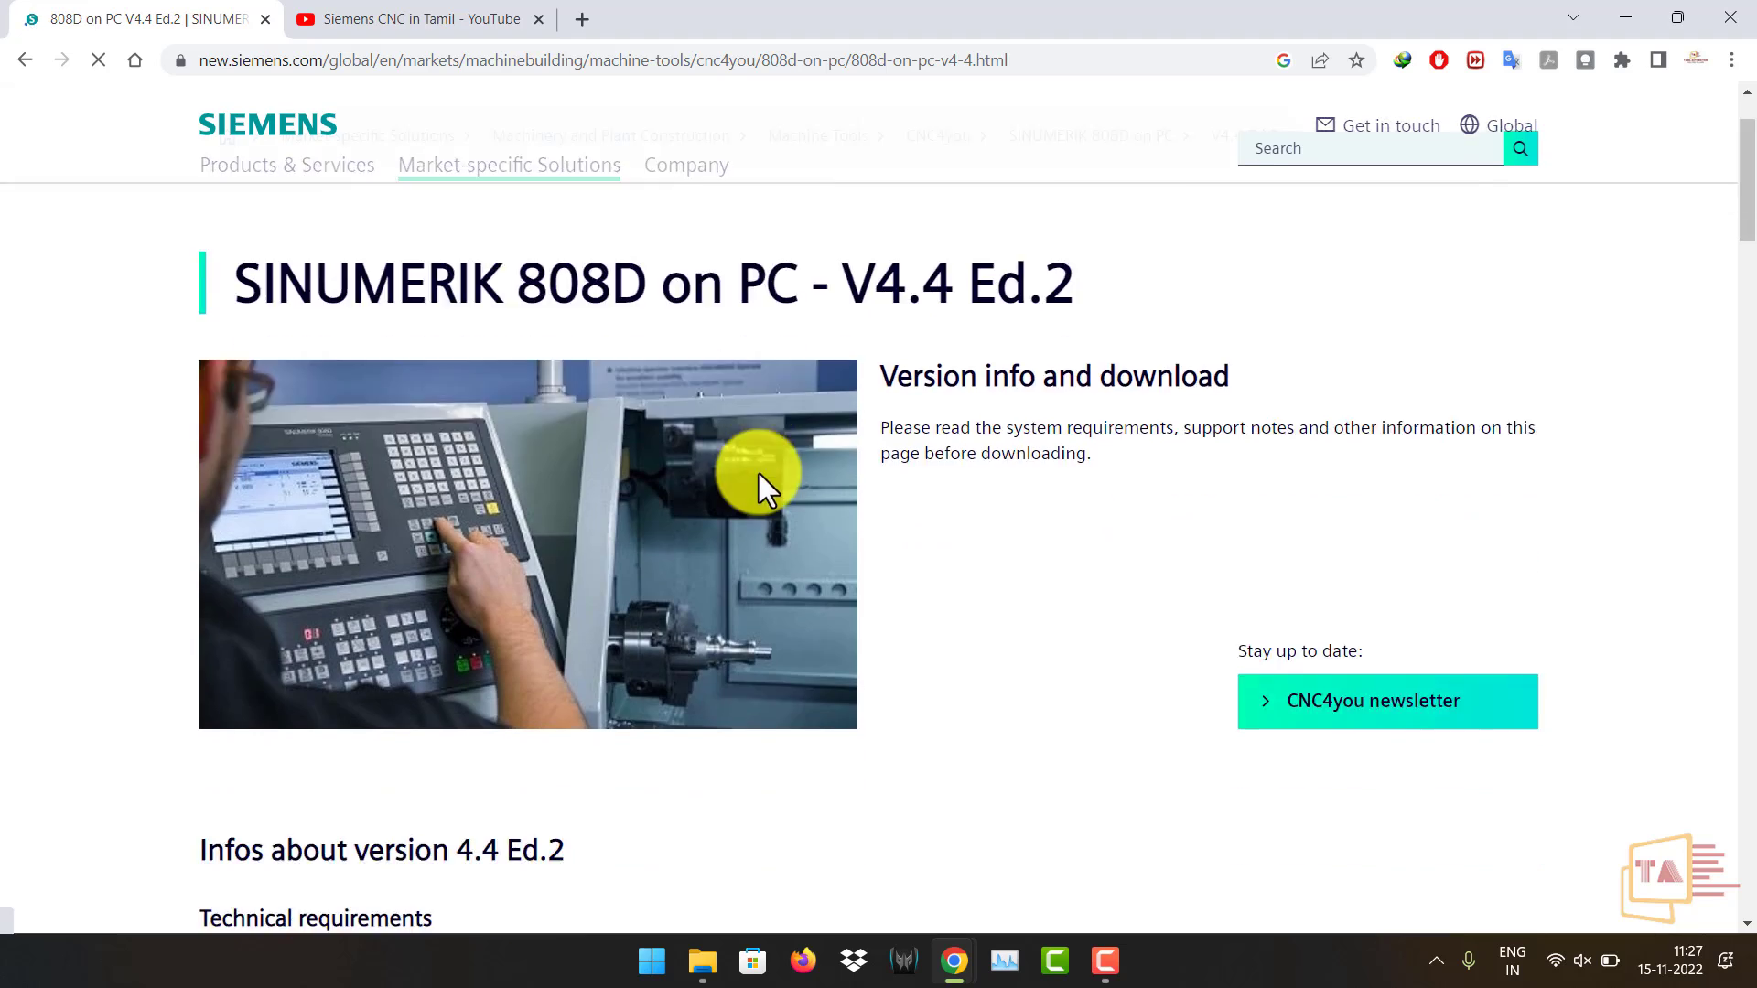
scroll(689, 457, "down", 3)
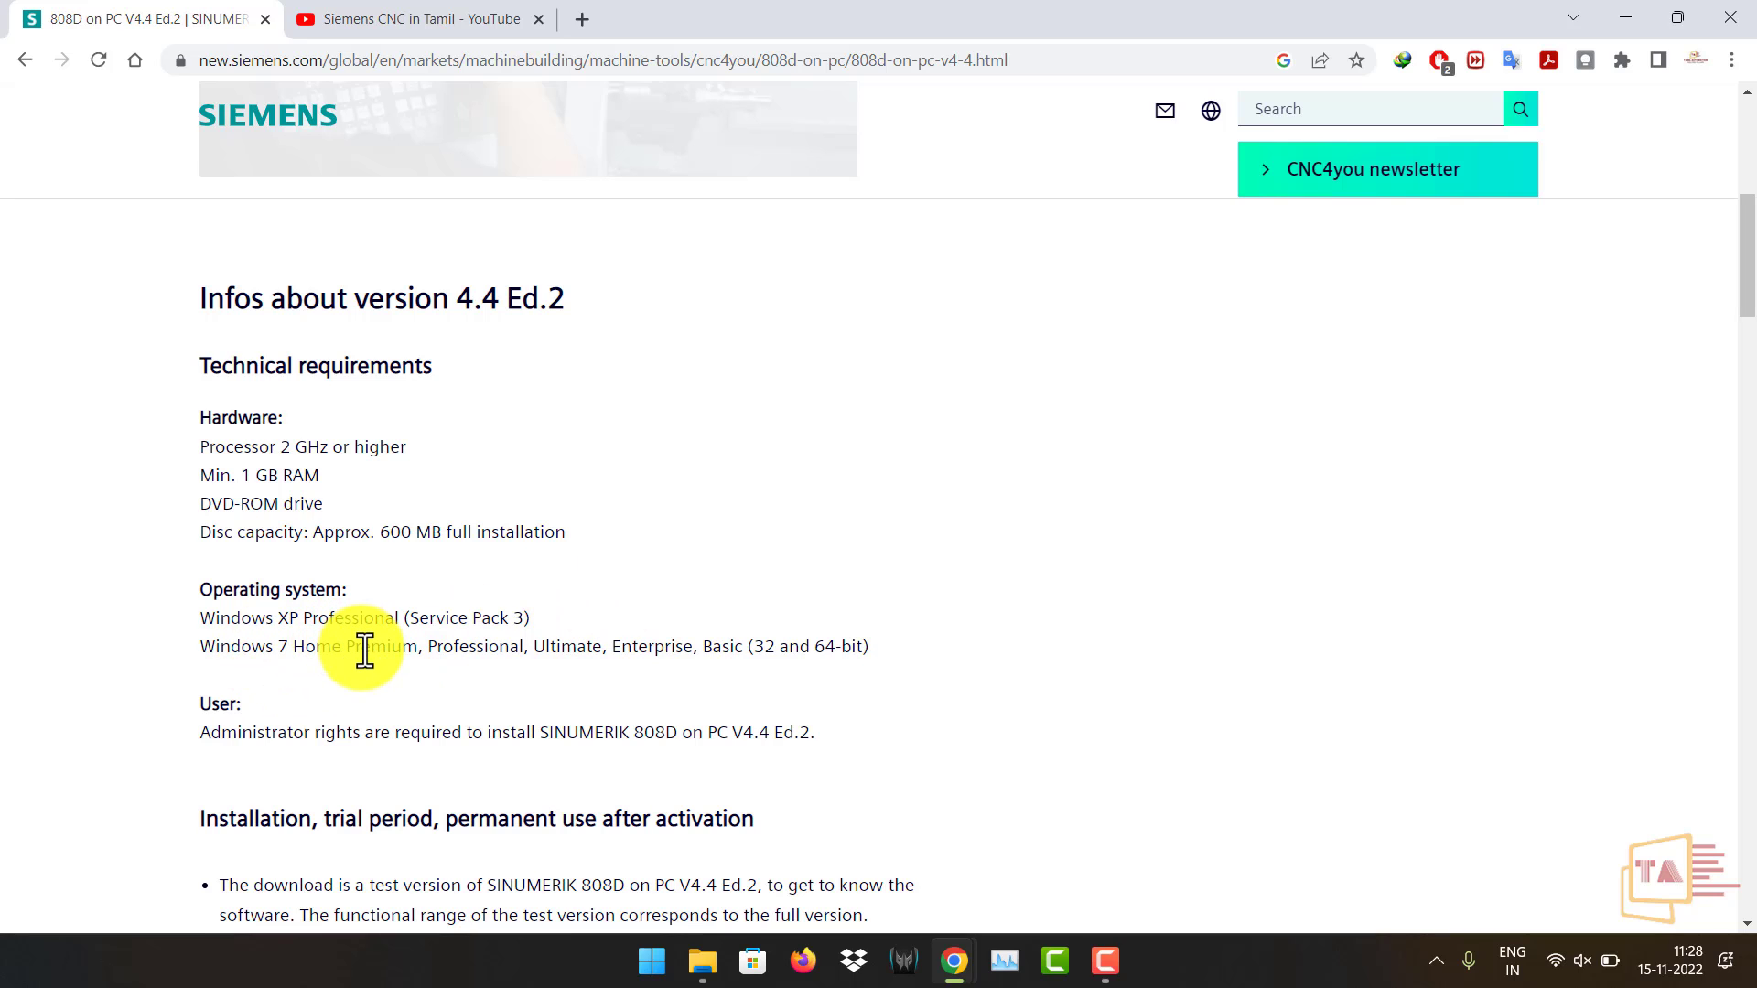
scroll(362, 646, "down", 5)
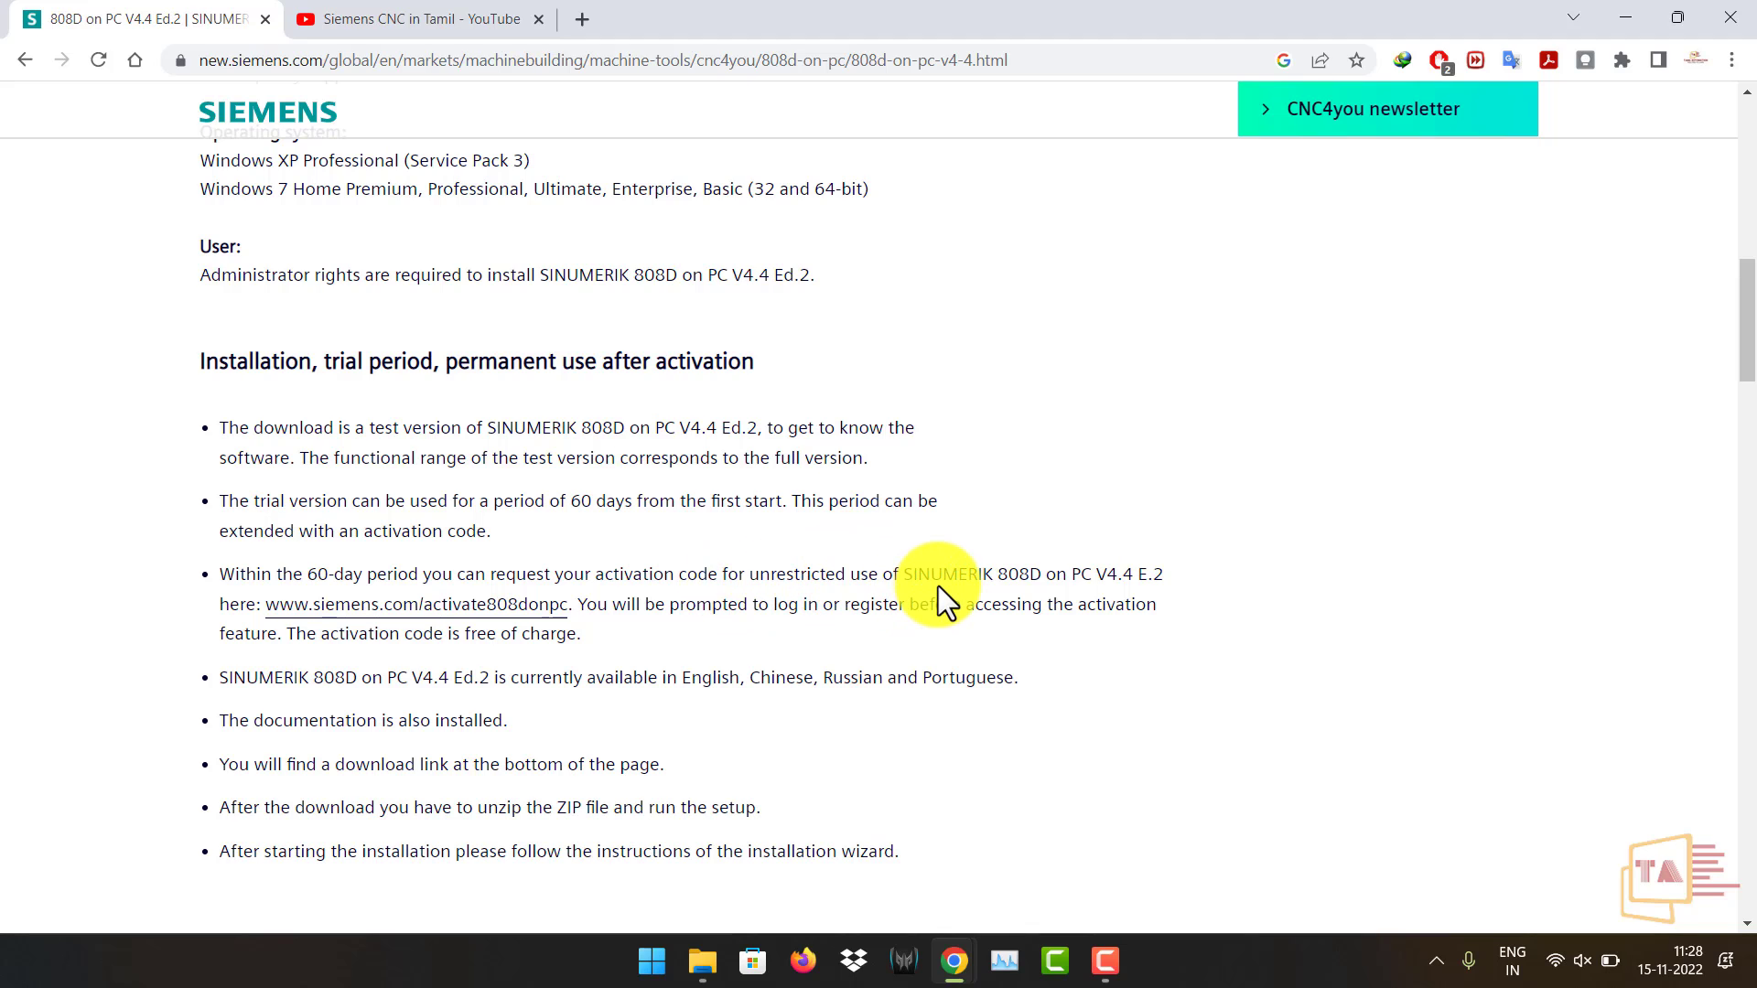
middle_click(443, 611)
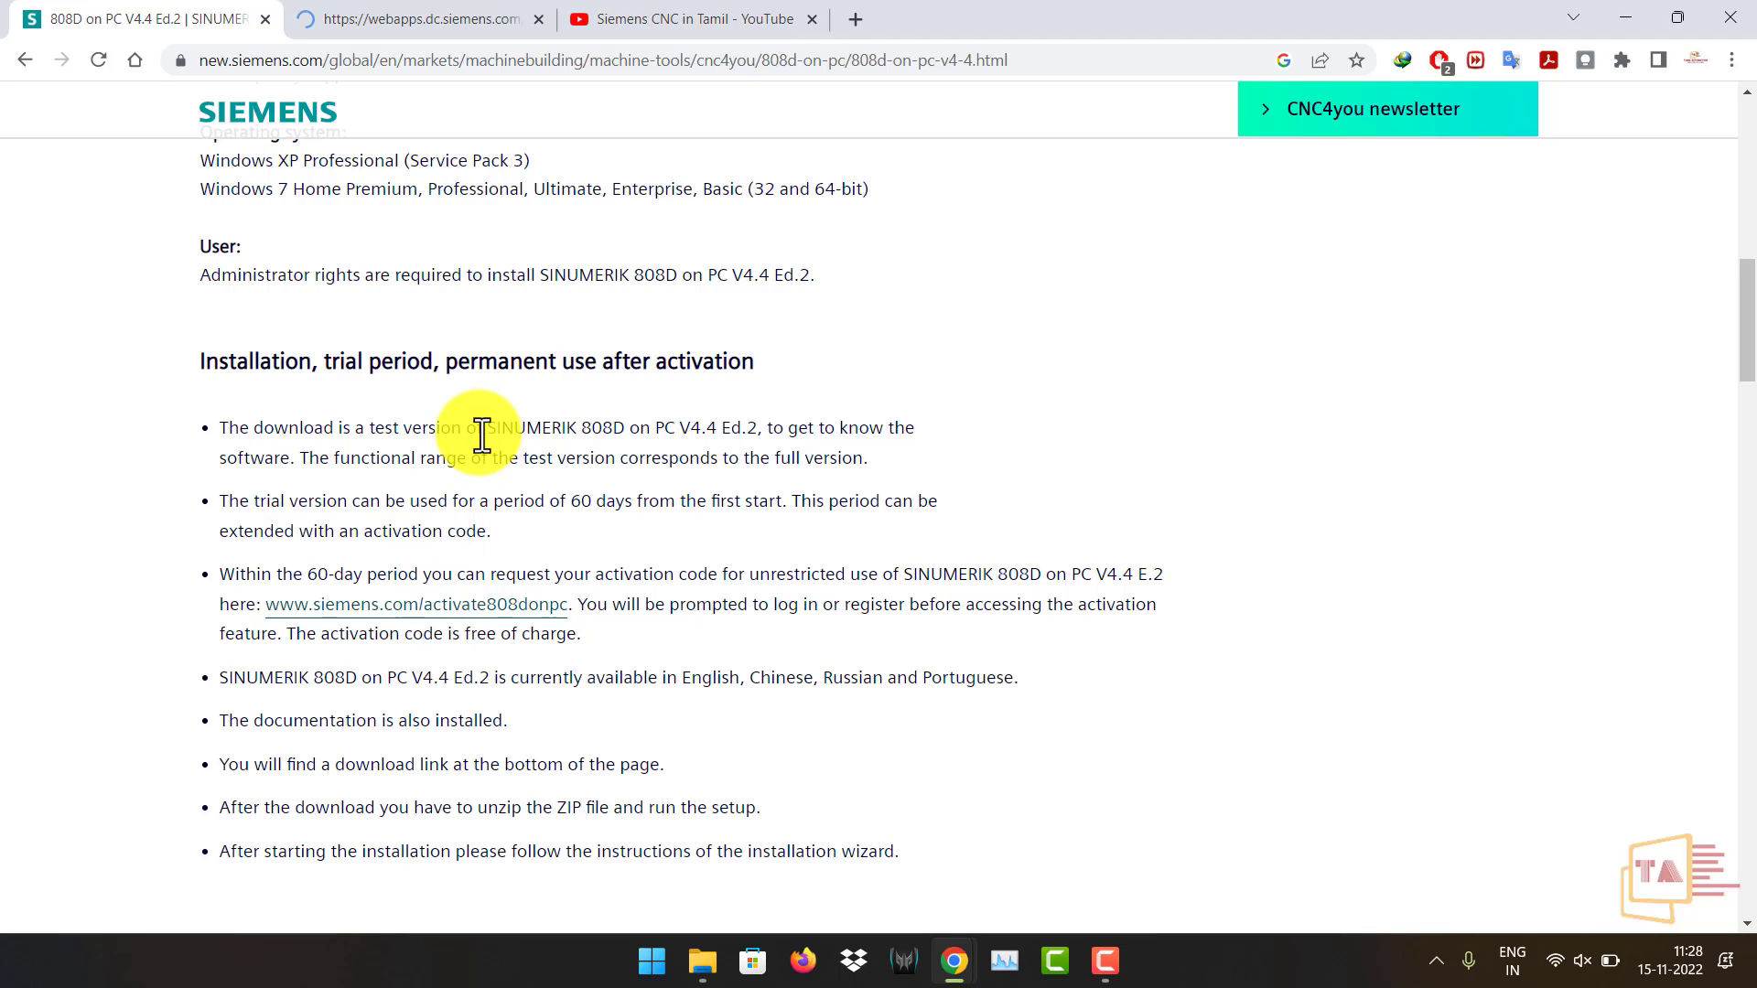
left_click(357, 4)
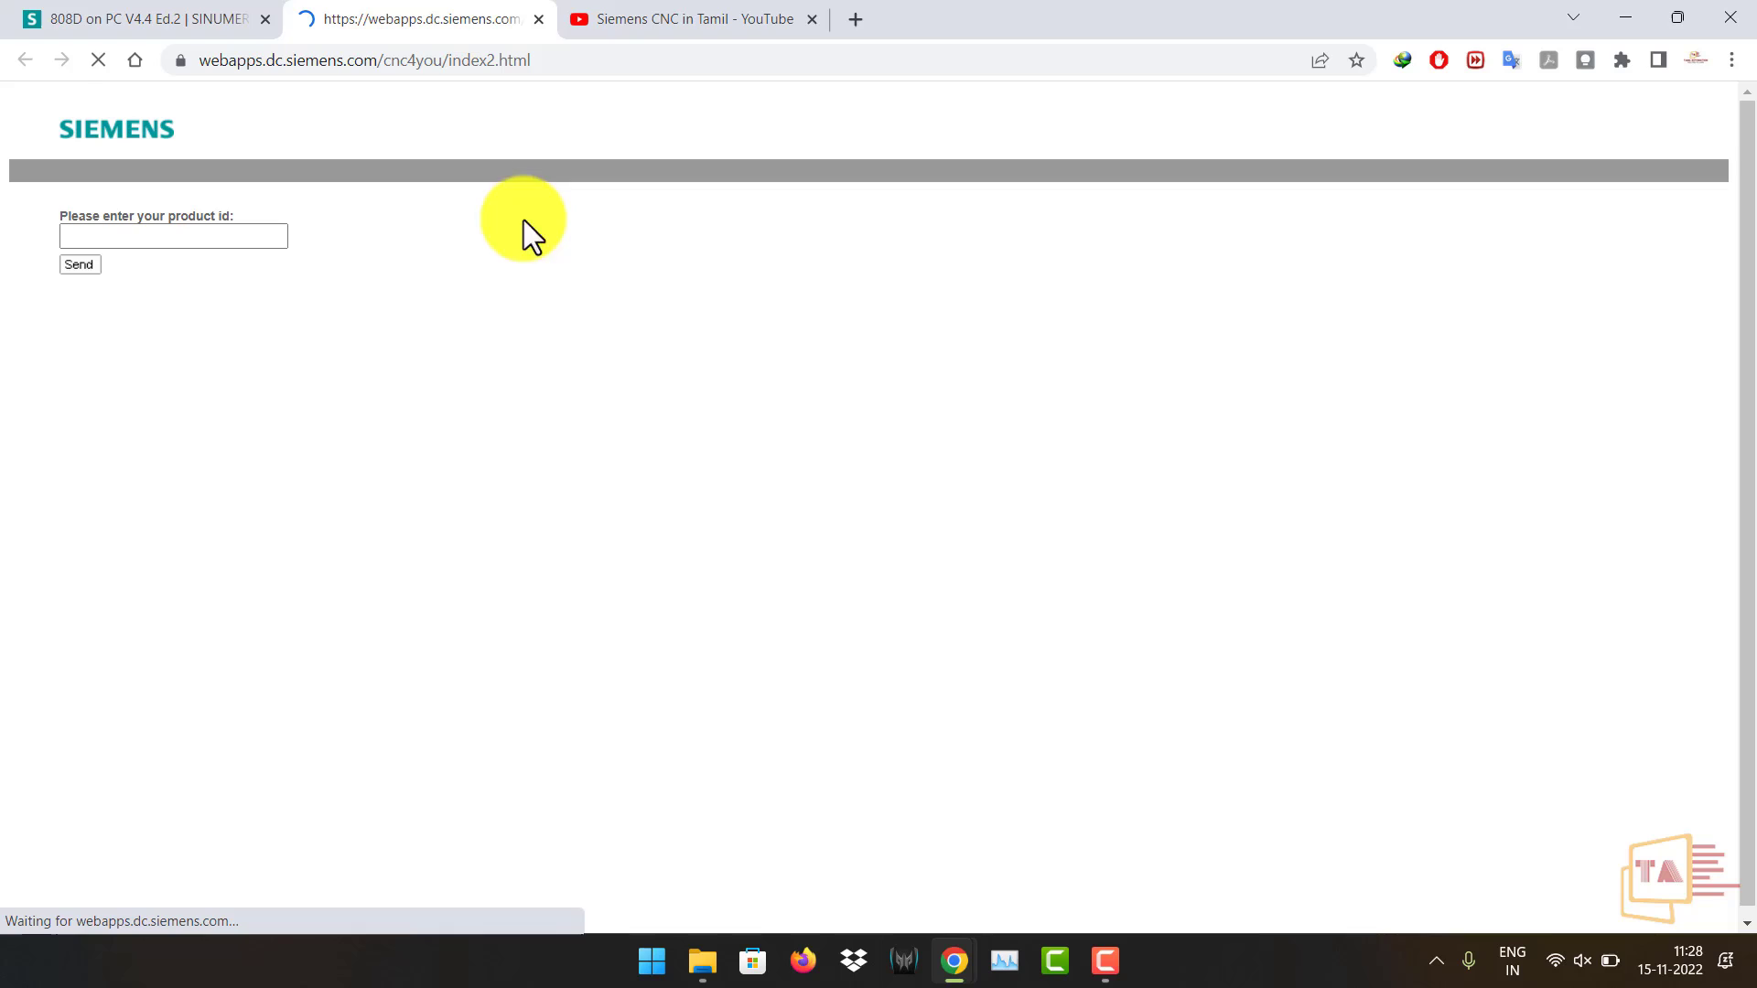
left_click(166, 236)
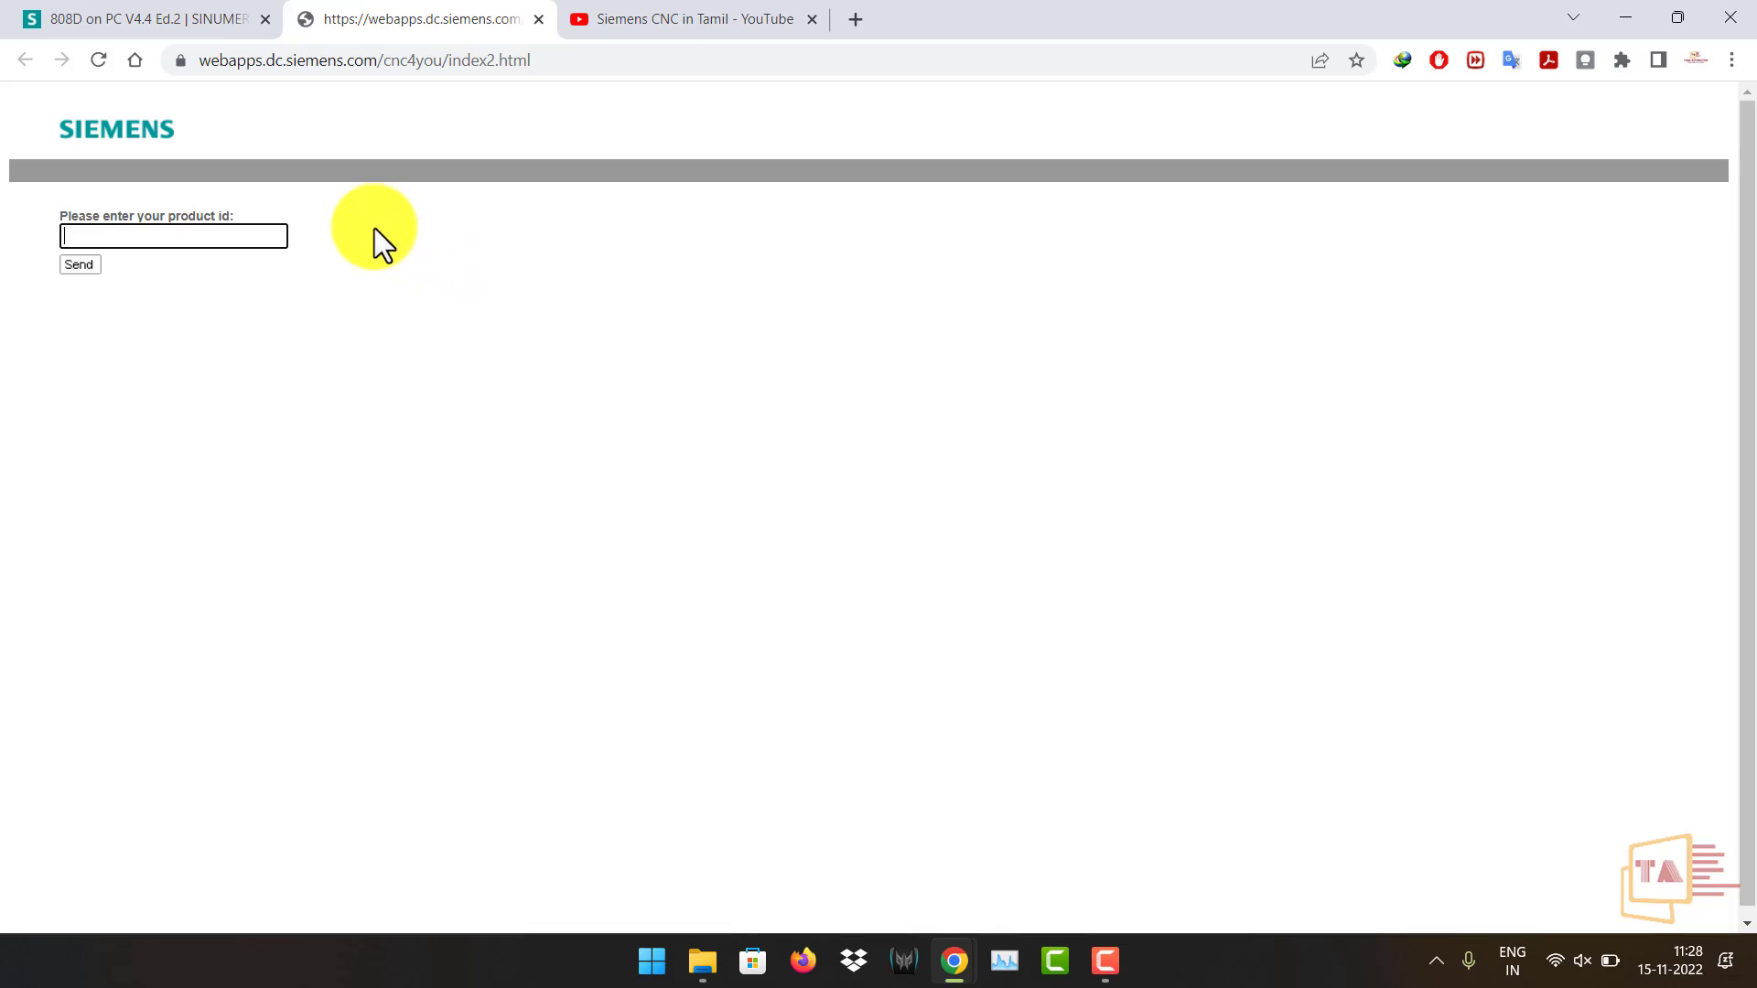
Return to the software page, request the SINUMERIK 808D on PC V4.4 Ed.2 download and cancel it.
left_click(141, 14)
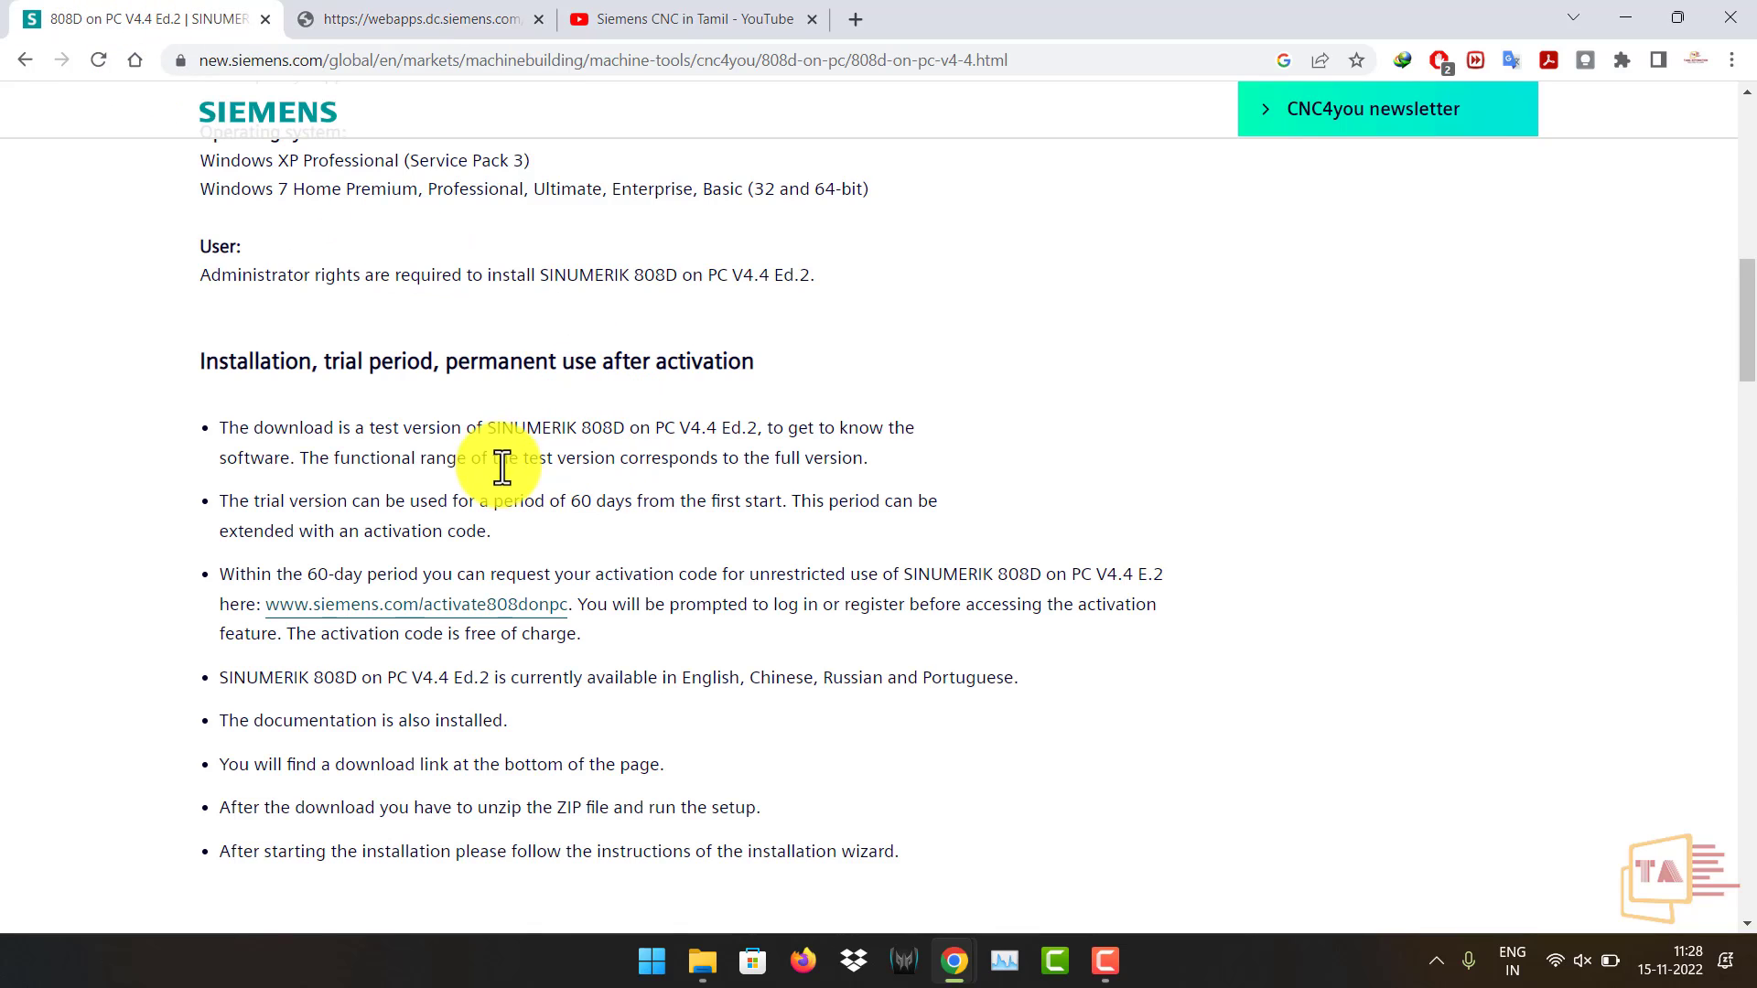
scroll(502, 466, "down", 5)
scroll(521, 476, "down", 4)
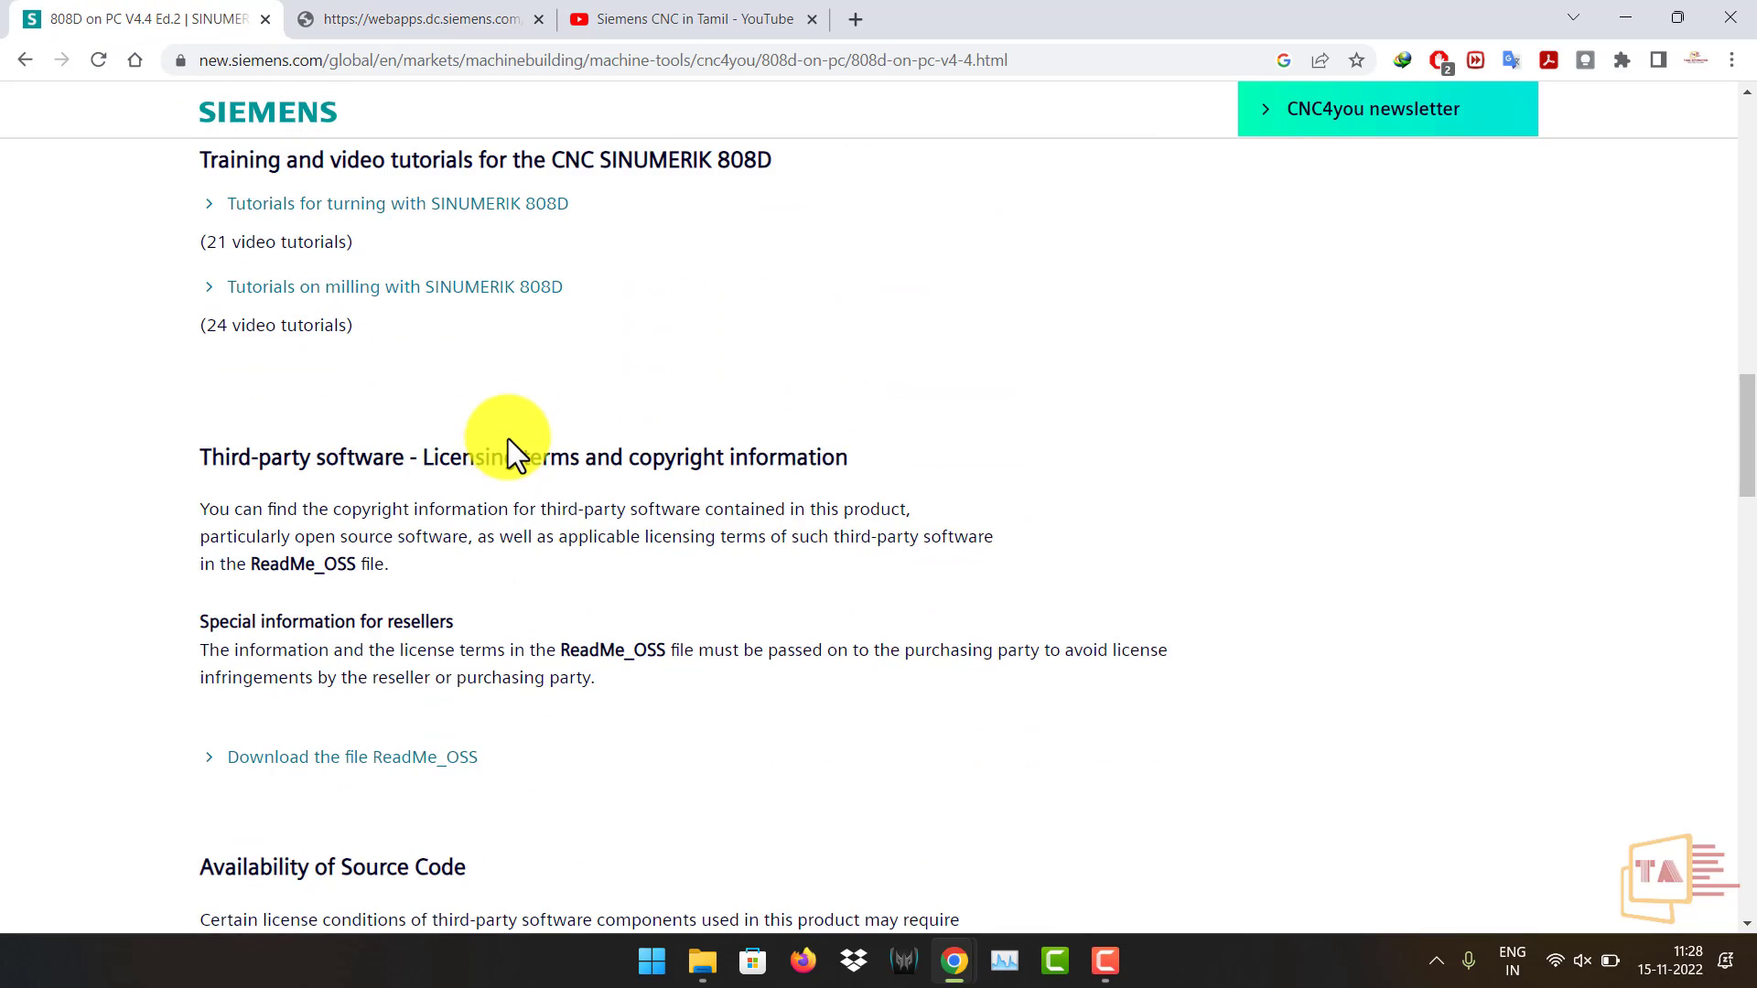
scroll(506, 437, "down", 10)
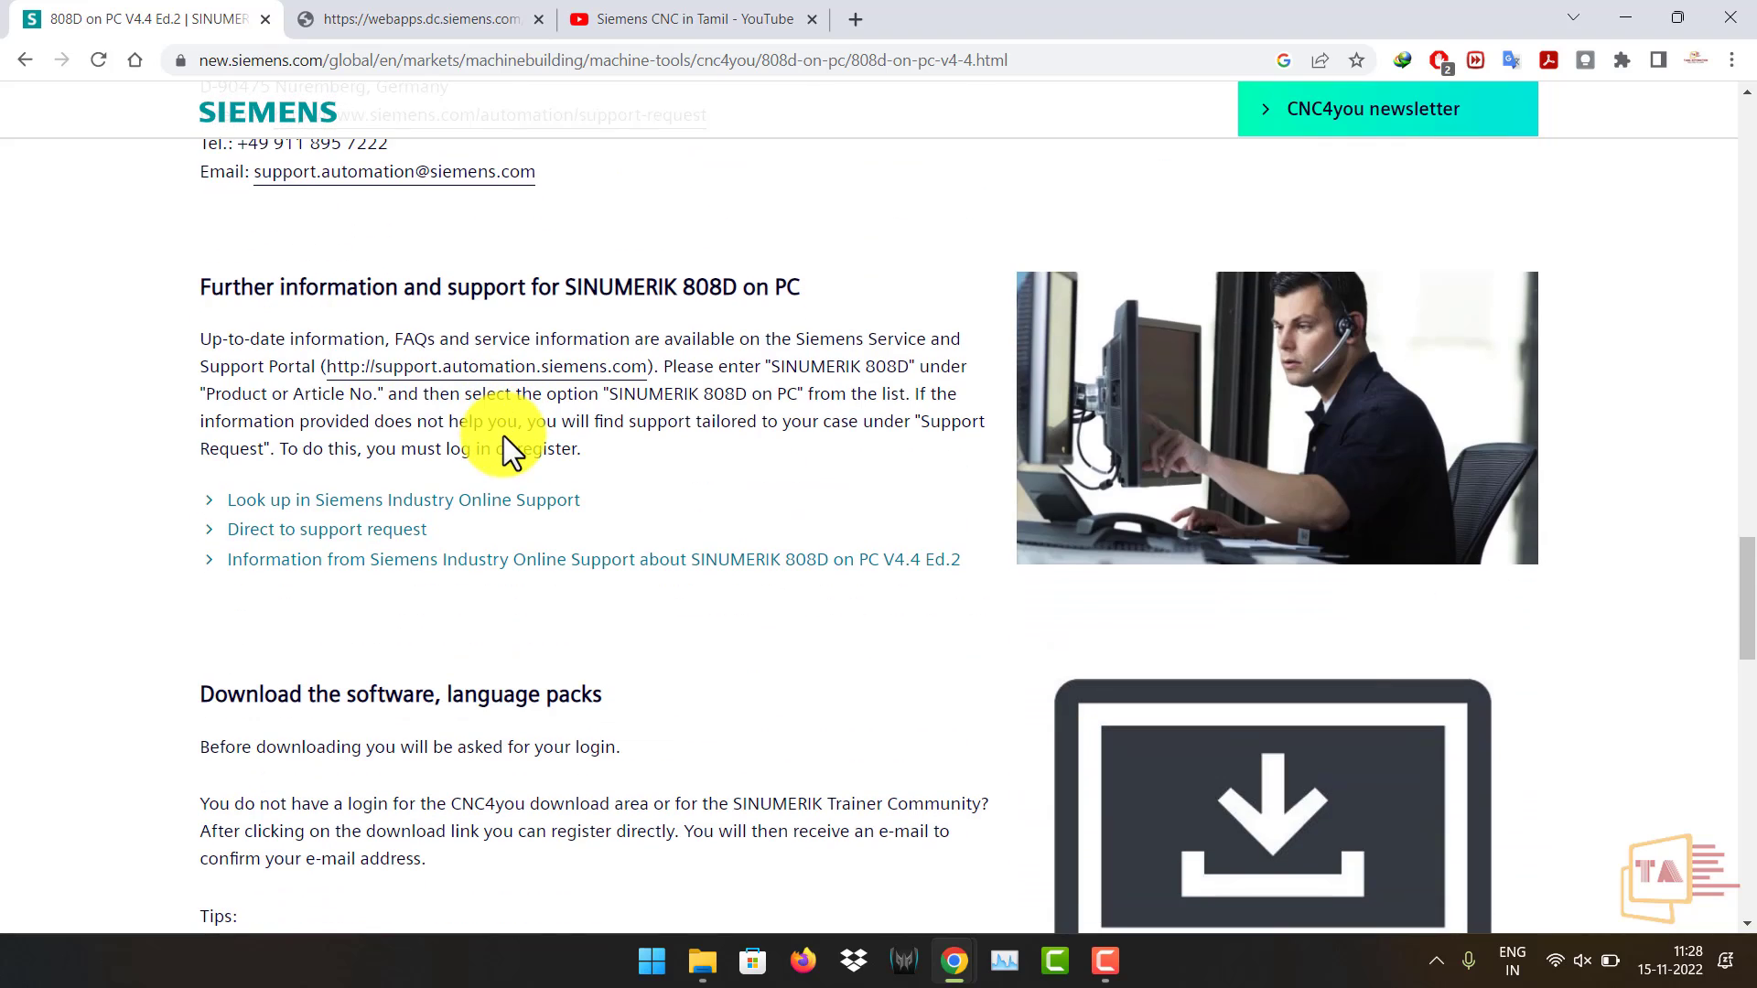
scroll(503, 435, "down", 5)
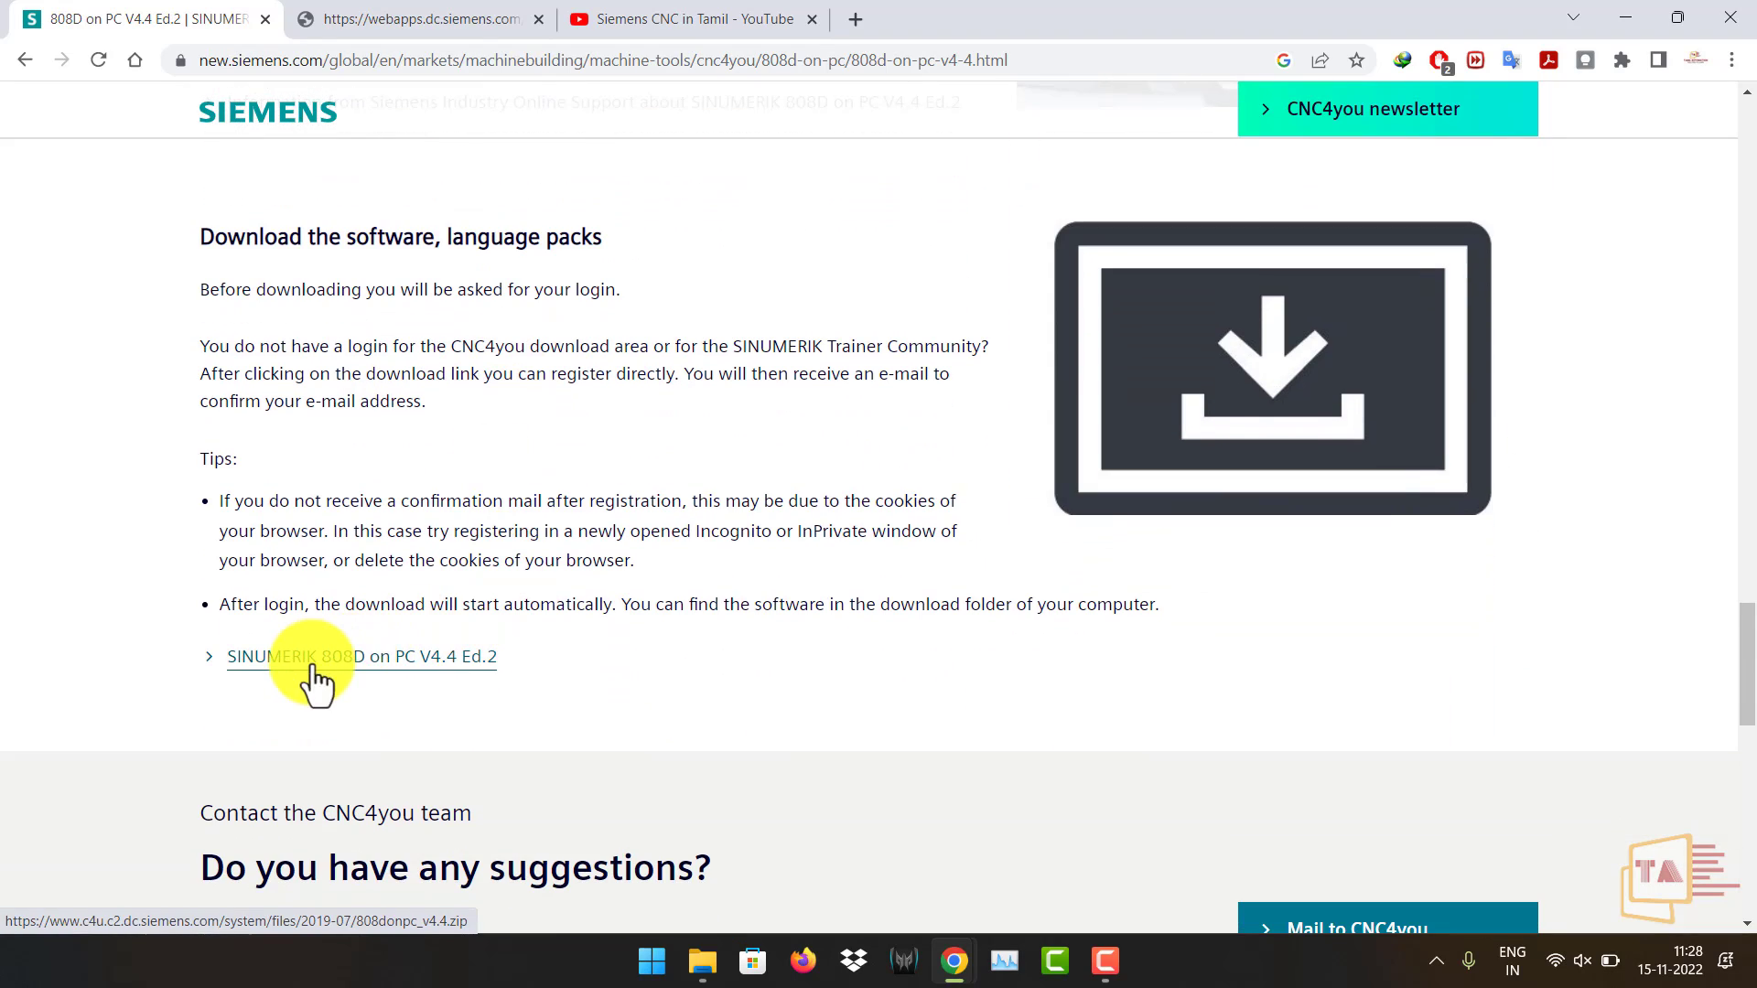
left_click(429, 667)
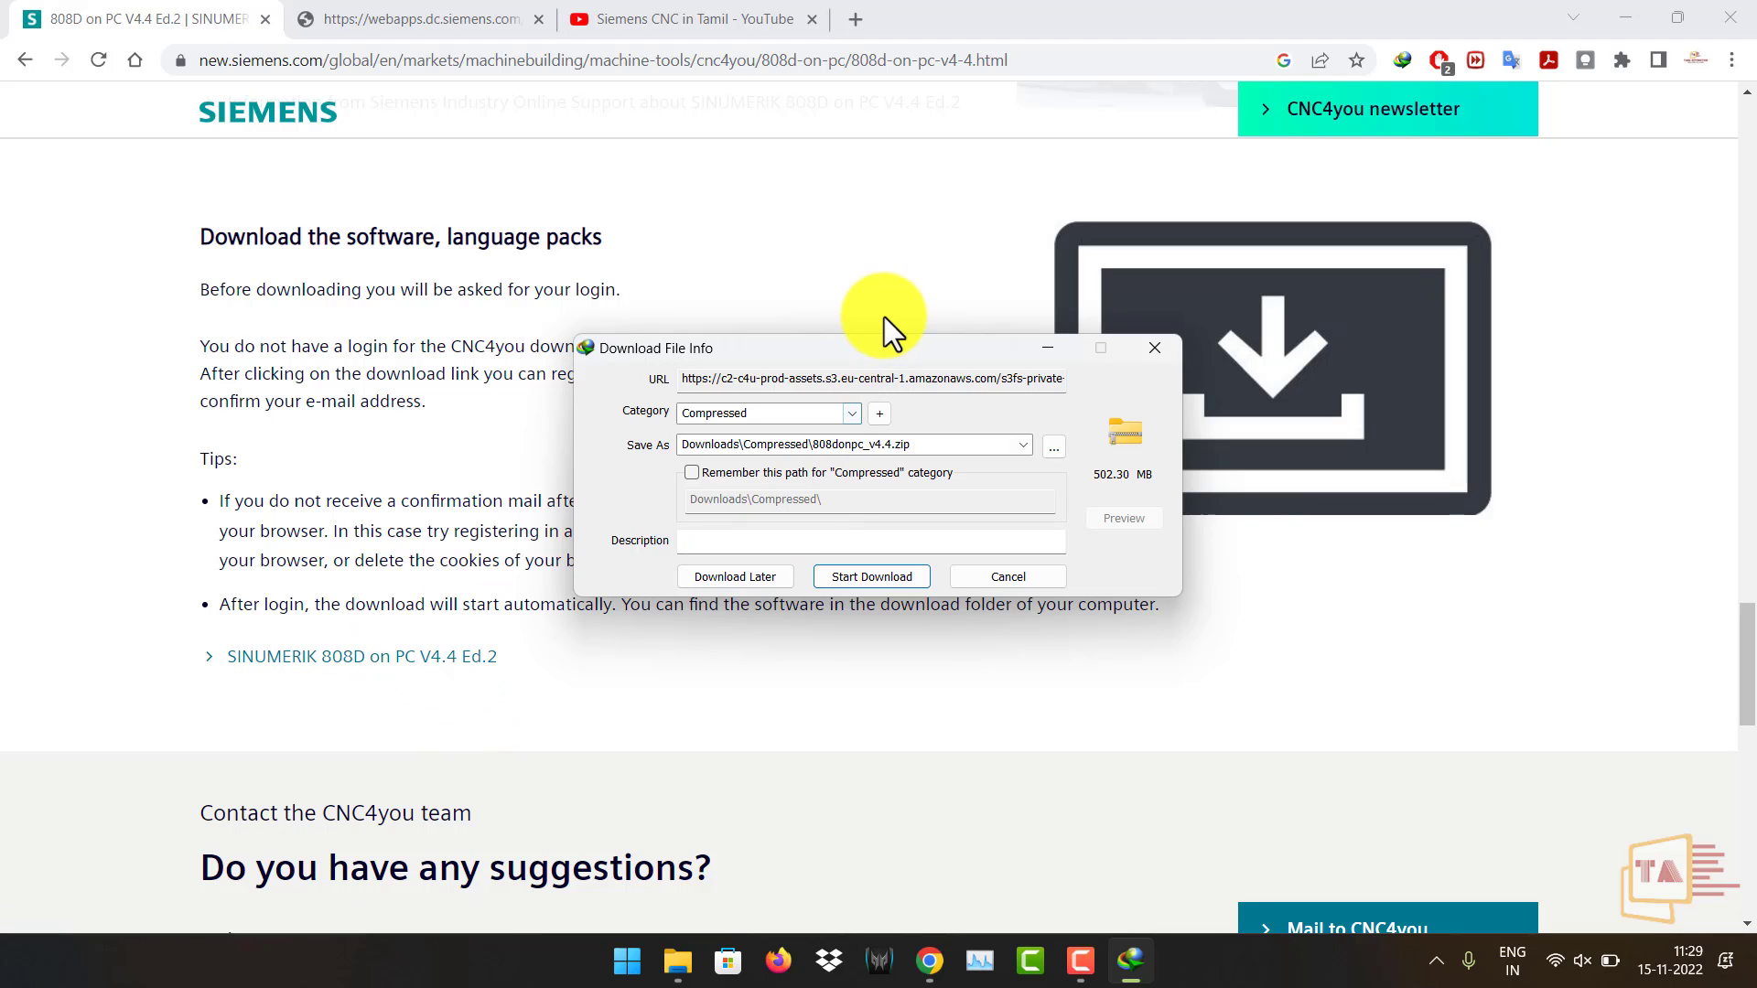
left_click(1003, 574)
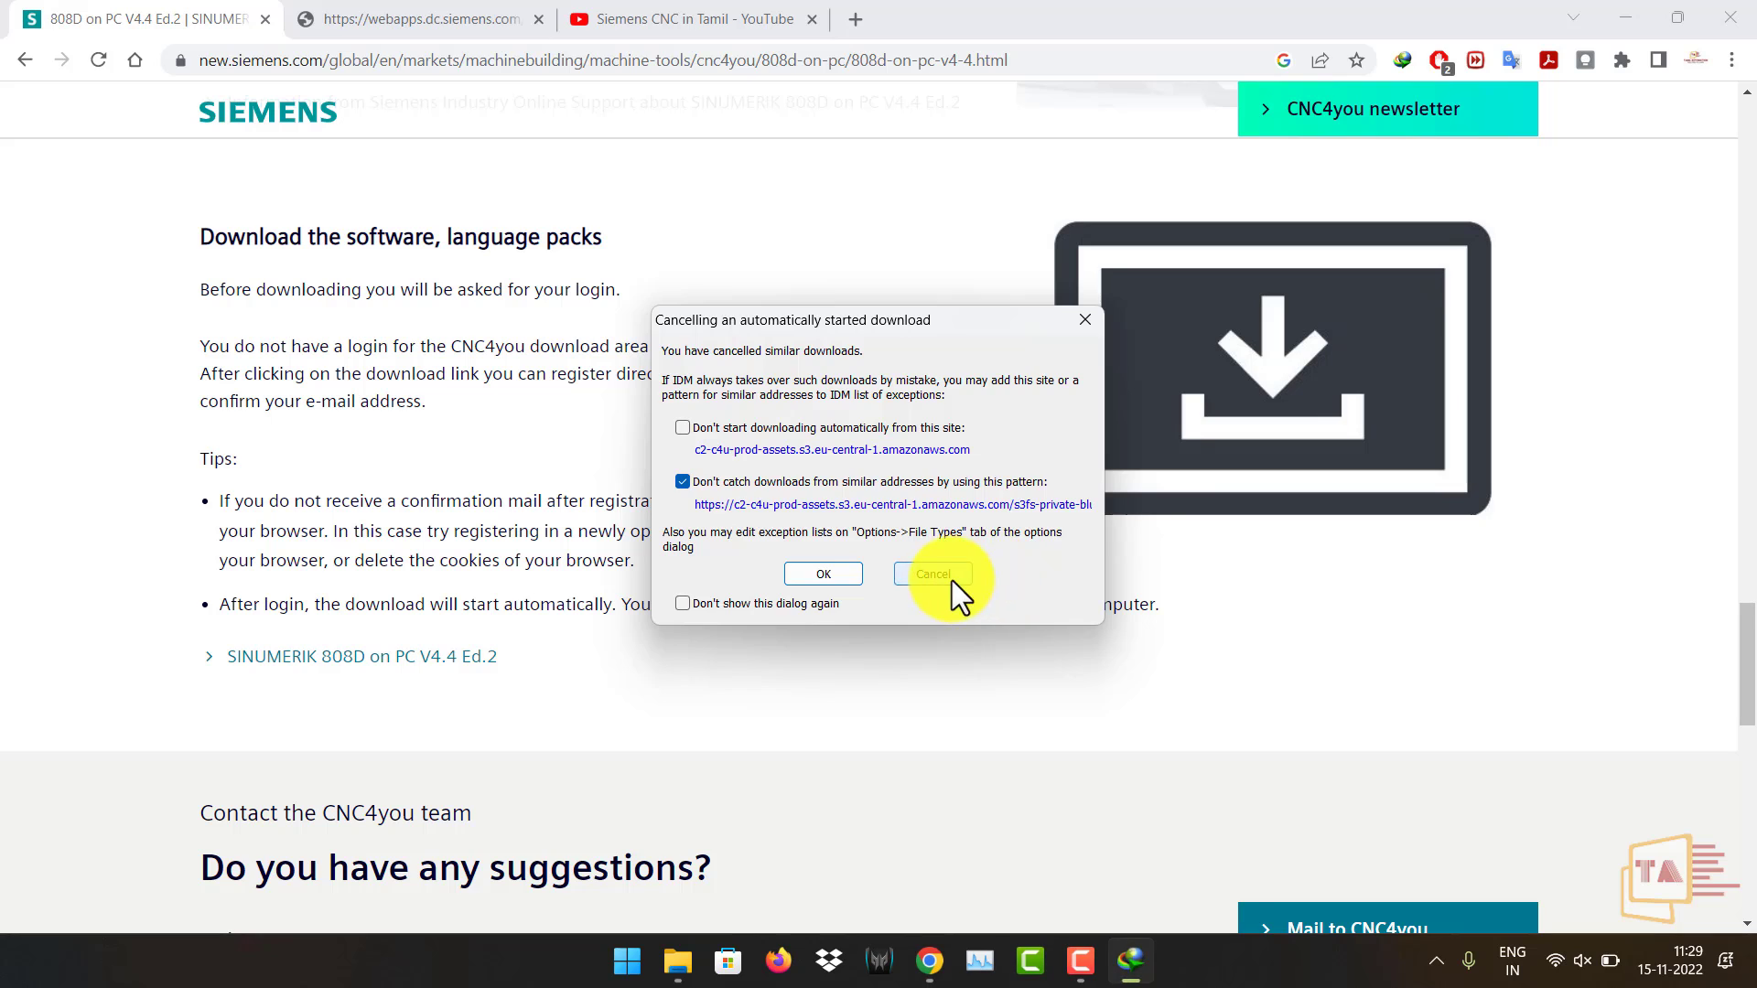
left_click(824, 573)
Switch to File Explorer and run setup from the DISK1 folder of 808donpc_v4.6.
left_click(699, 960)
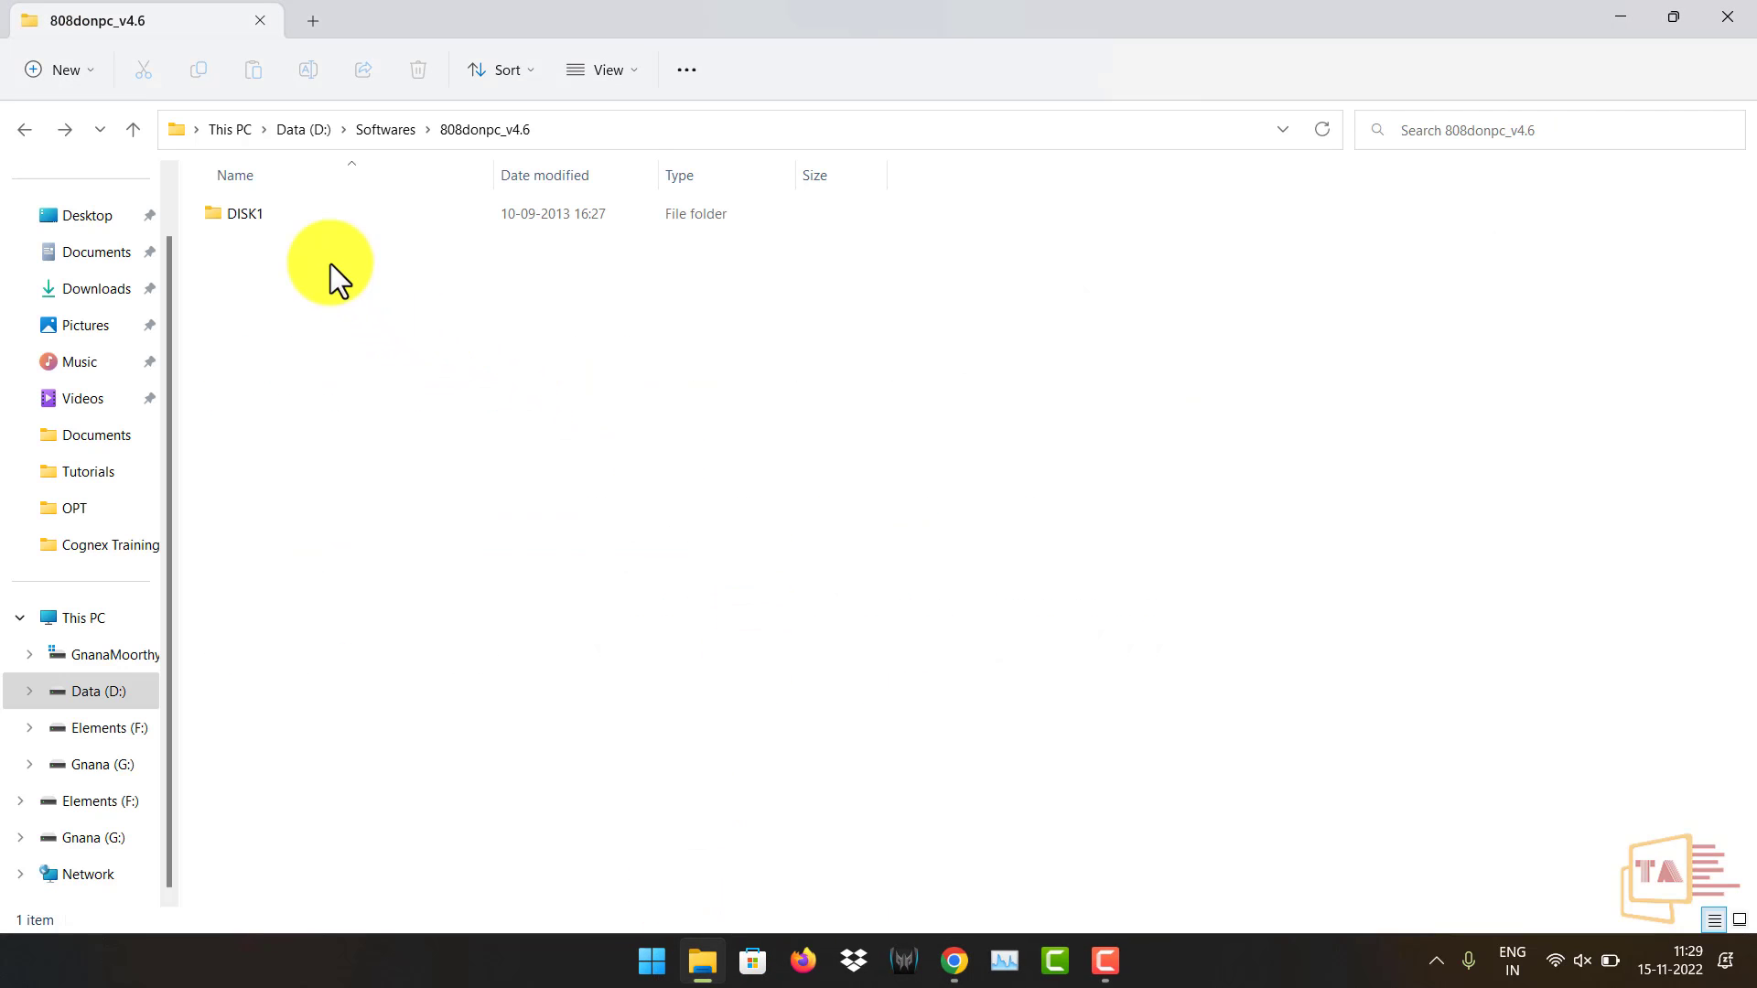
double_click(302, 217)
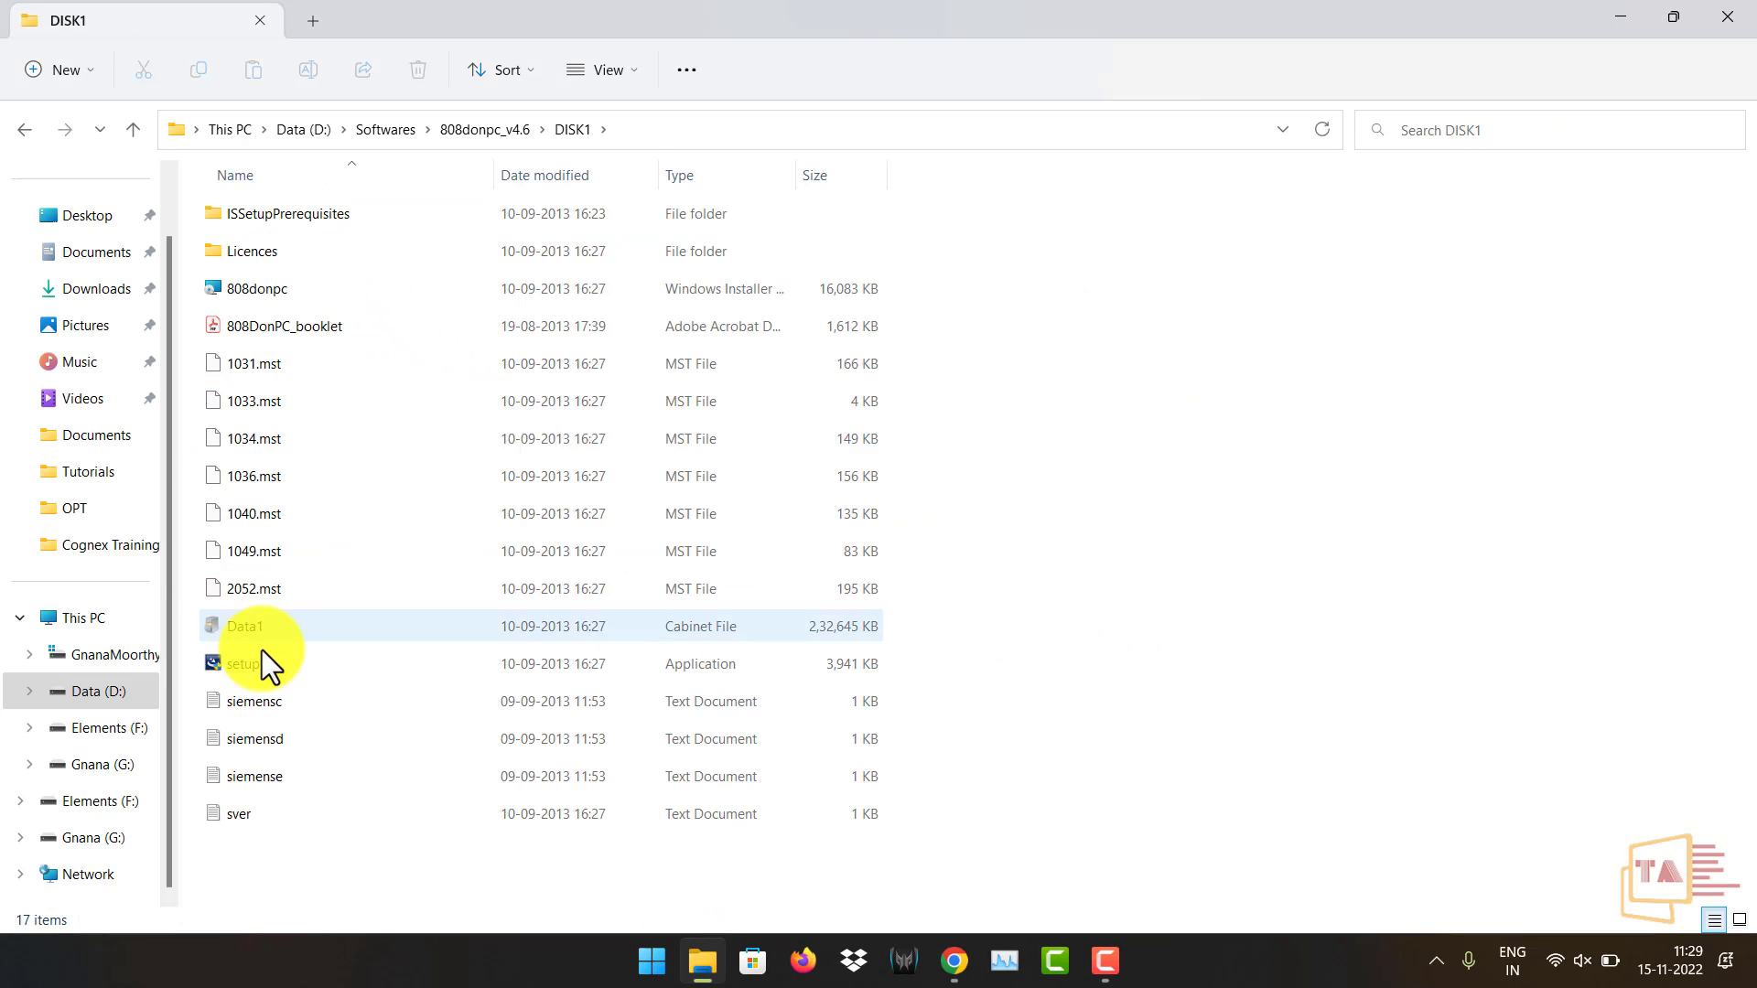
double_click(262, 662)
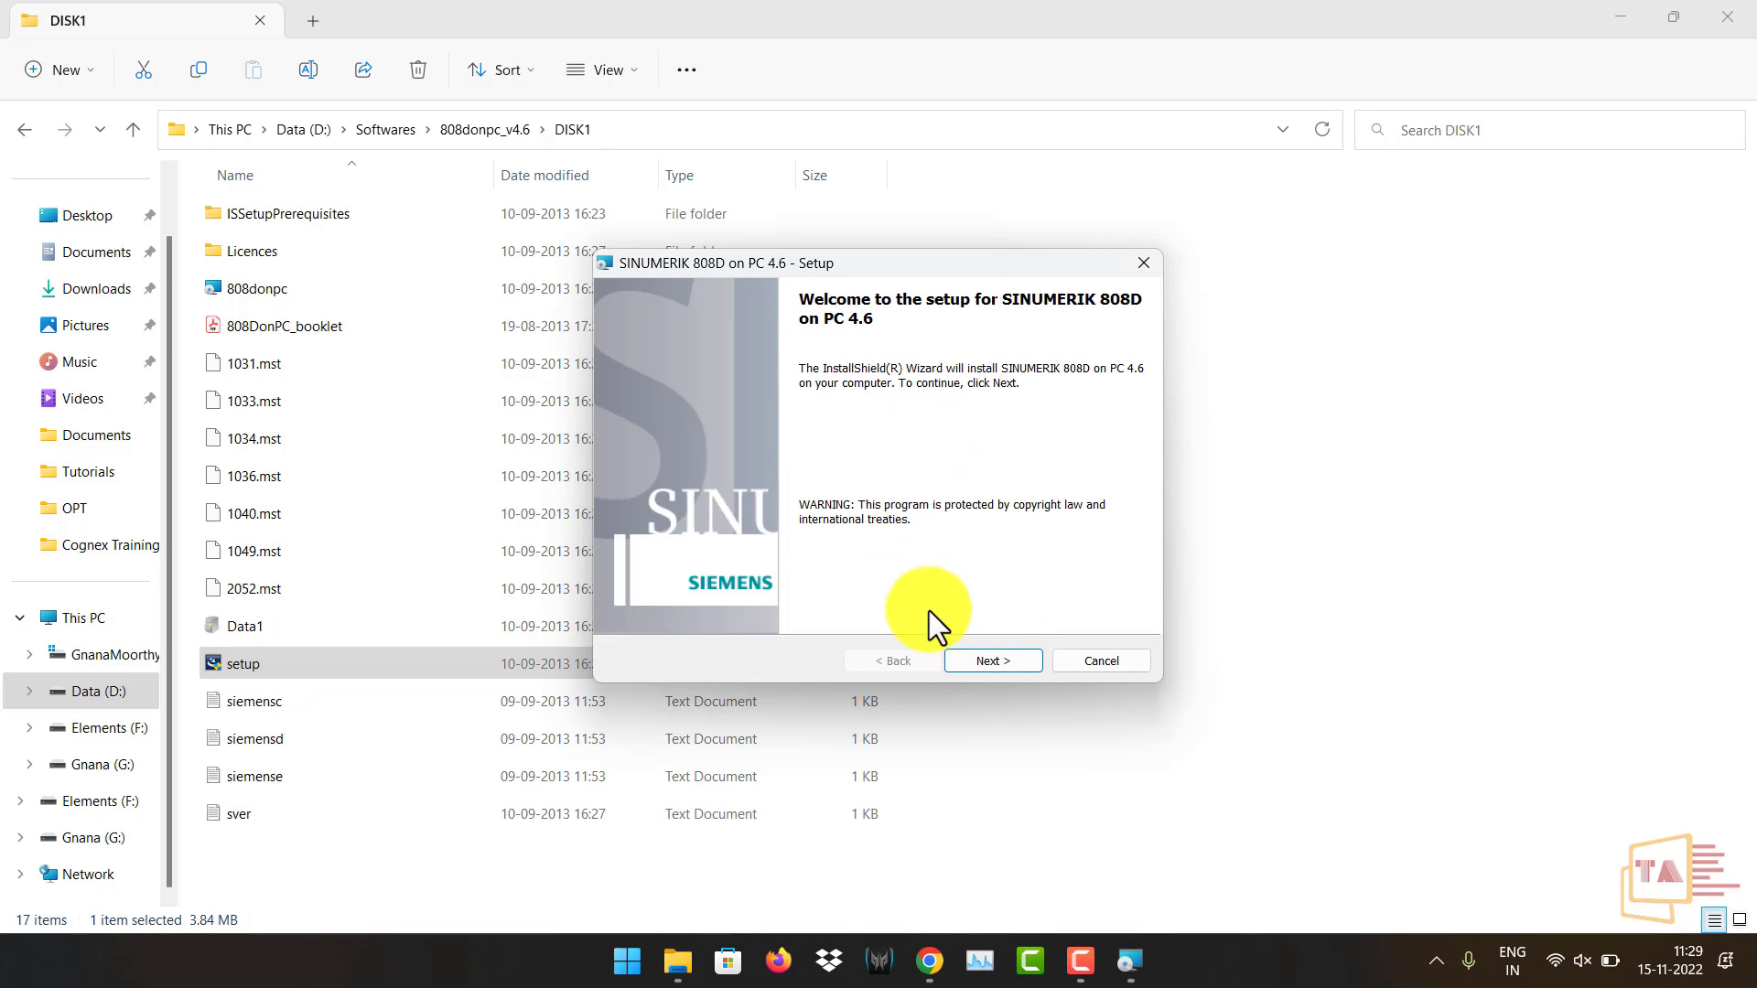
Accept the license agreement and install SINUMERIK 808D on PC 4.6 in the default destination folder.
left_click(994, 661)
left_click(996, 650)
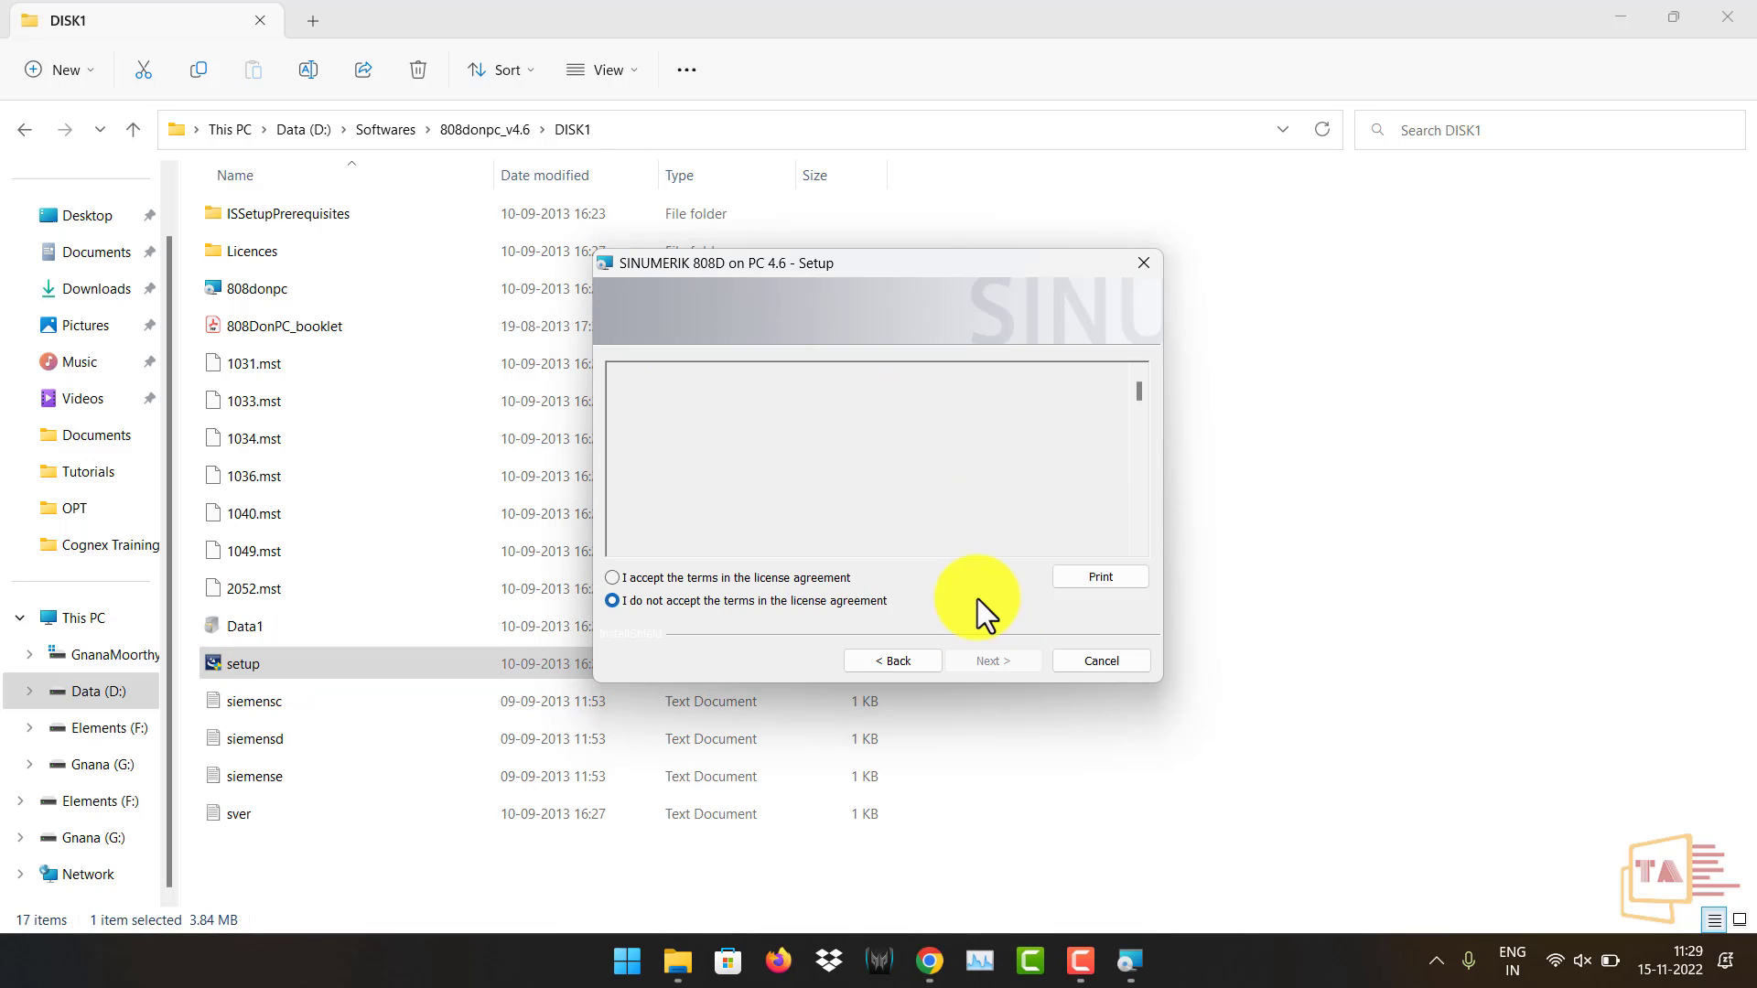
left_click(1019, 664)
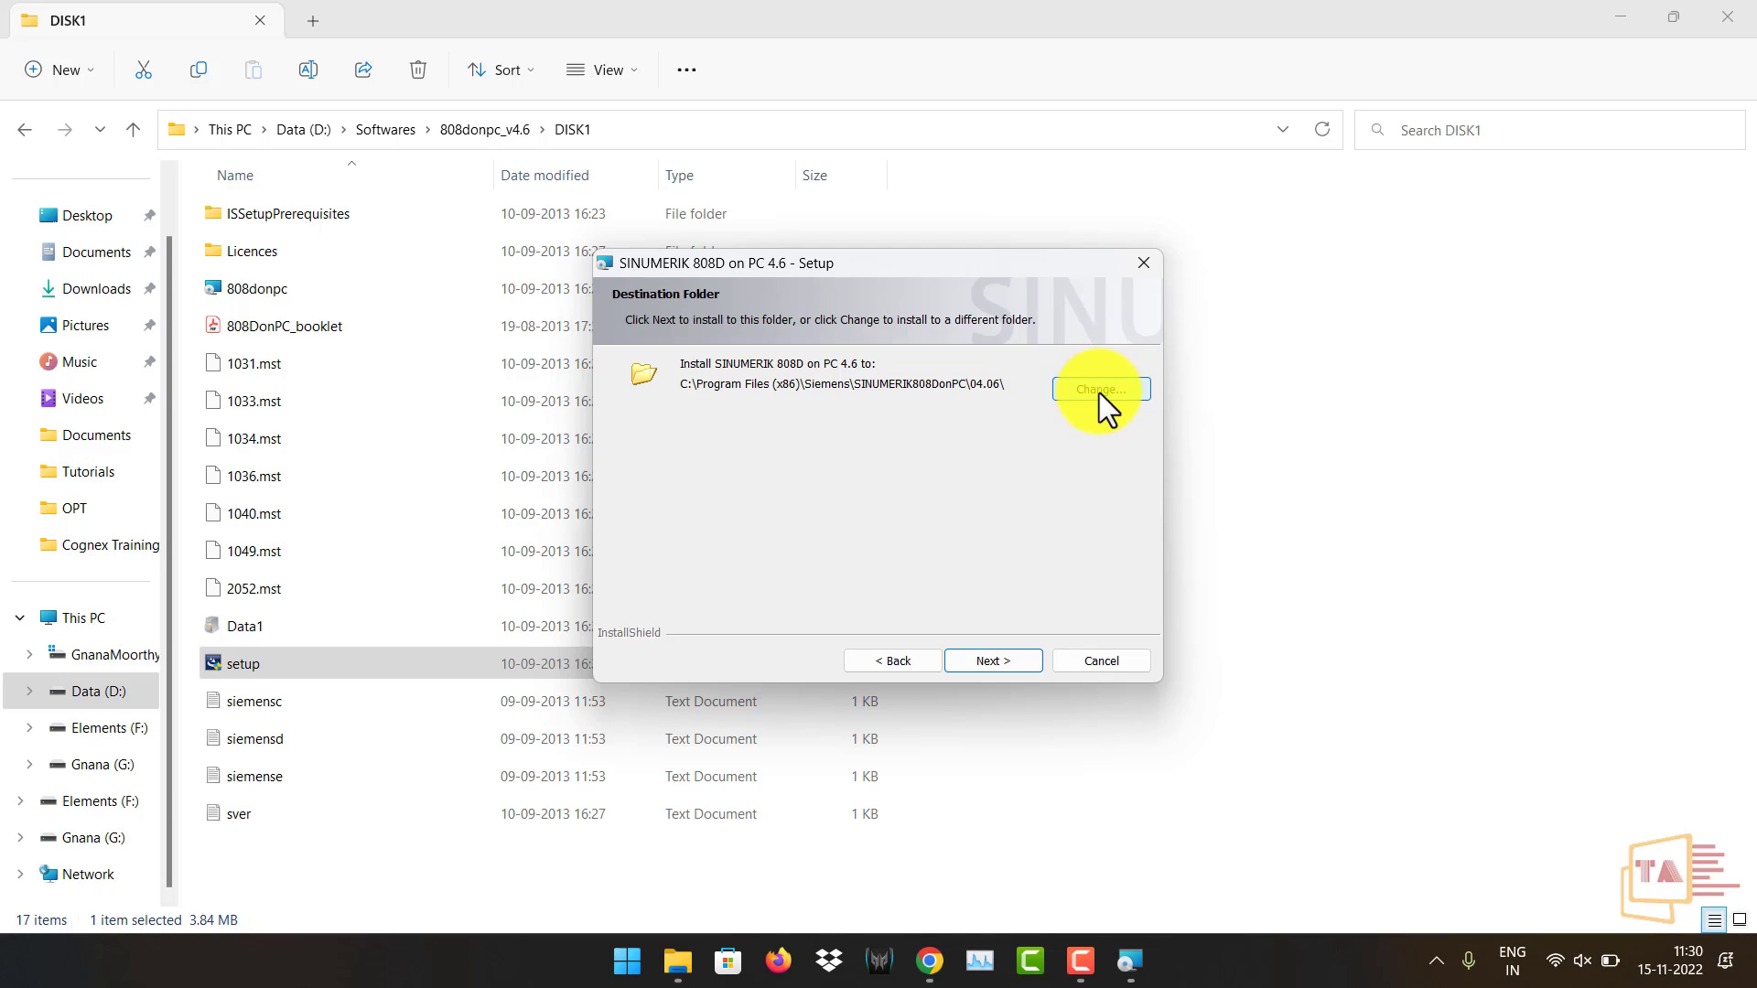
left_click(1006, 659)
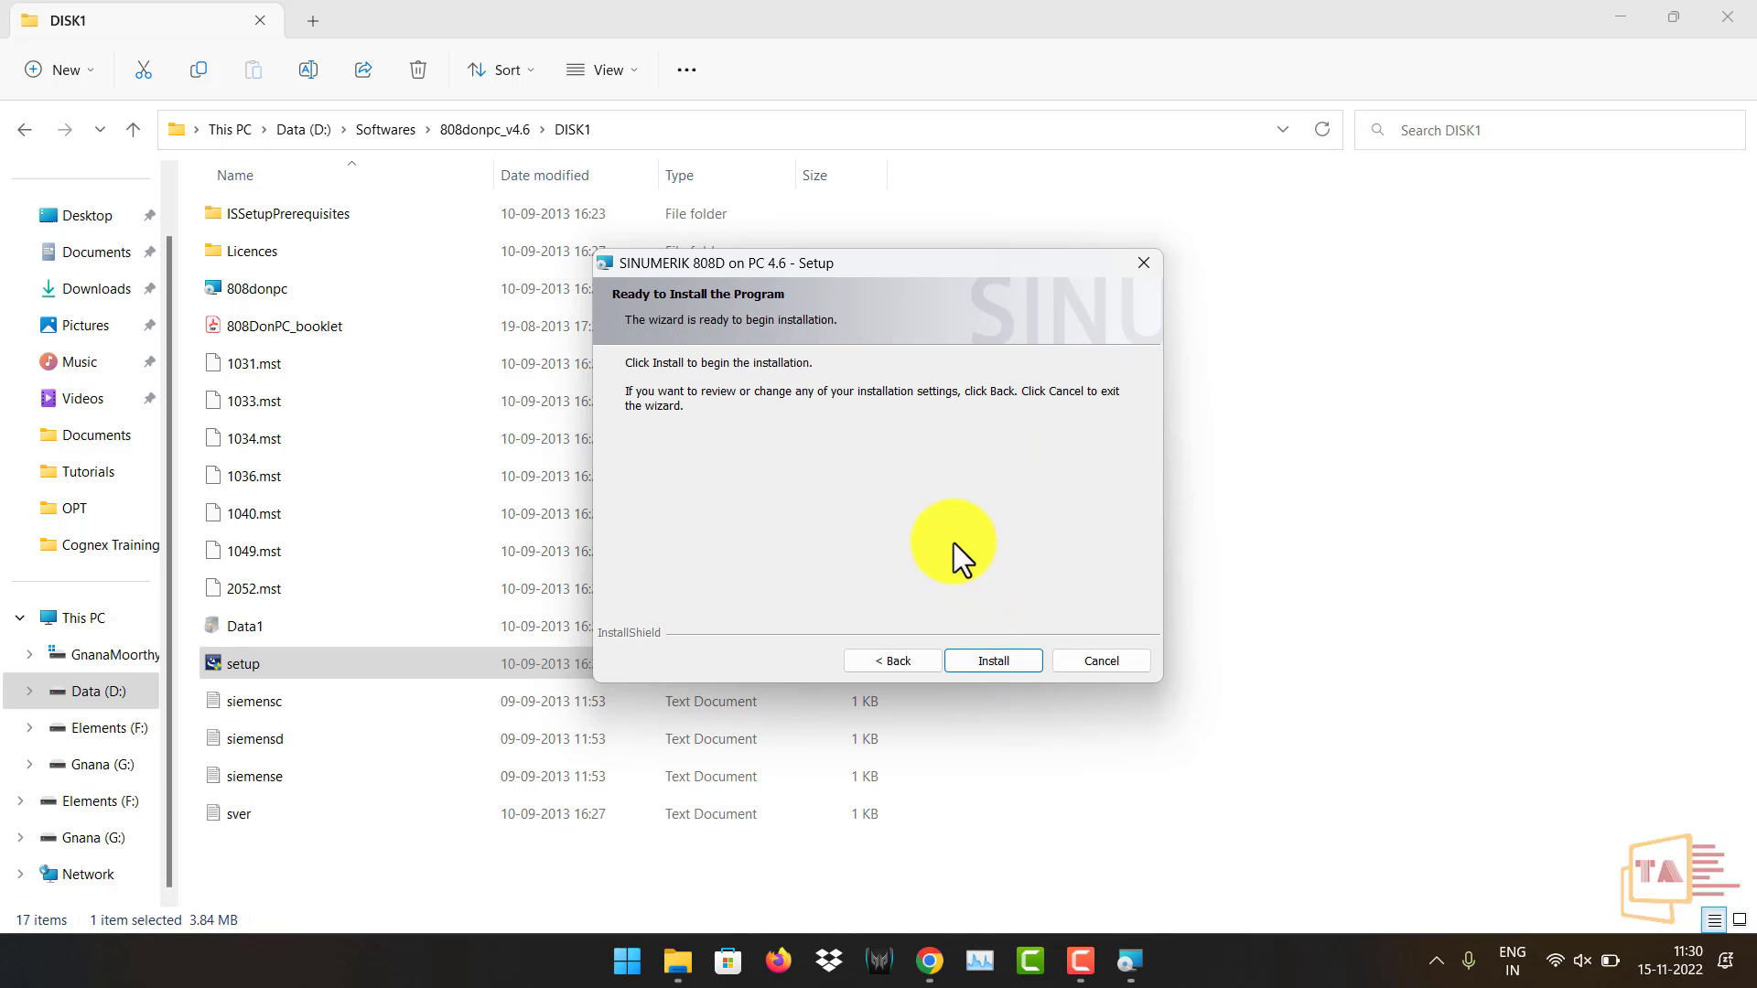
left_click(995, 659)
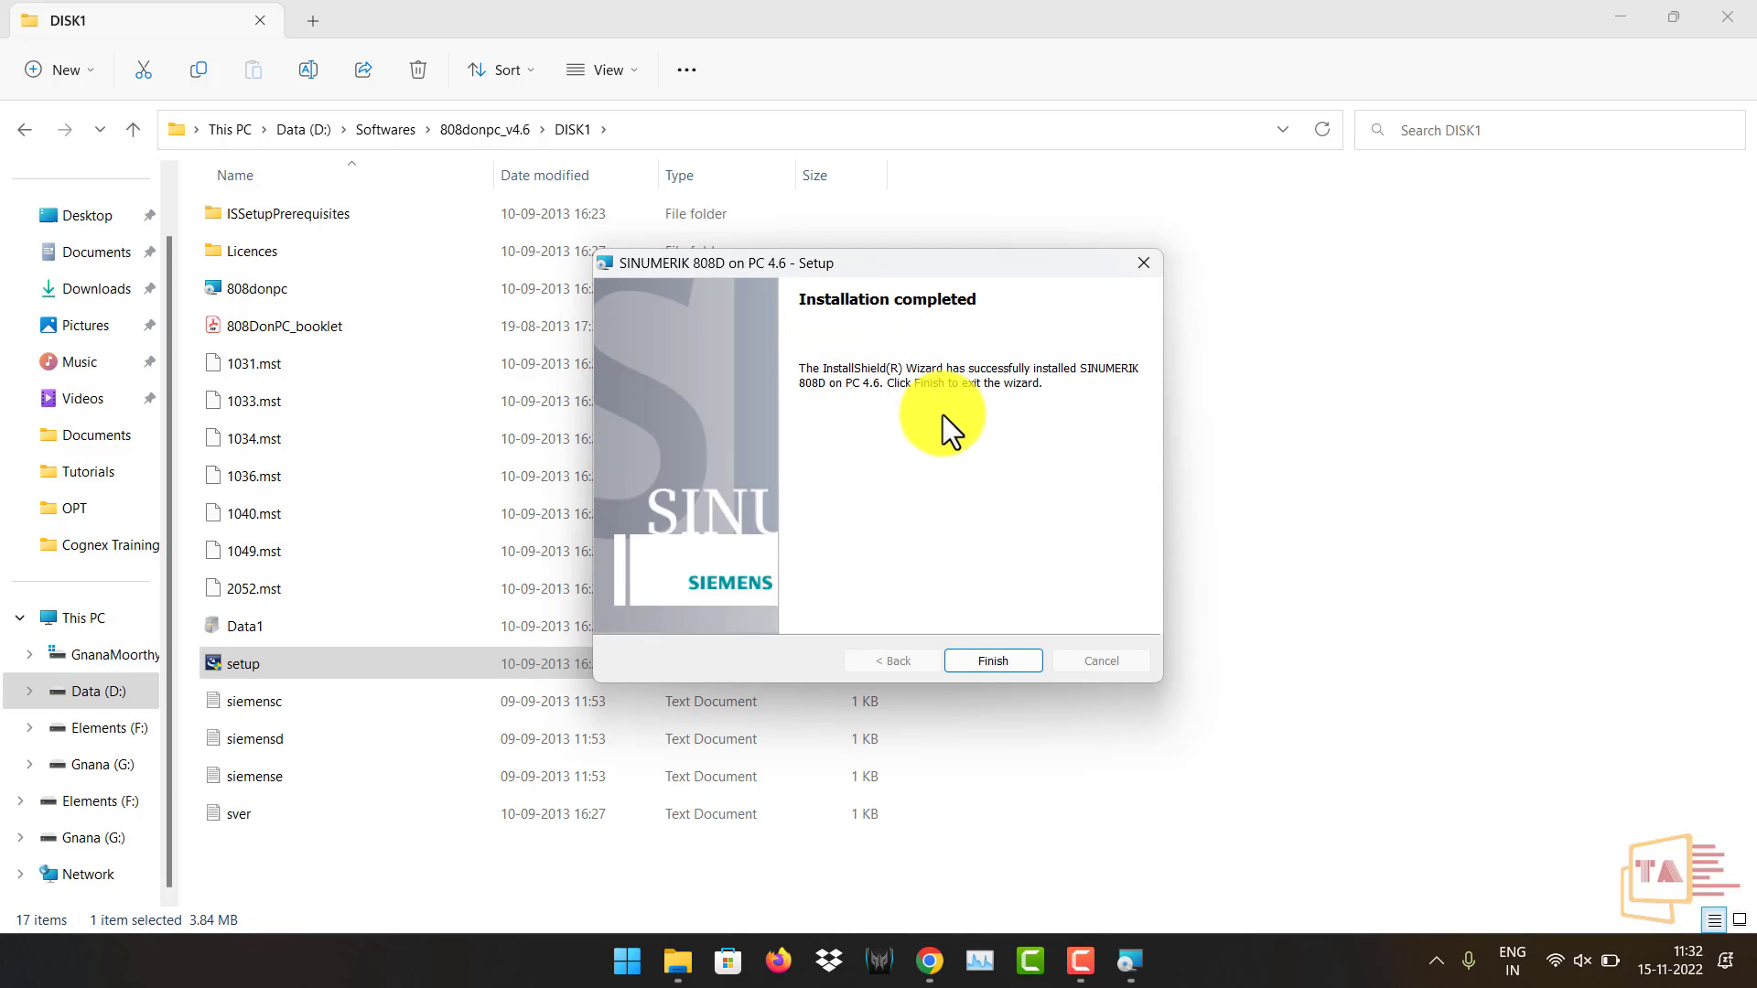
left_click(992, 660)
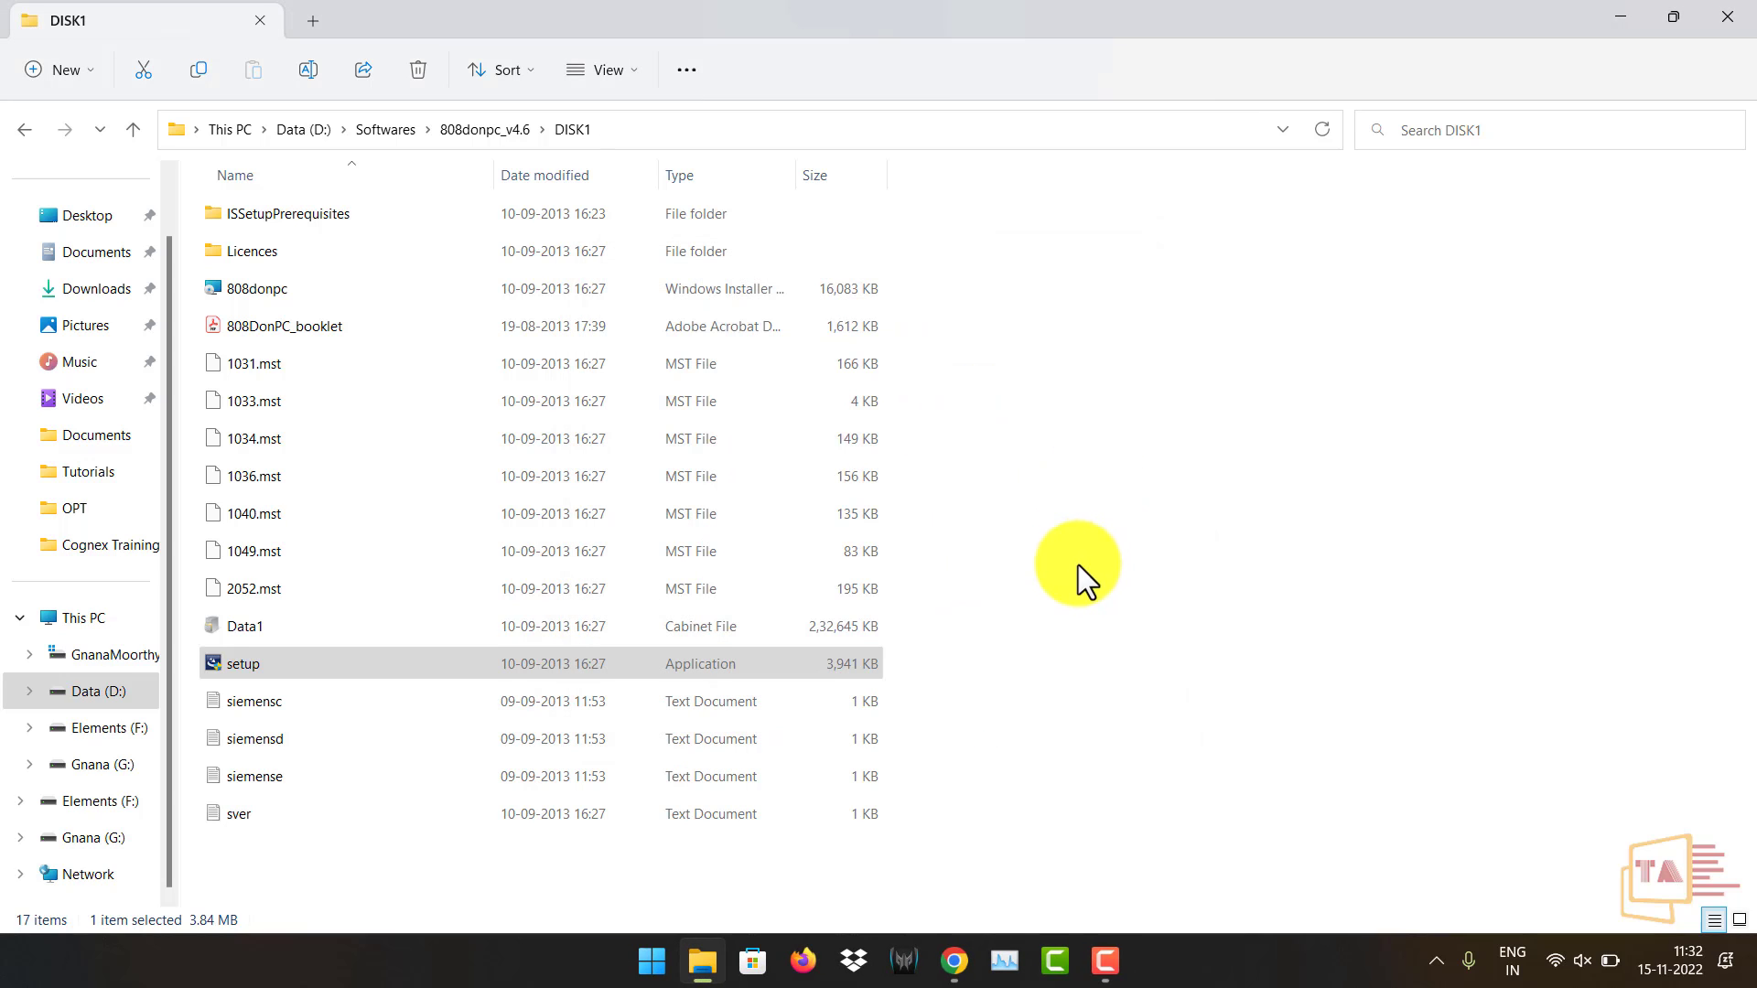
Launch the newly installed 808DonPC, continue past its startup notice and maximize the program window.
key("super")
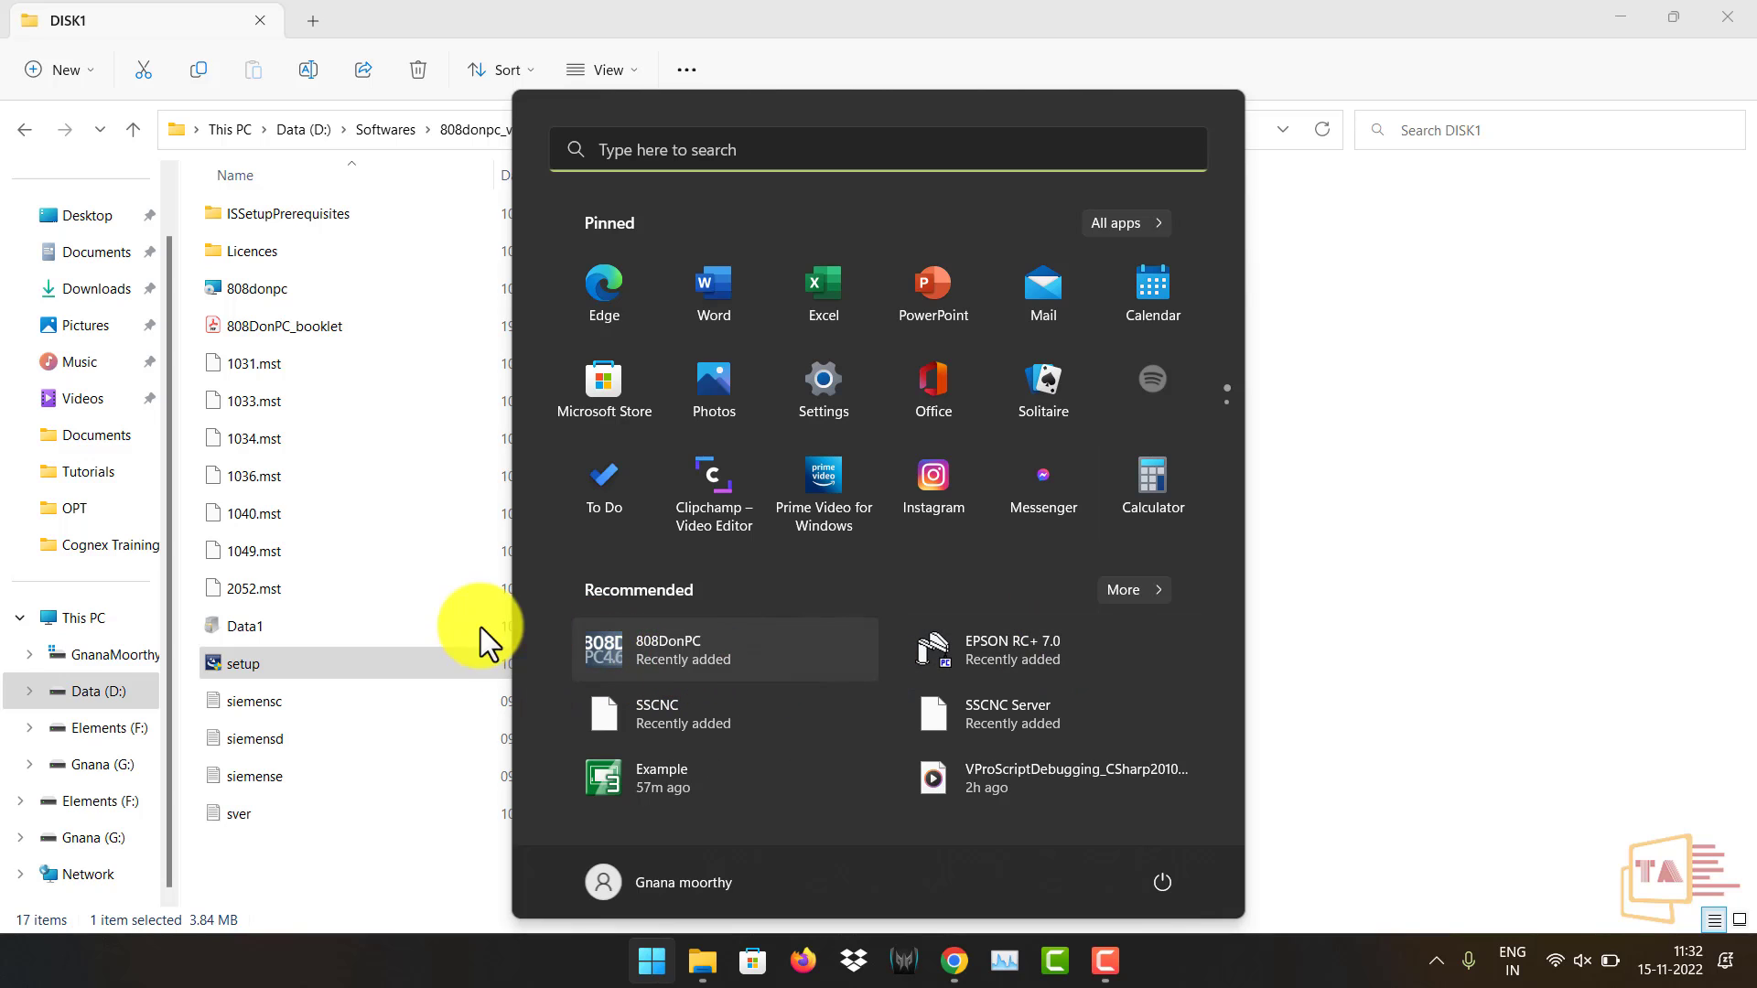
left_click(667, 647)
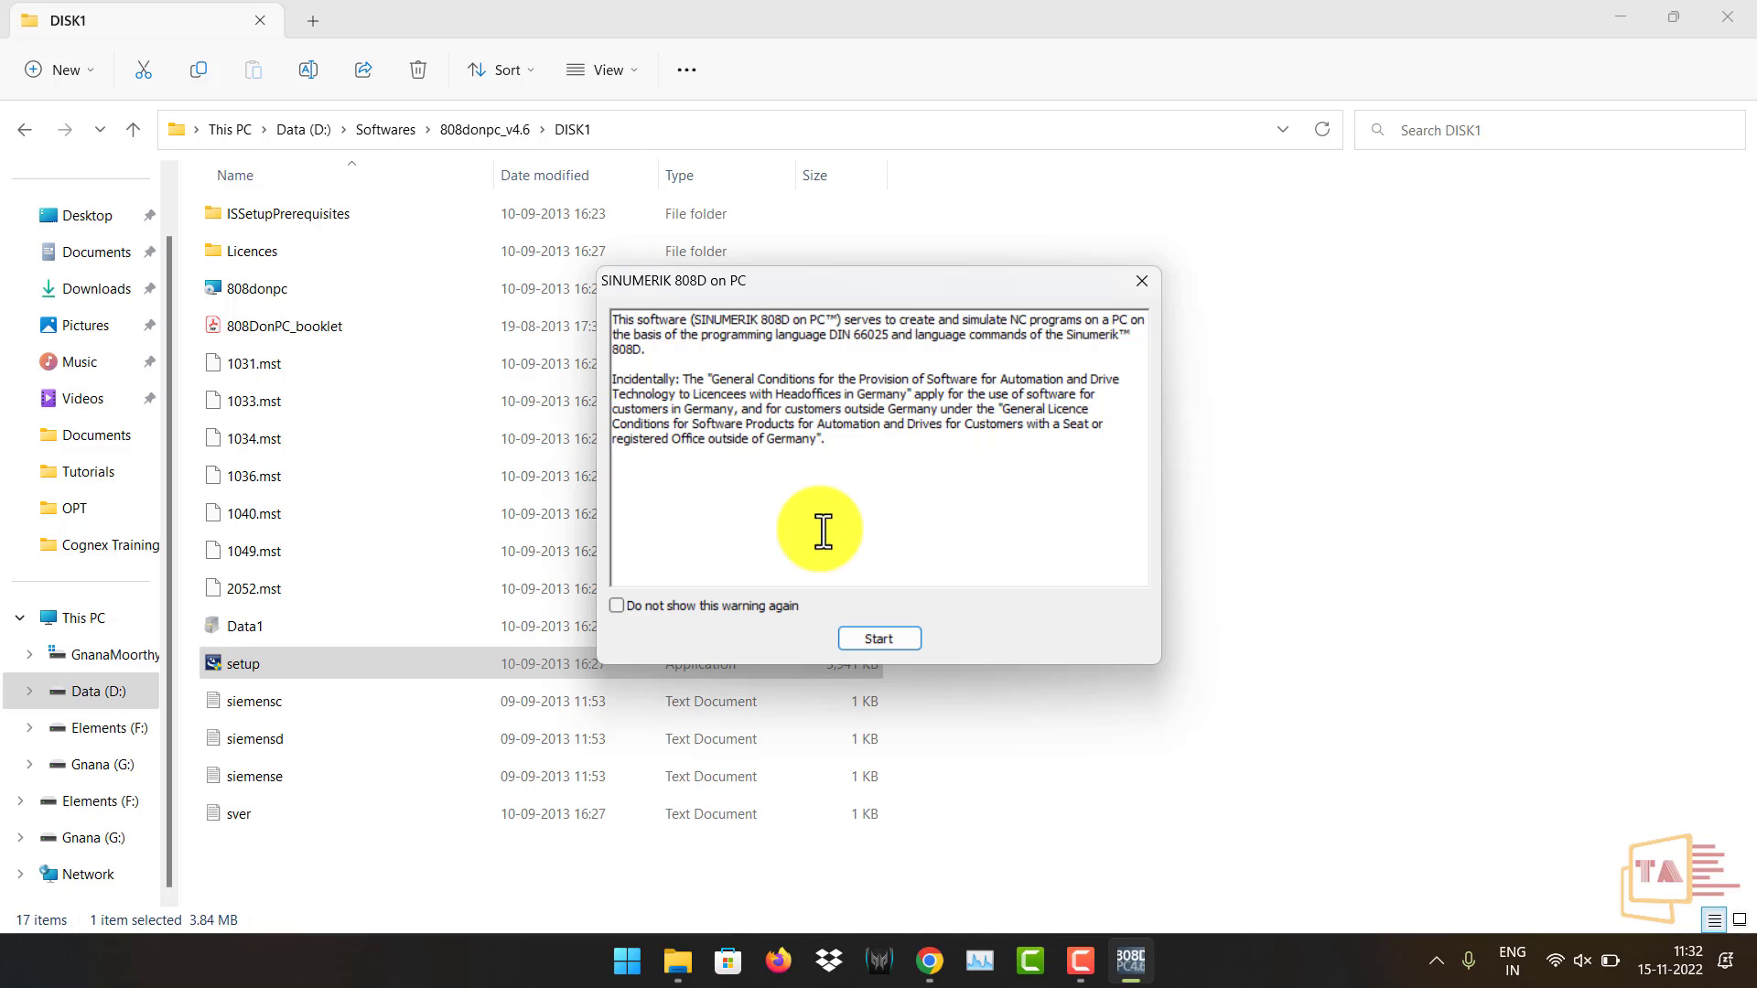
left_click(874, 640)
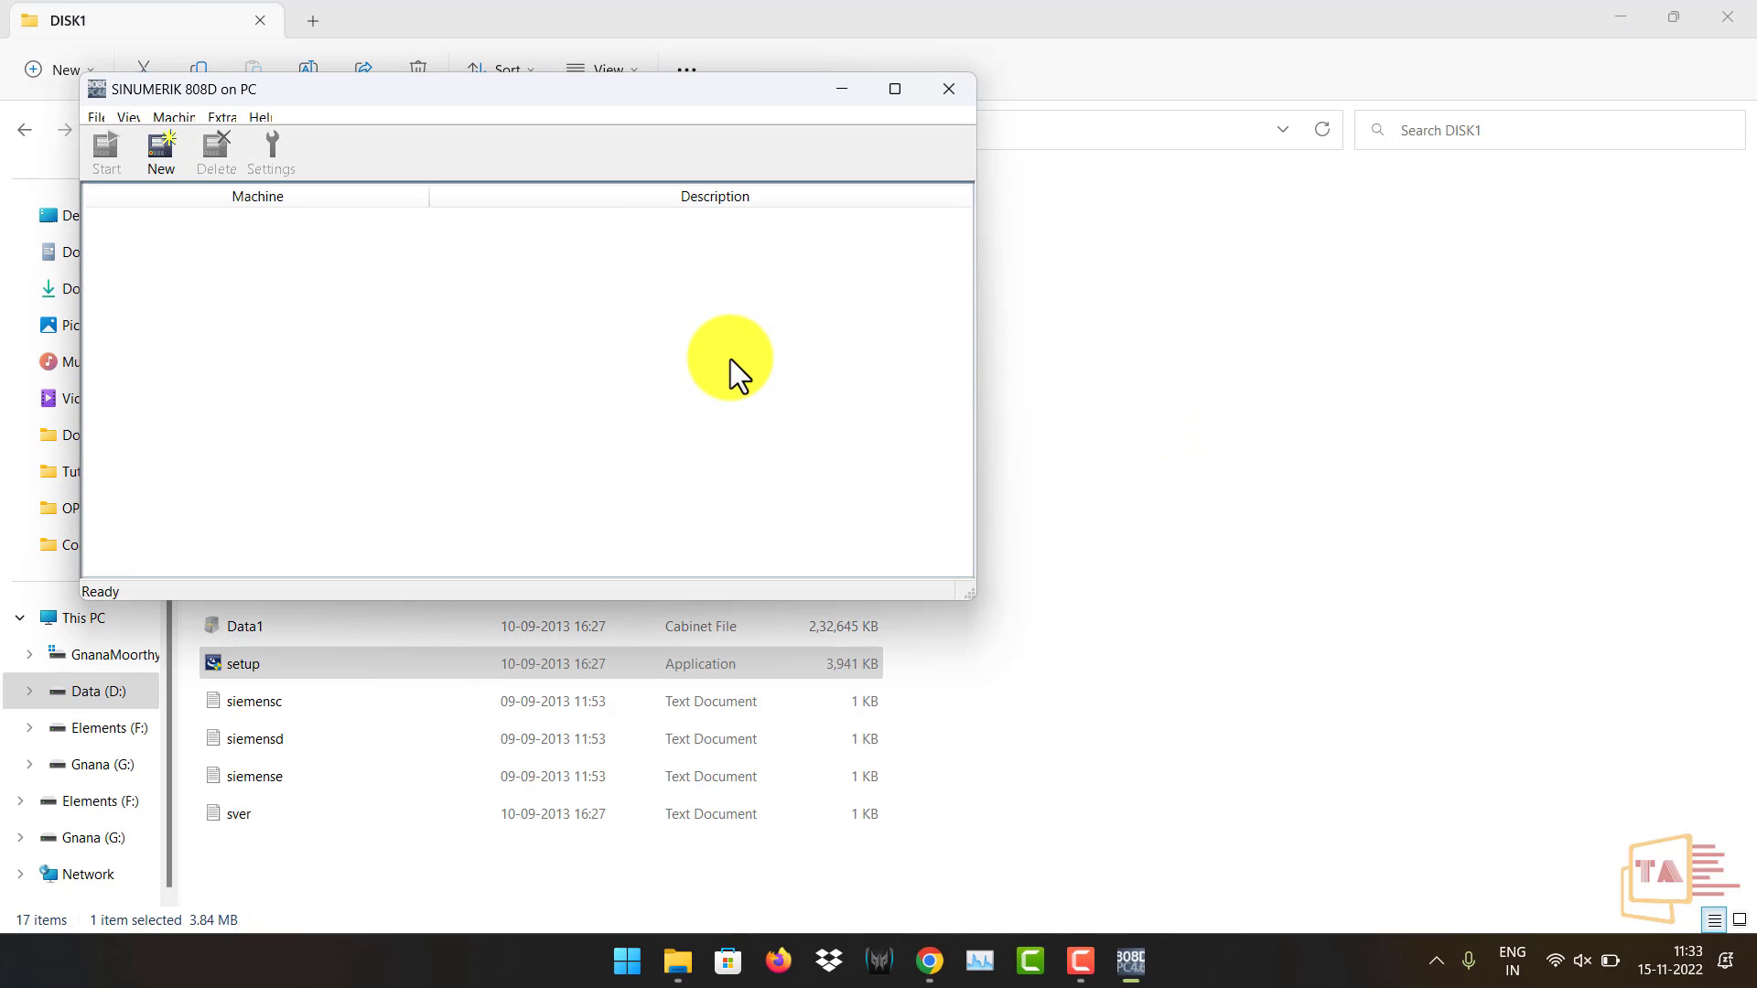
left_click(894, 89)
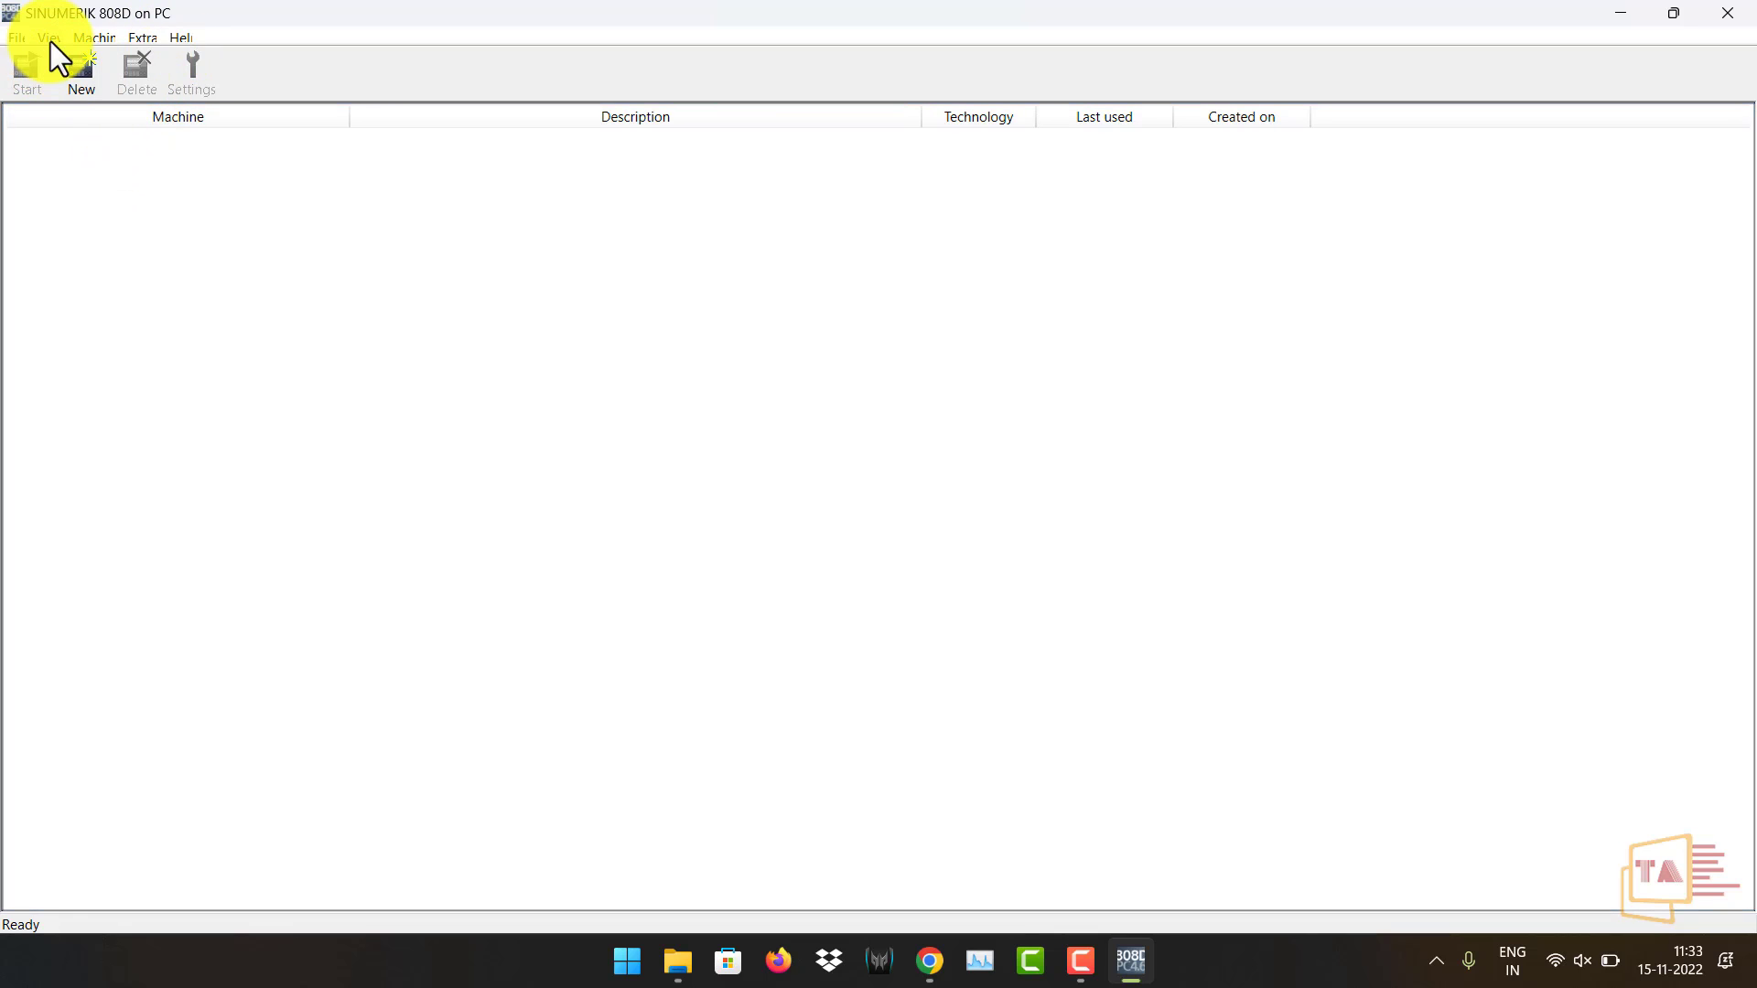
Start a new machine configuration from a template and proceed to the machine selection.
left_click(73, 60)
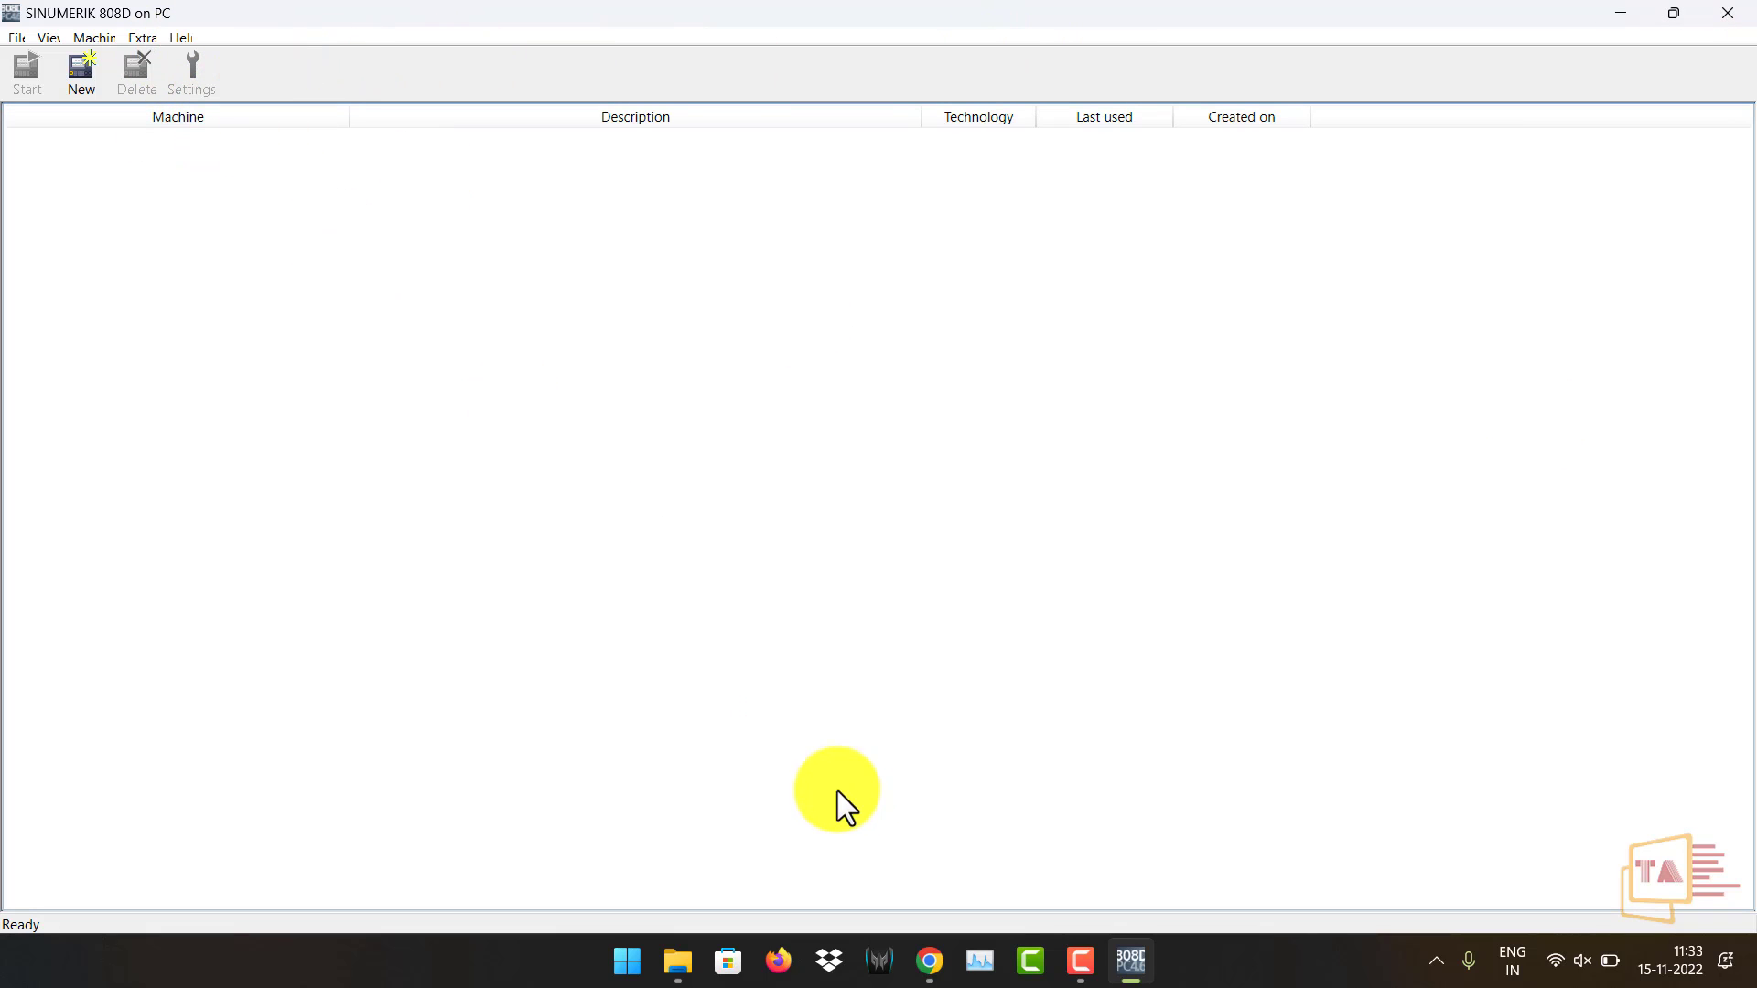
left_click(24, 40)
left_click(20, 41)
left_click(20, 41)
left_click(24, 58)
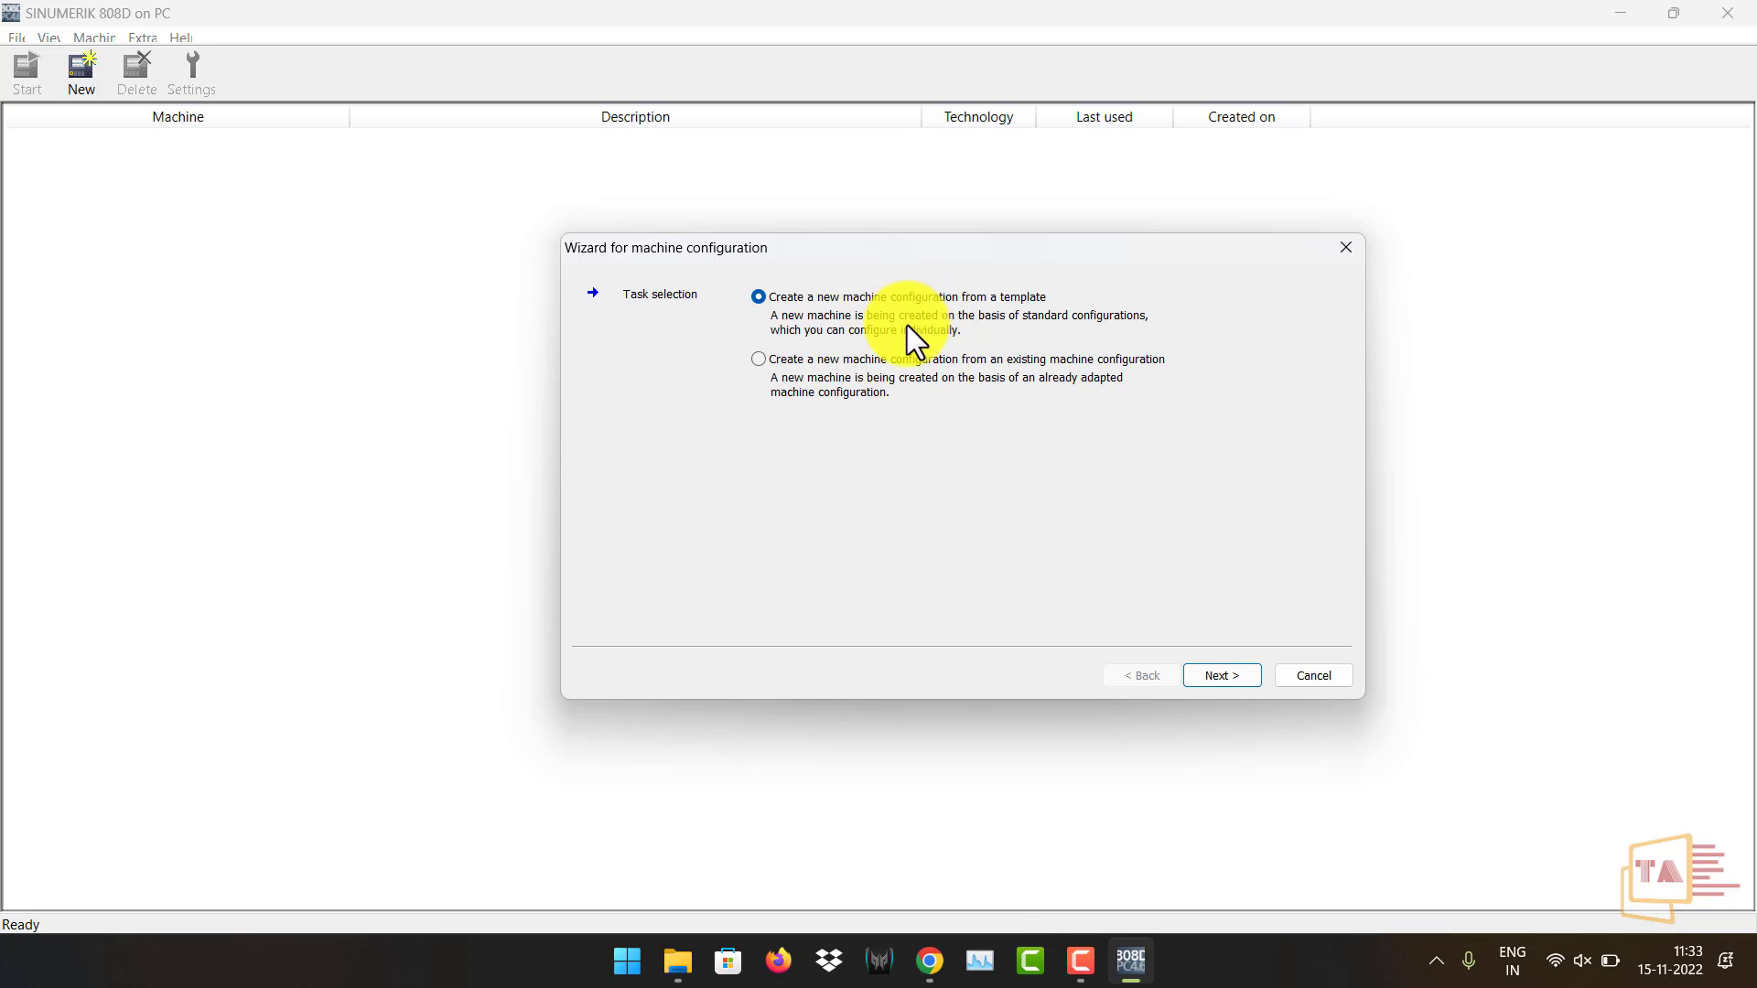
left_click(1222, 677)
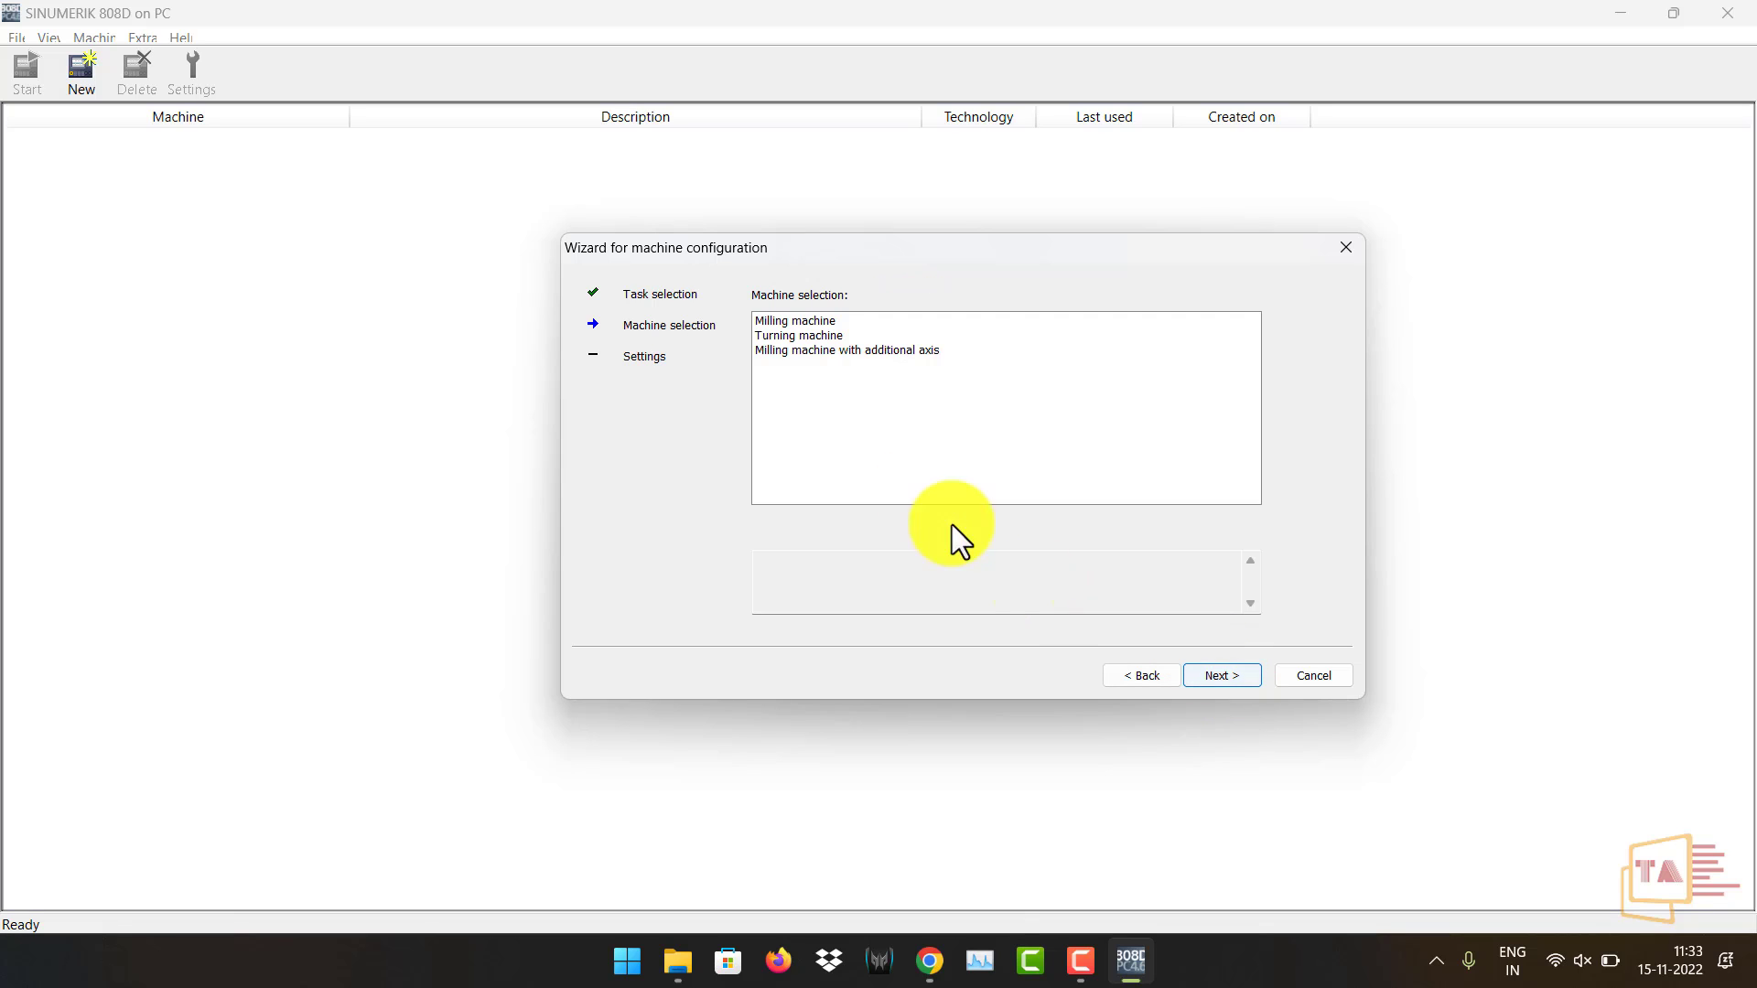
Choose the Milling machine template after comparing the available machines, and continue to the settings.
left_click(791, 321)
left_click(835, 335)
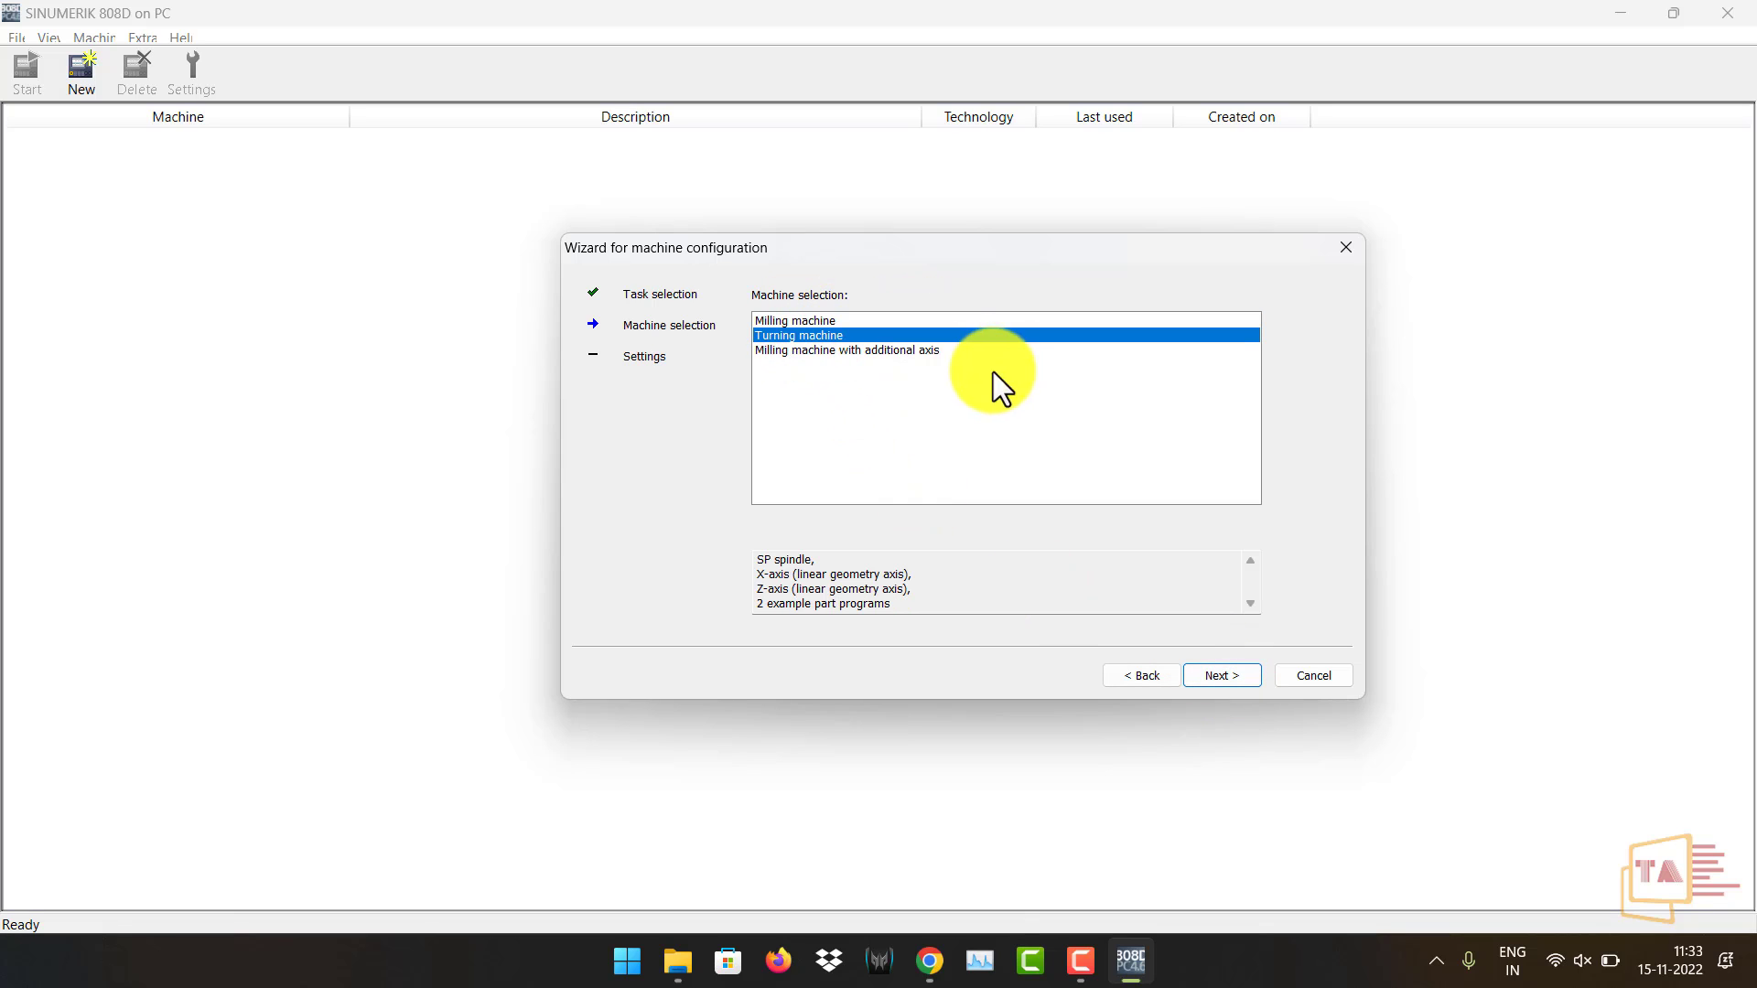
left_click(882, 351)
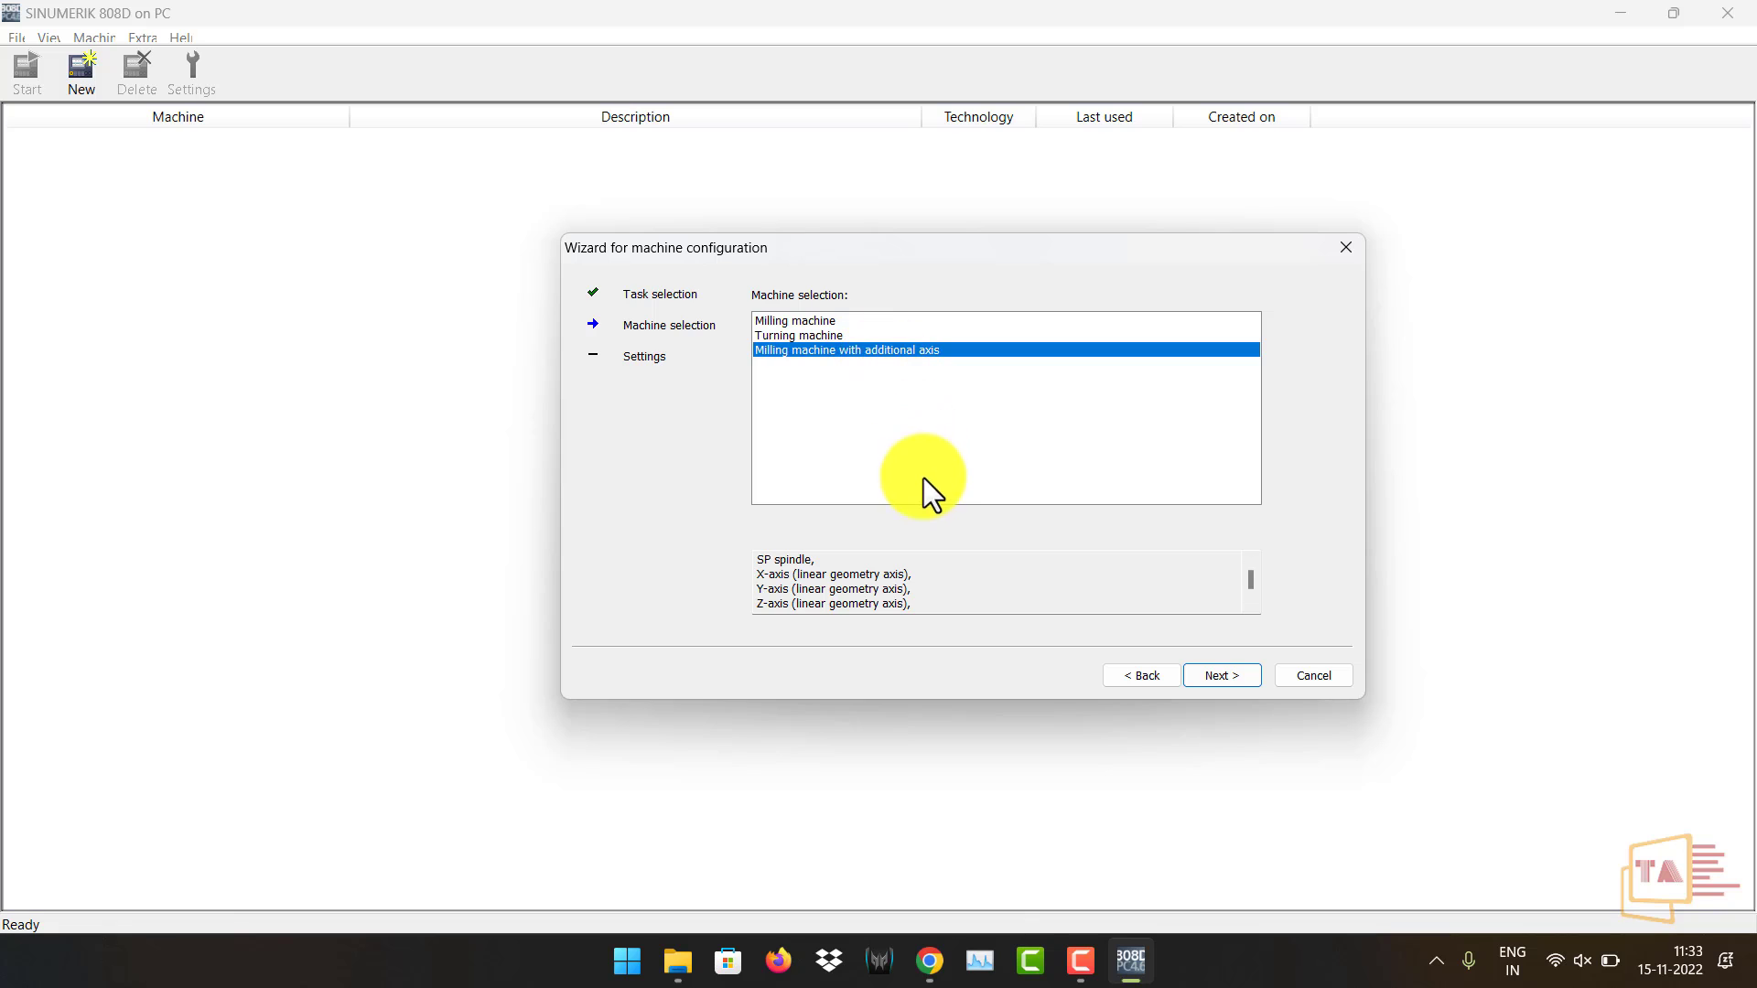
left_click(787, 321)
left_click(797, 349)
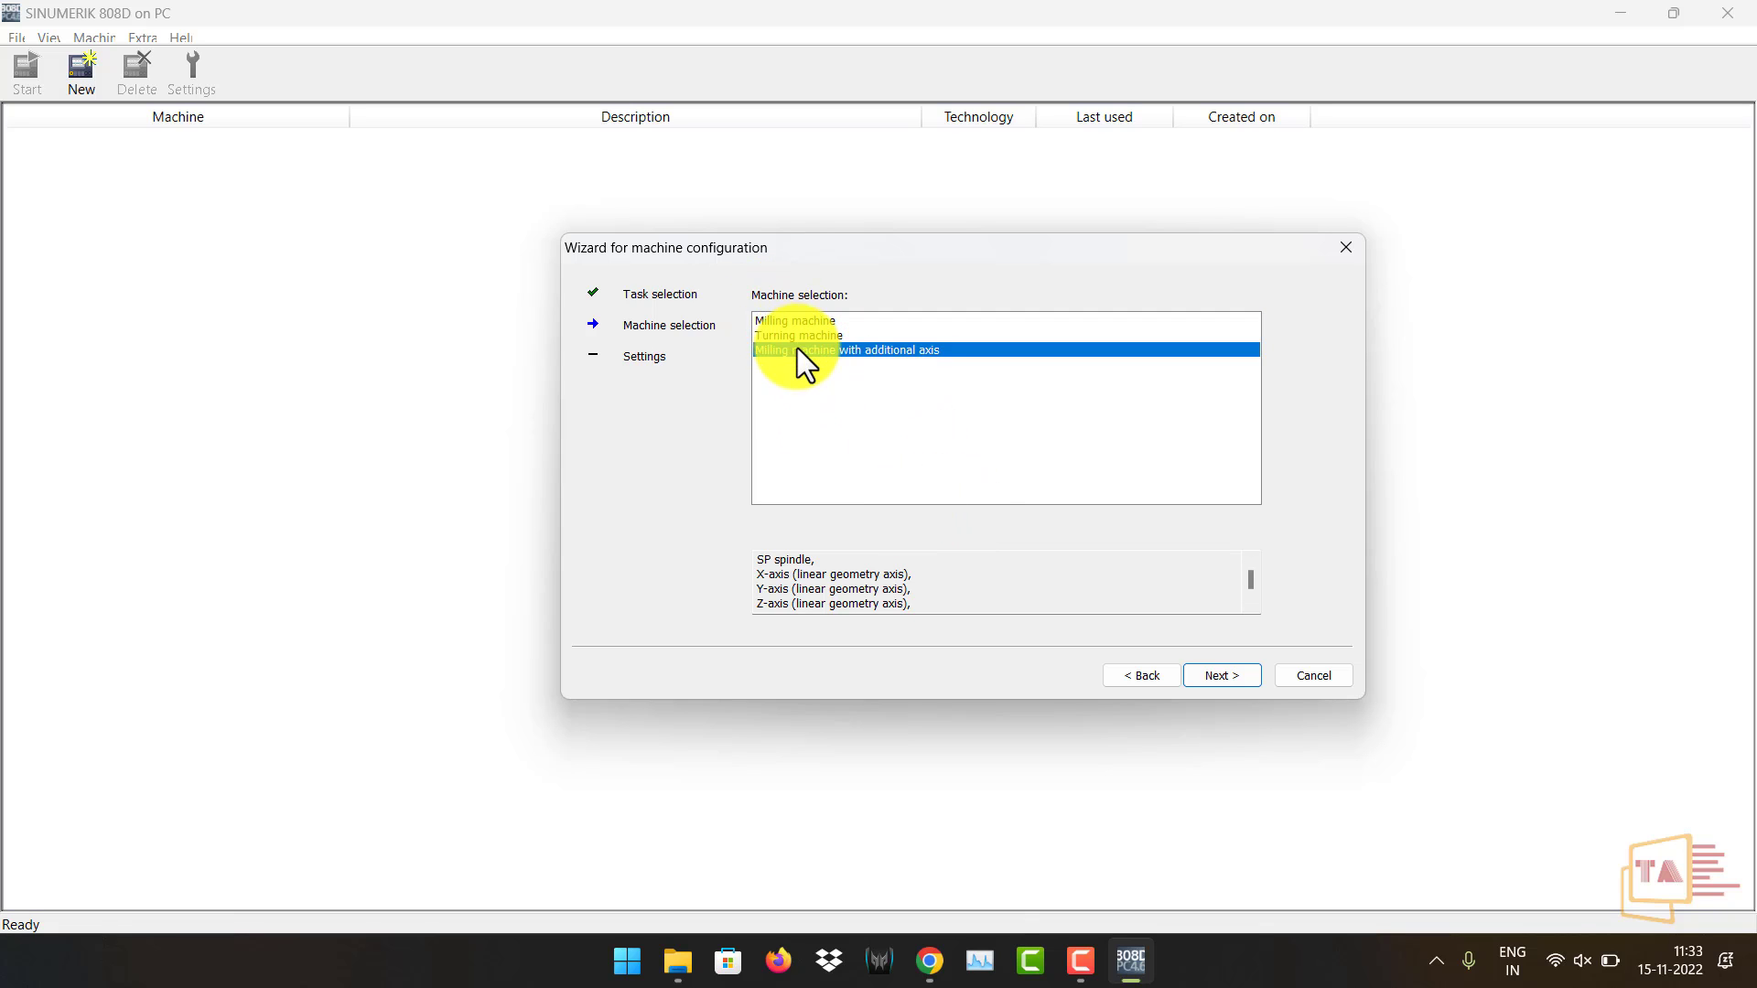
left_click(792, 325)
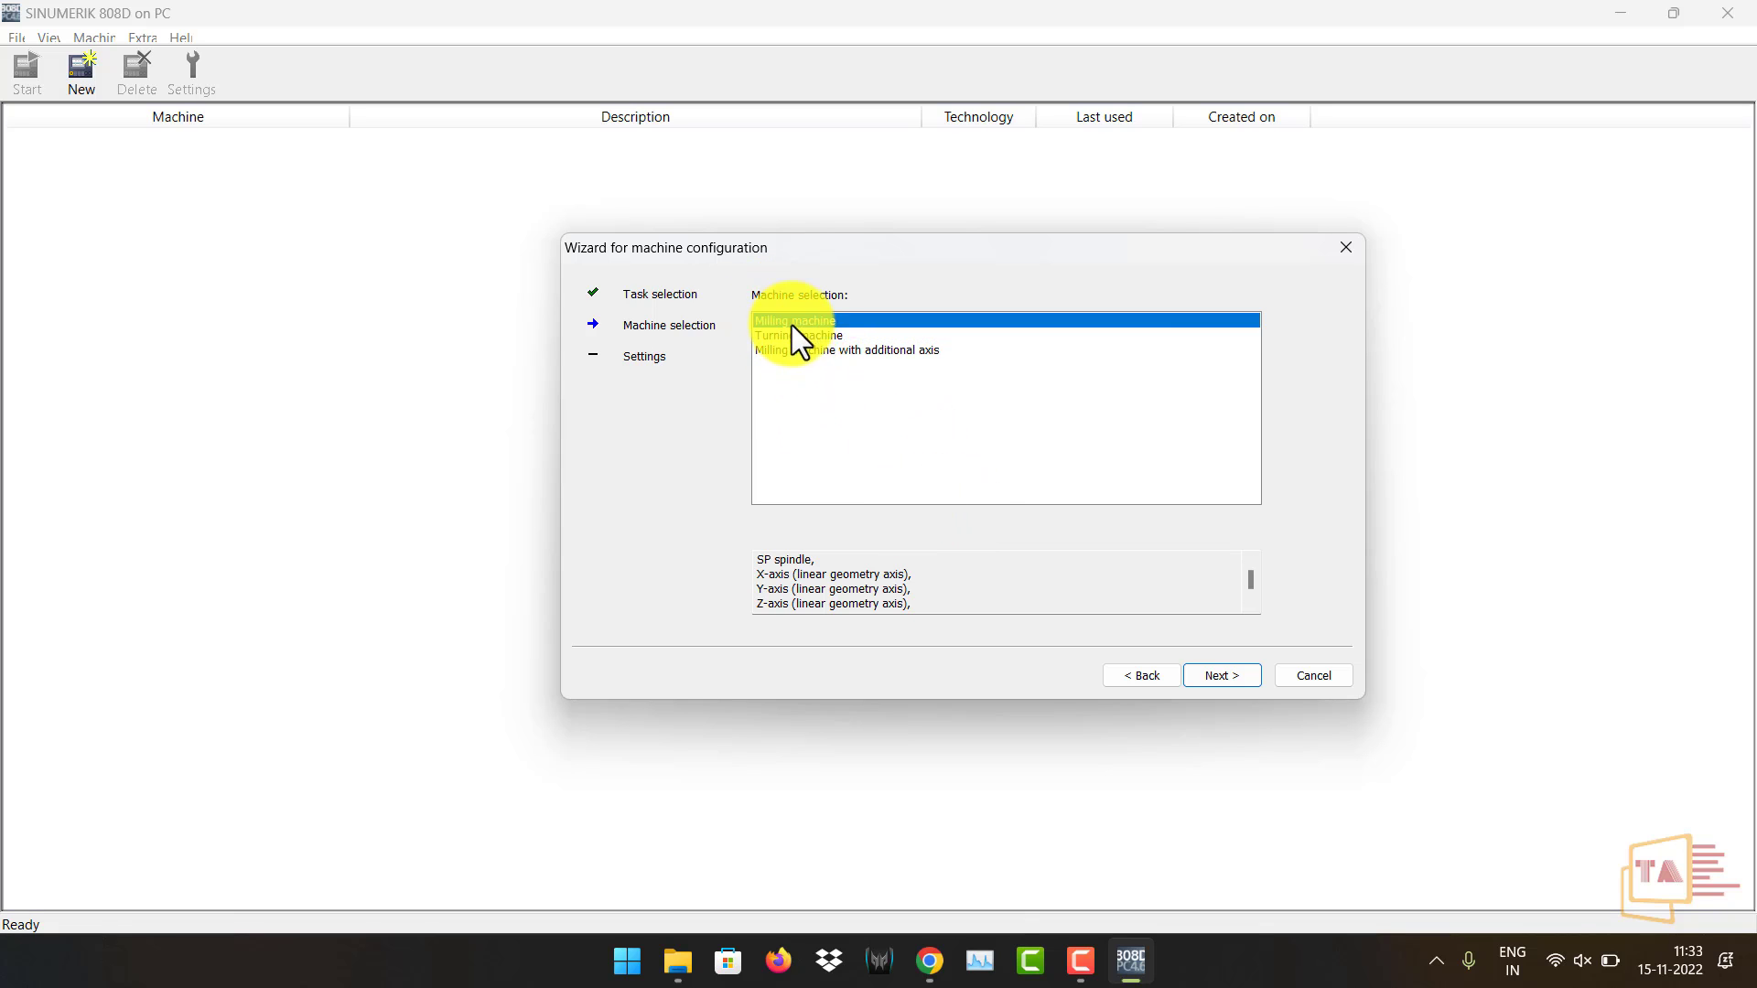
left_click(1217, 676)
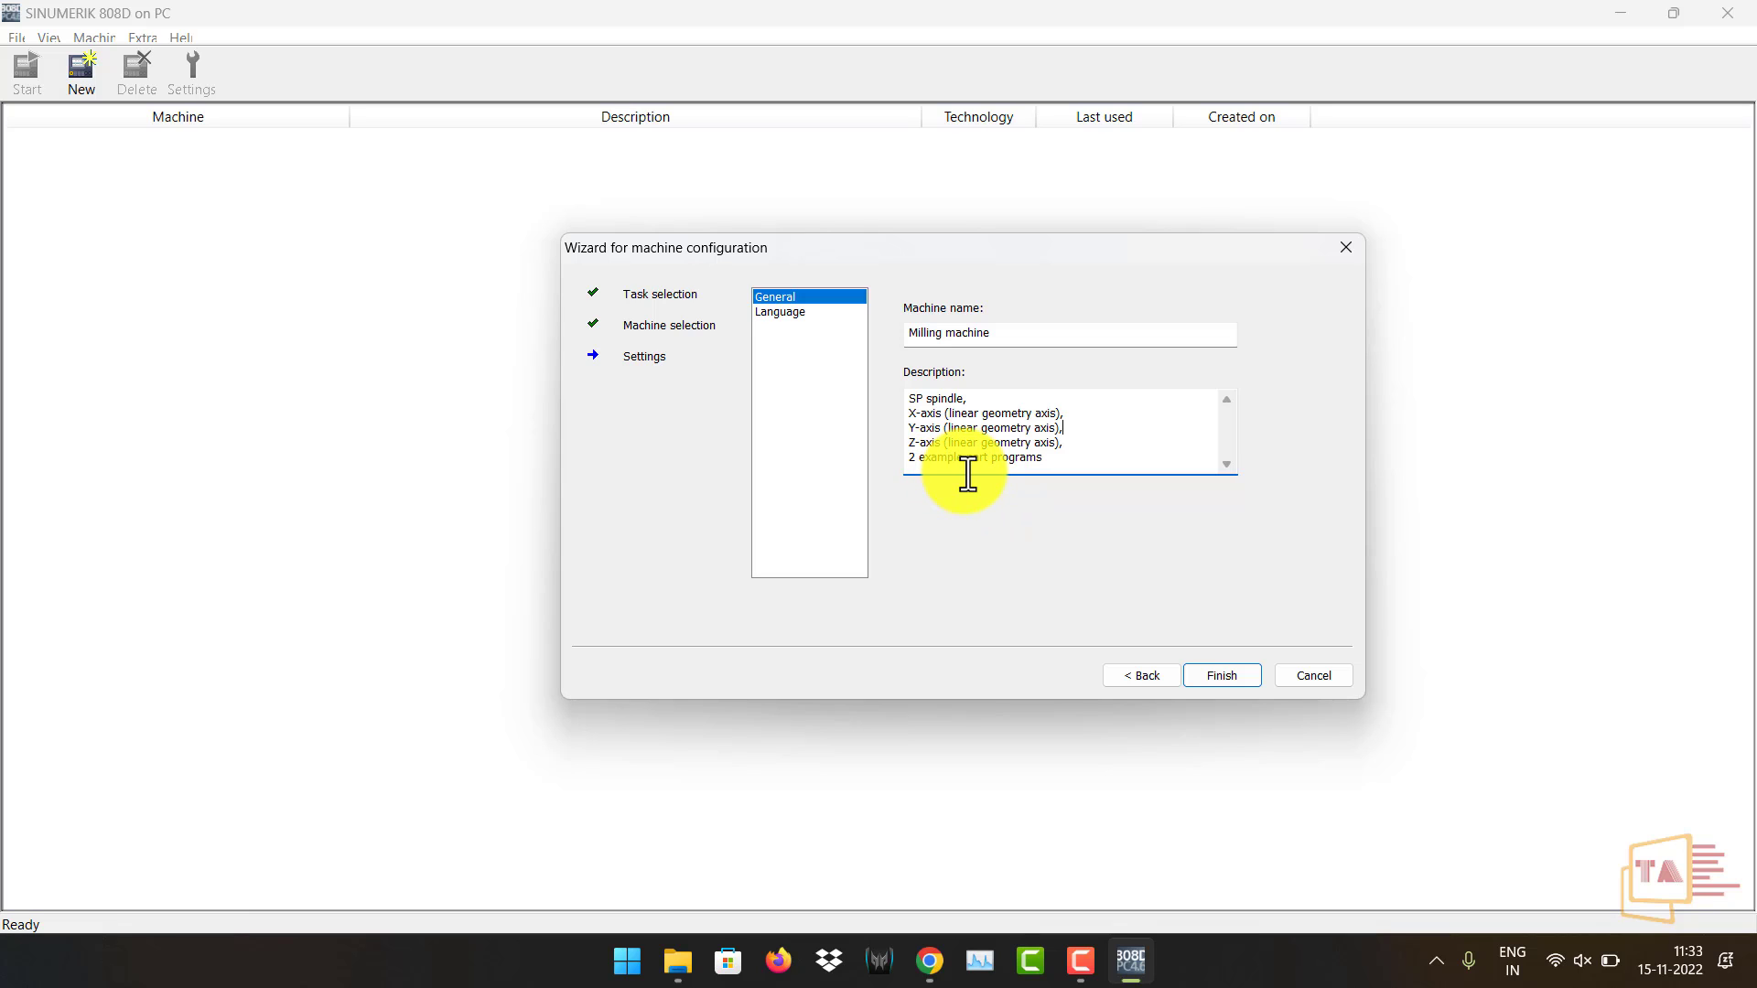
Set the machine user interface language to English and finish creating the milling machine configuration.
left_click(807, 312)
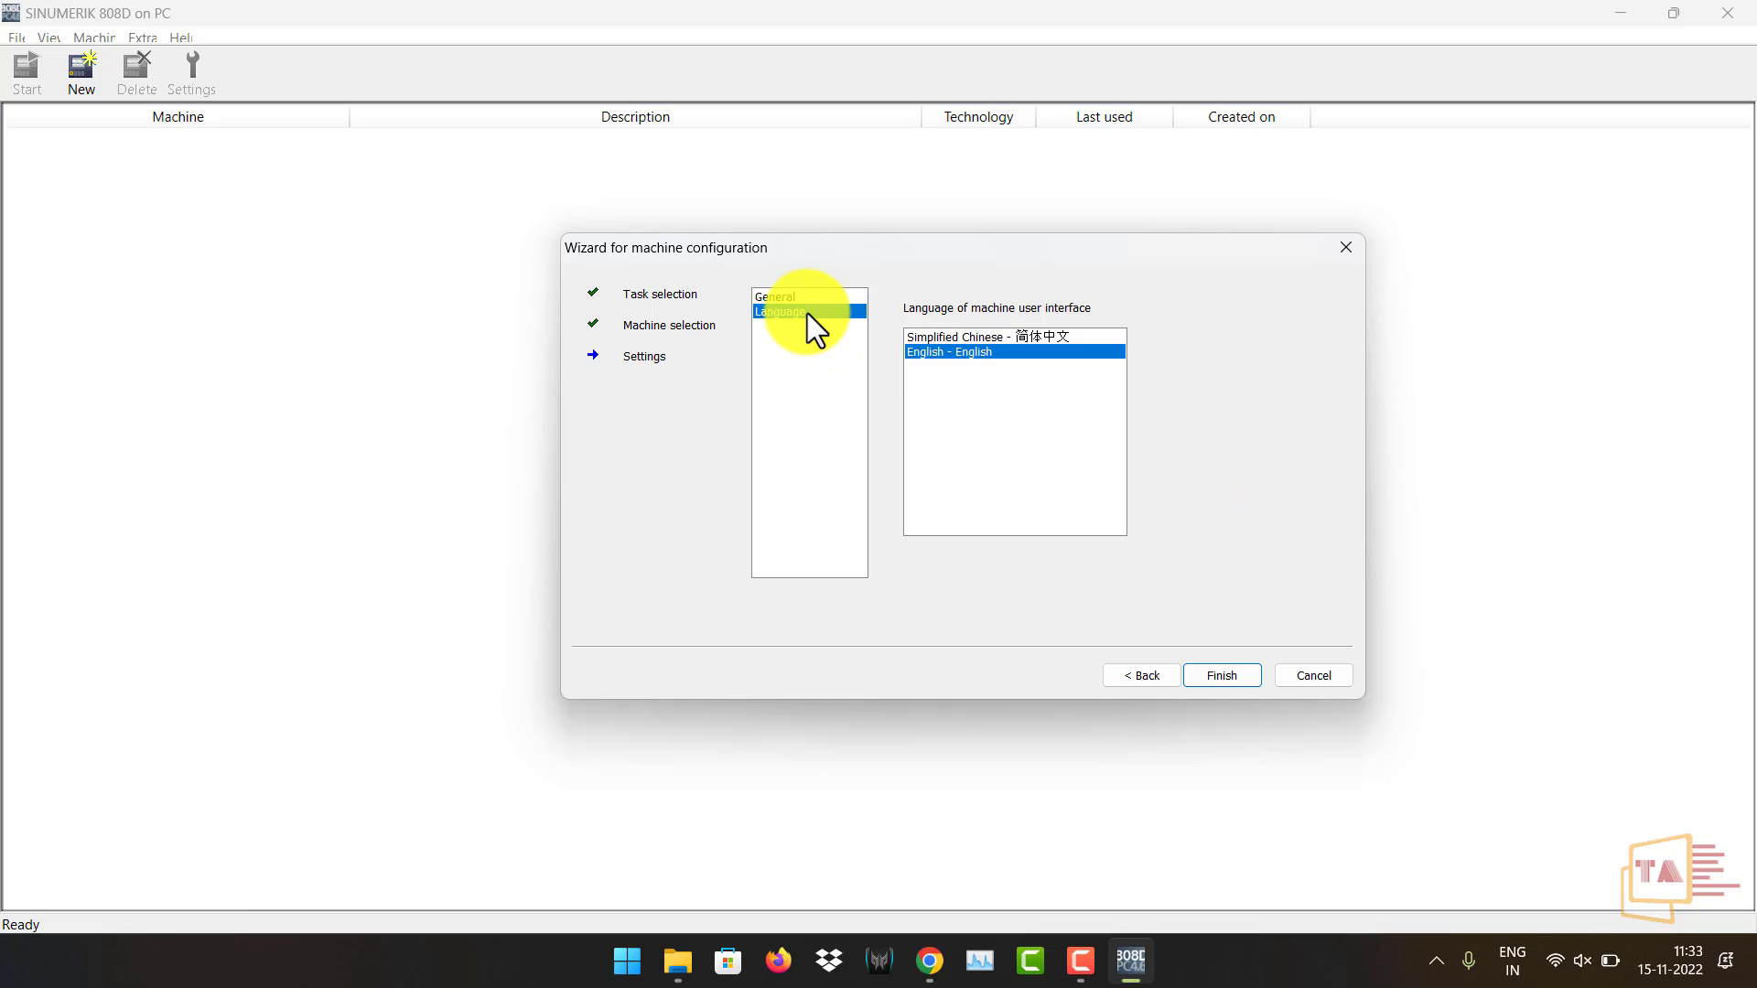
left_click(972, 337)
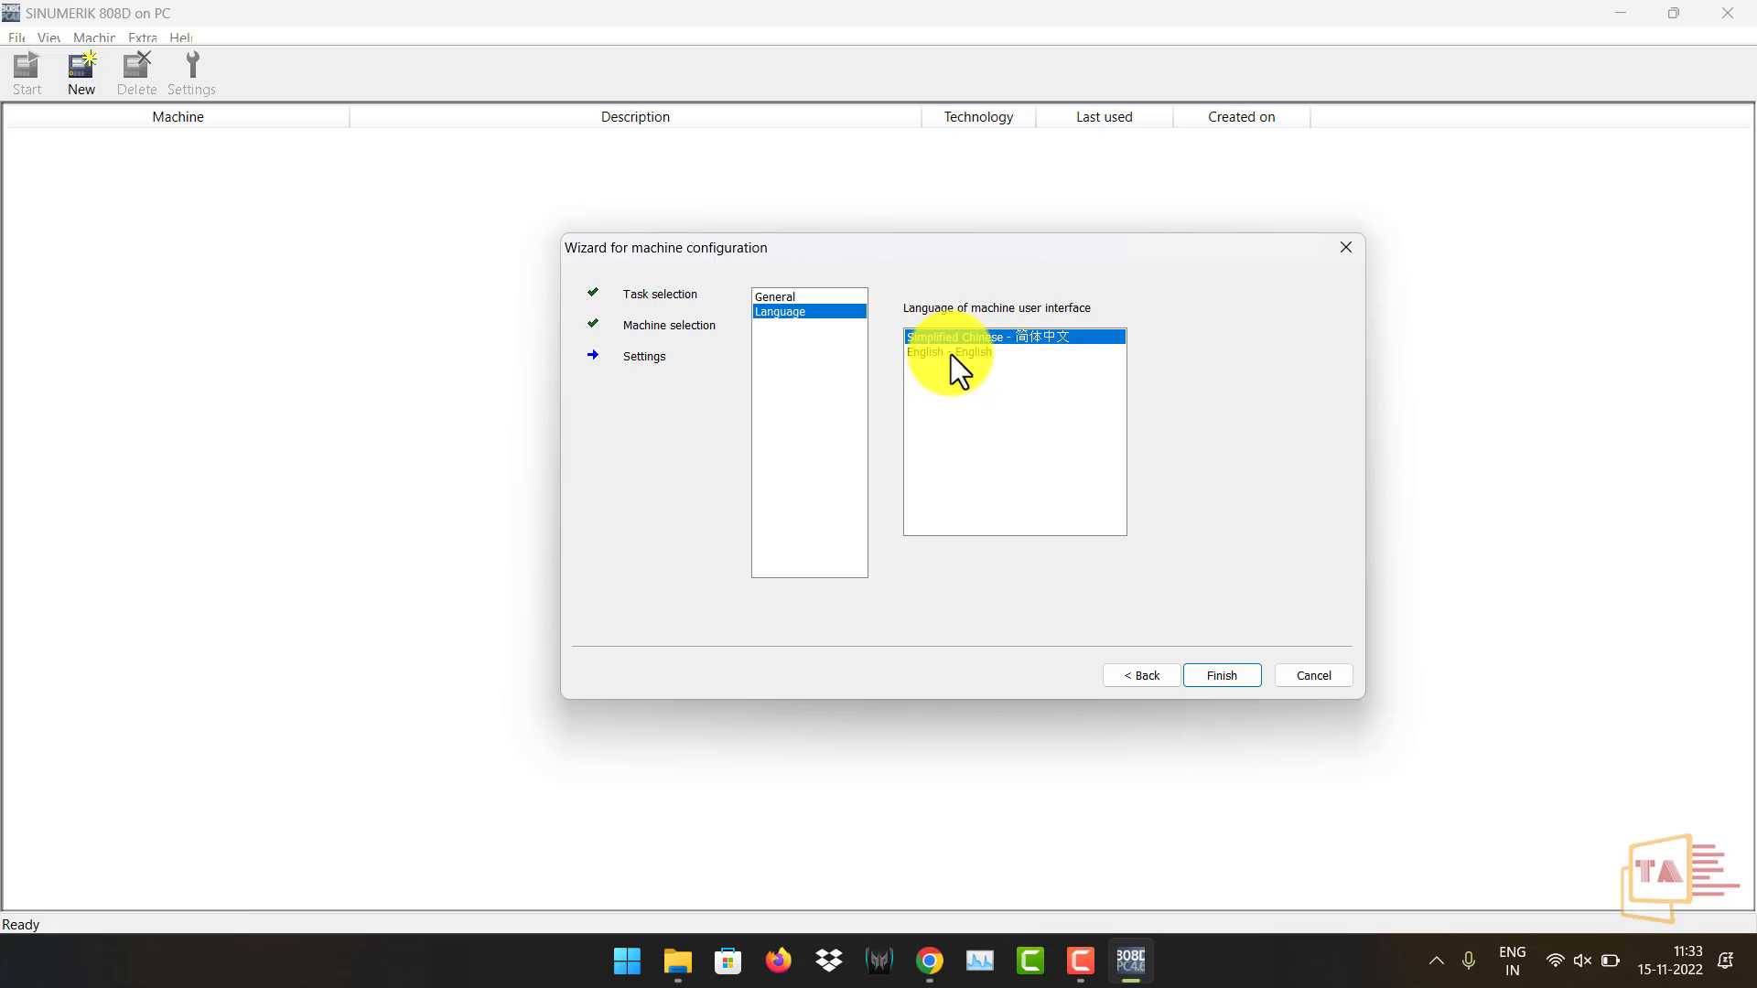
left_click(951, 354)
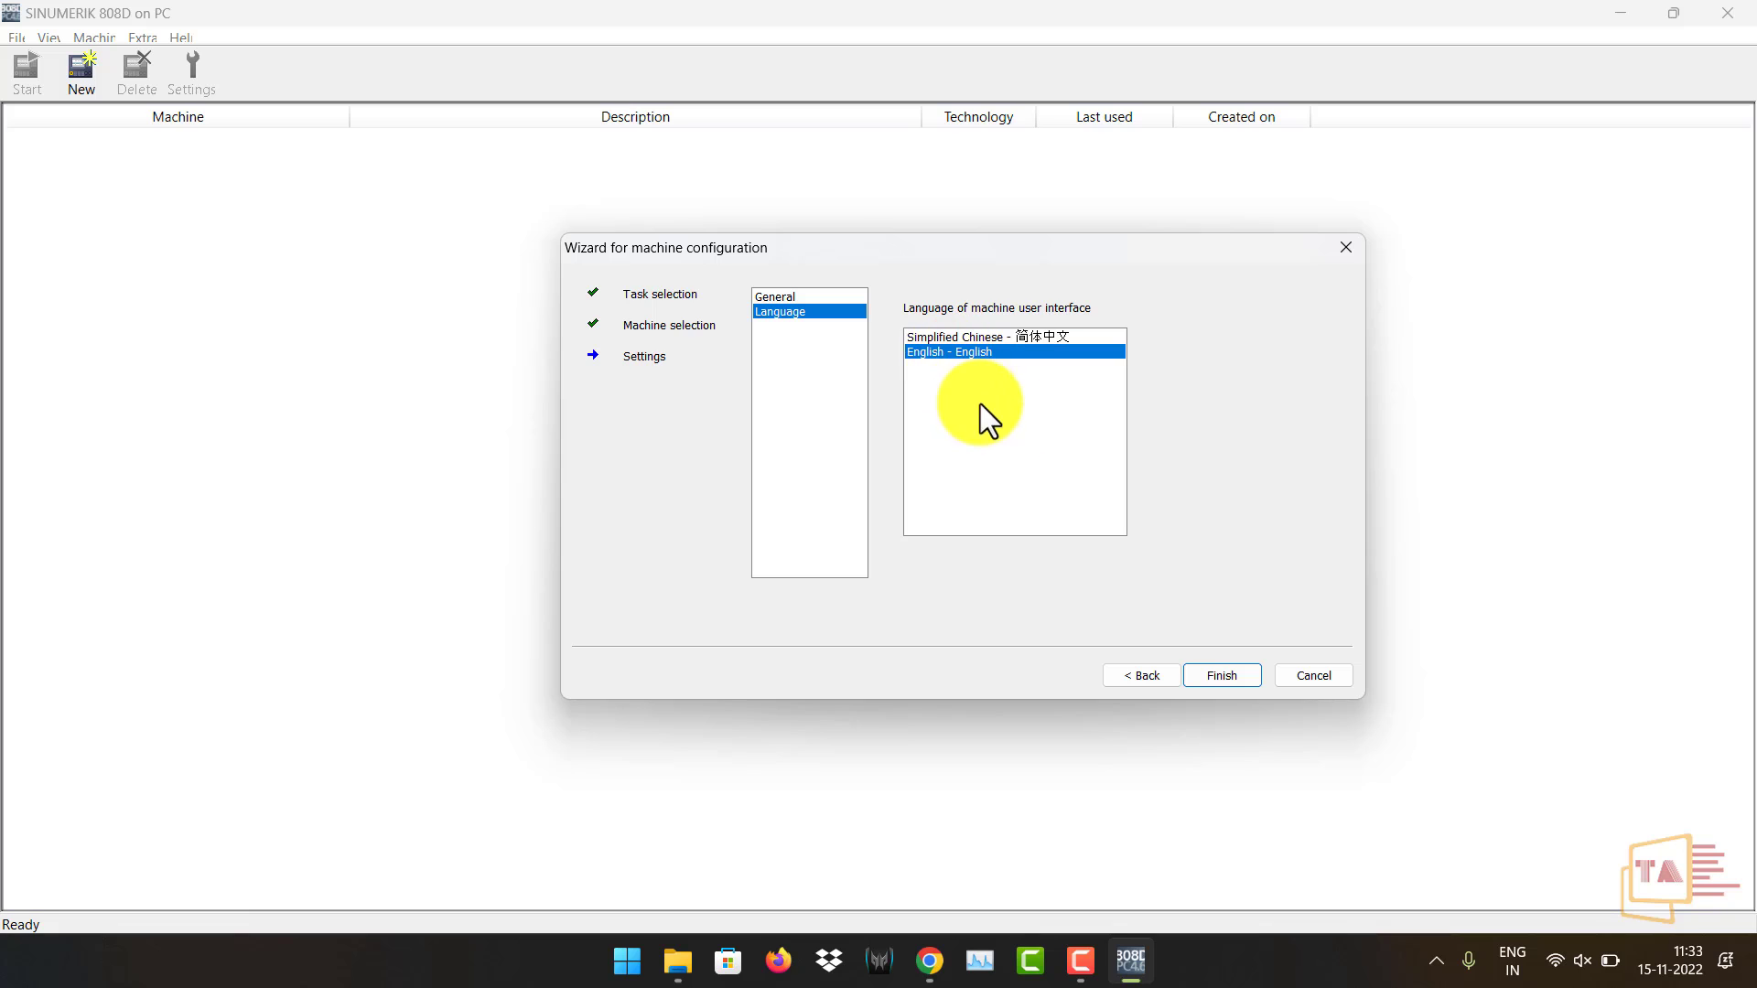
left_click(1226, 676)
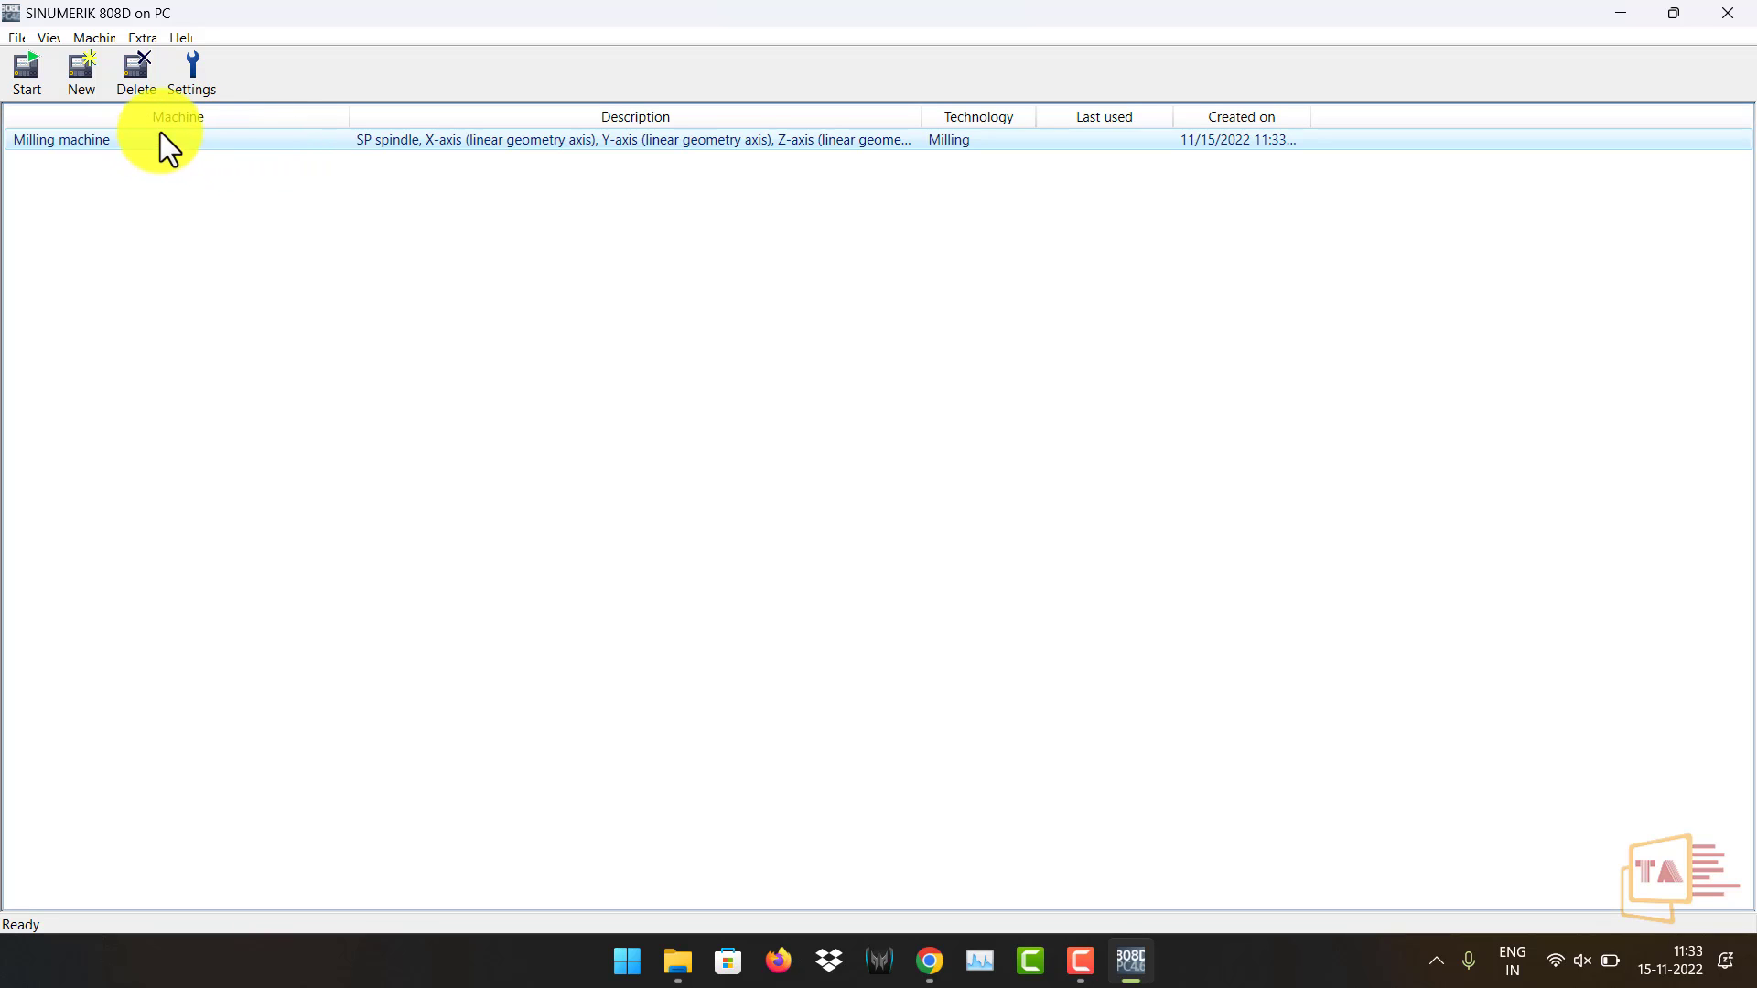
Start the milling machine and allow mmc0 through Windows Defender Firewall on public networks.
left_click(37, 72)
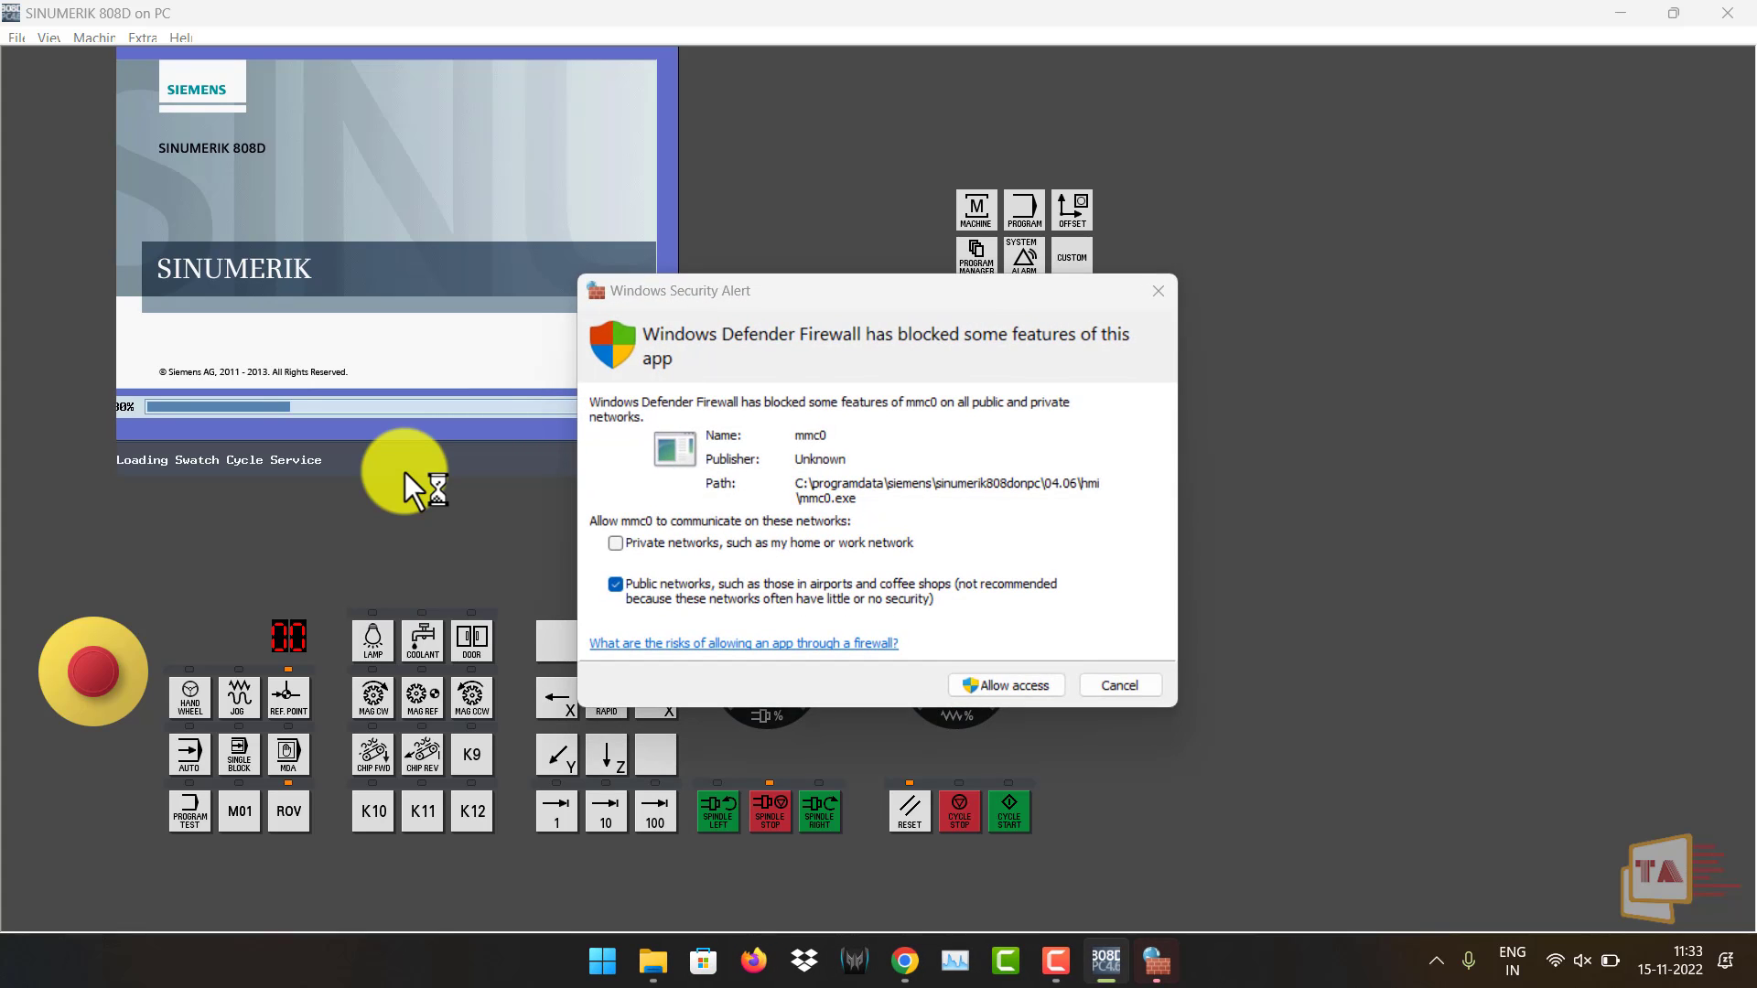
left_click(1006, 685)
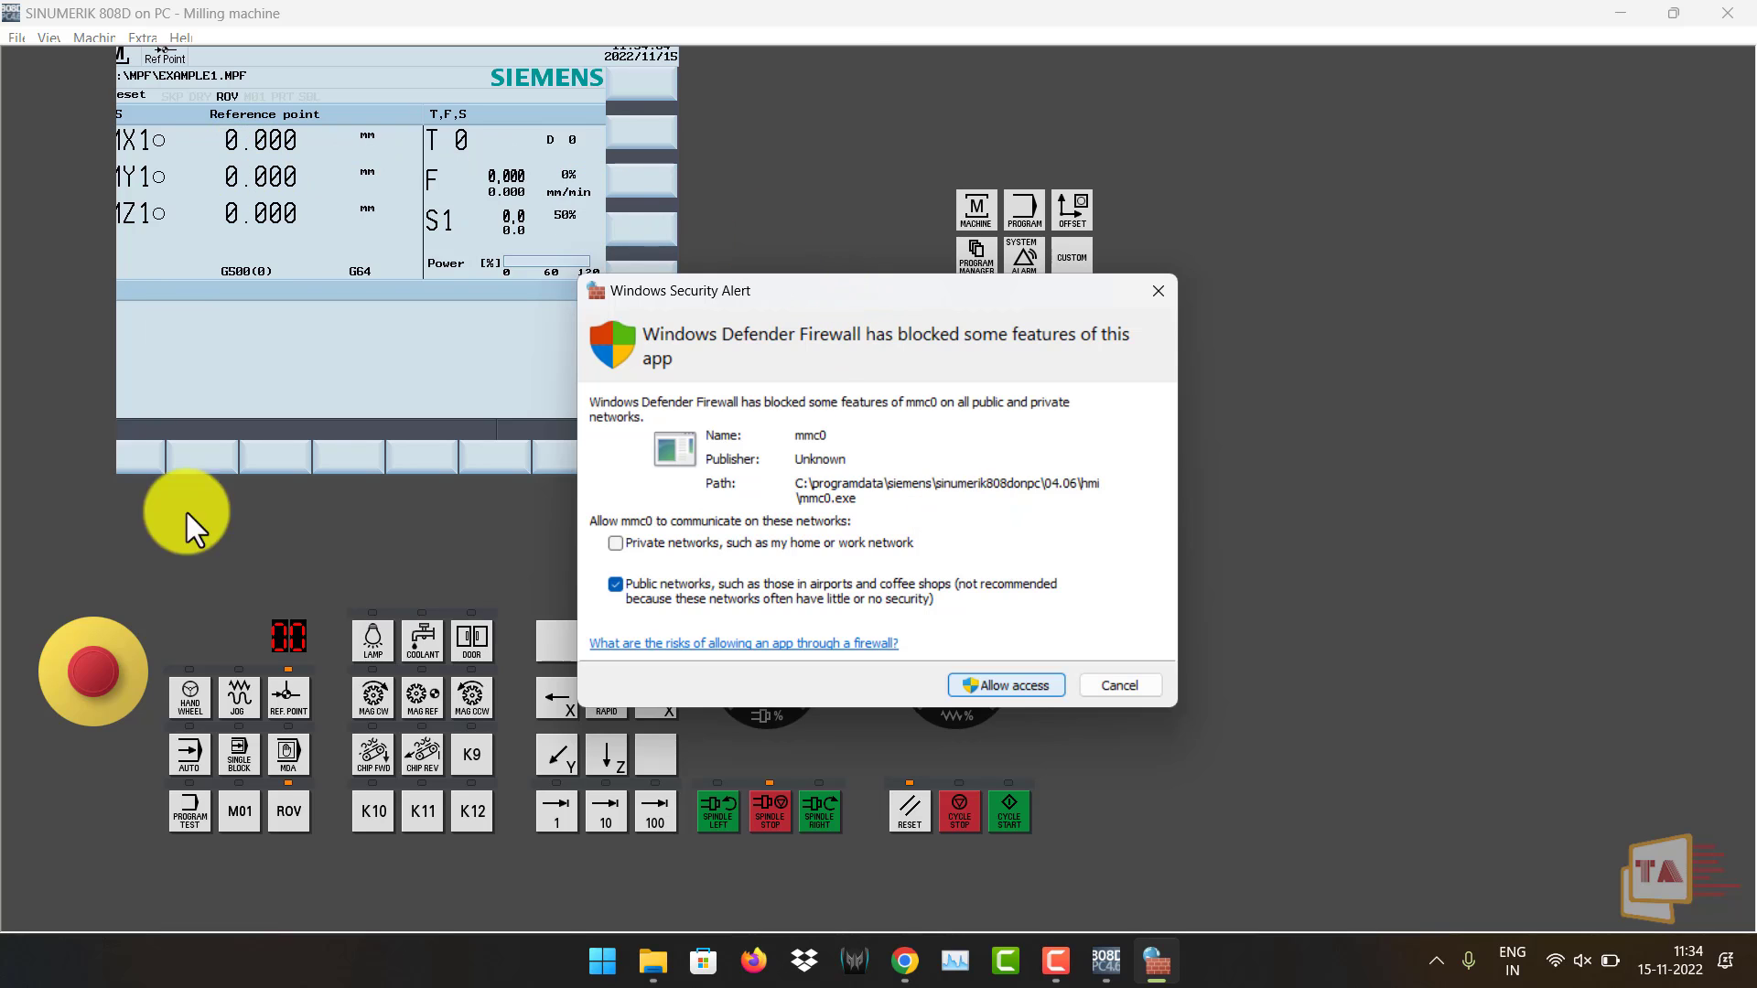
key("Return")
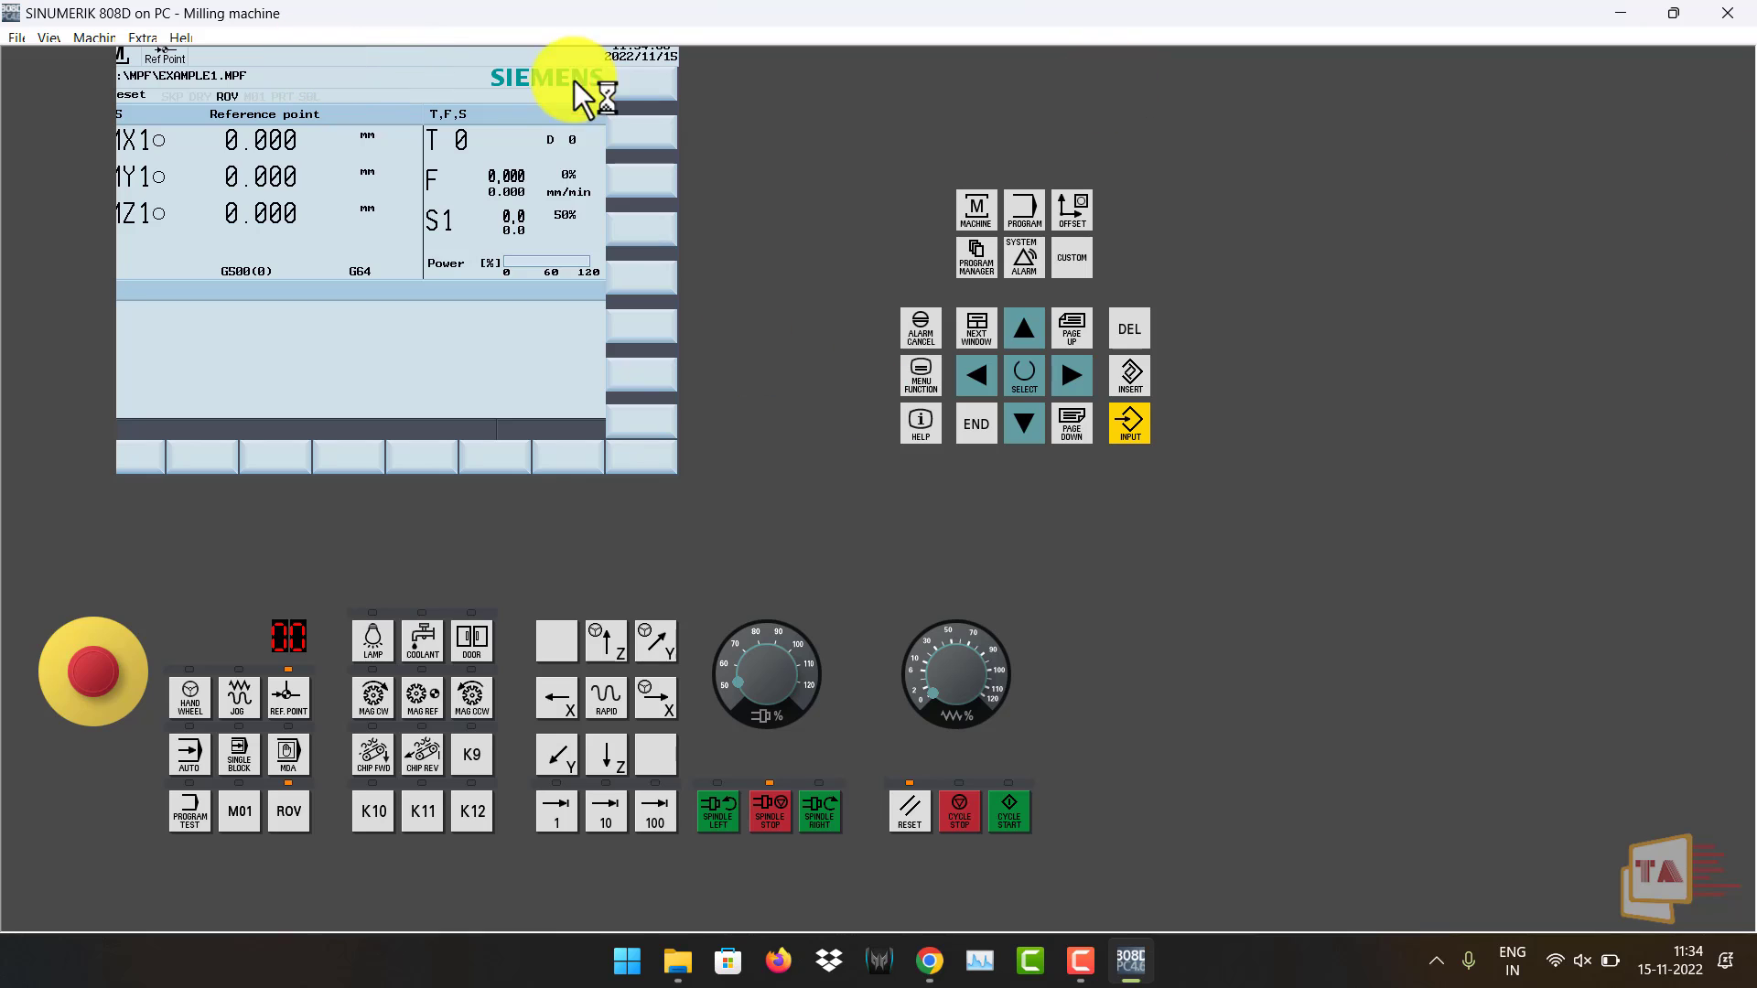
Show the NC part programs in the running machine's program manager.
left_click(965, 263)
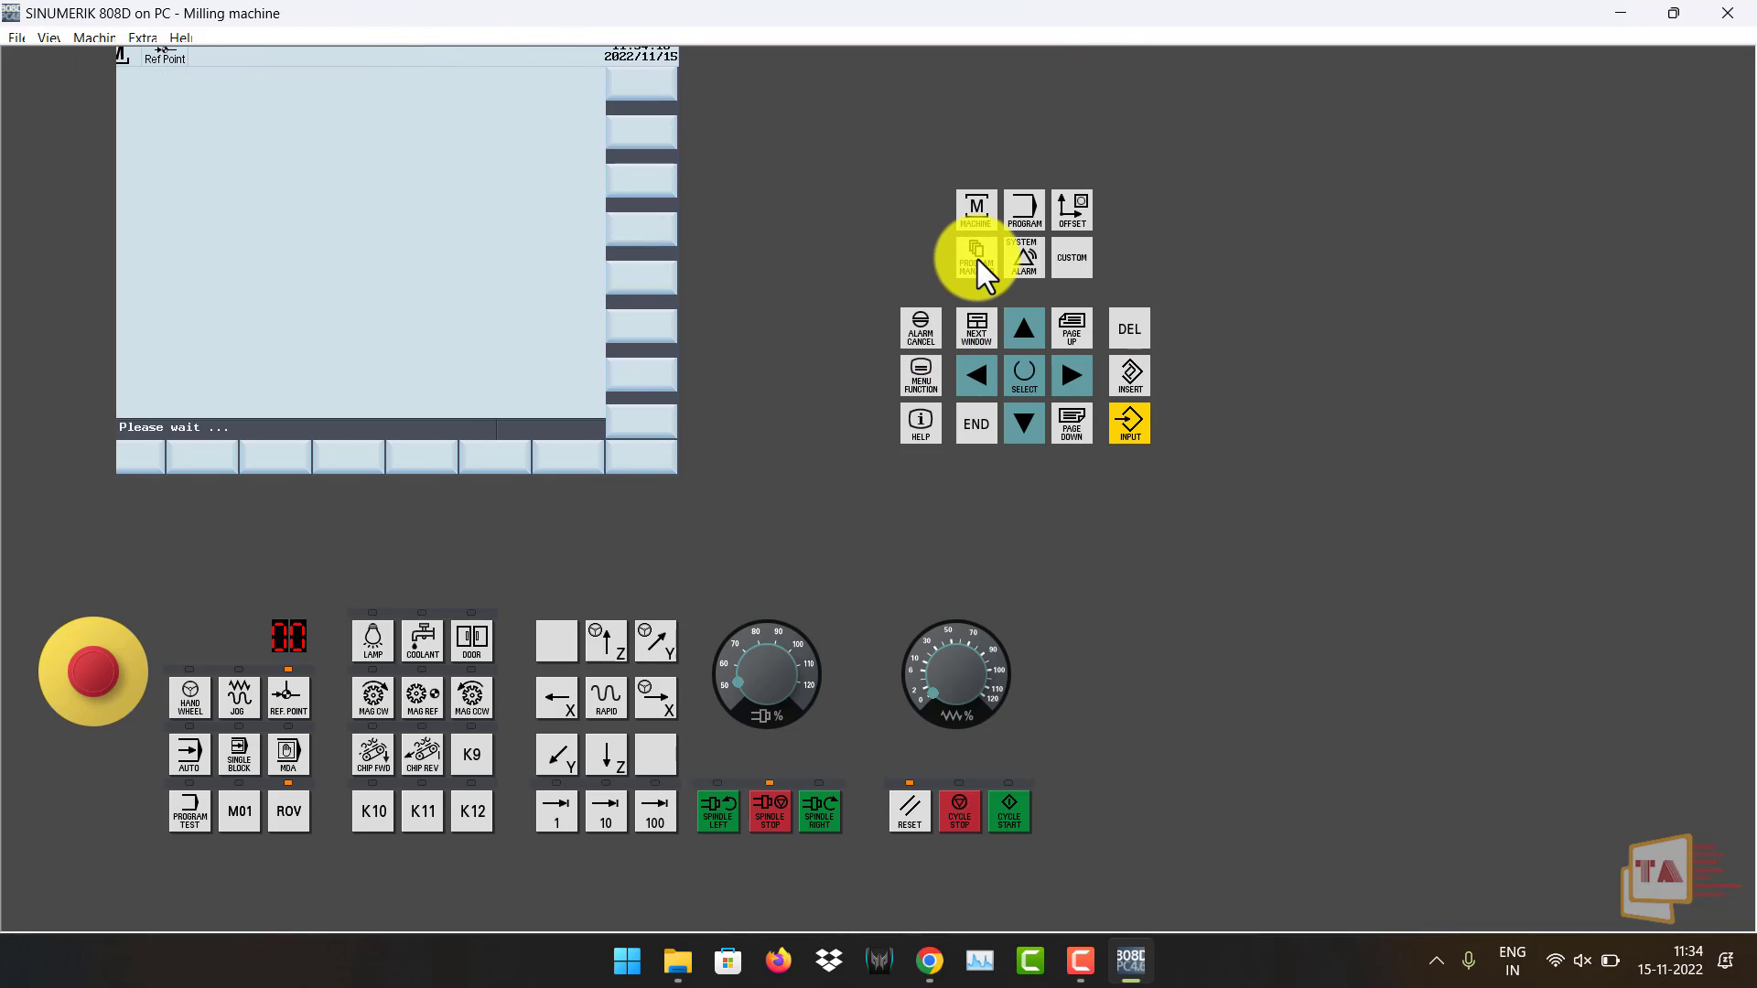
left_click(978, 216)
left_click(996, 253)
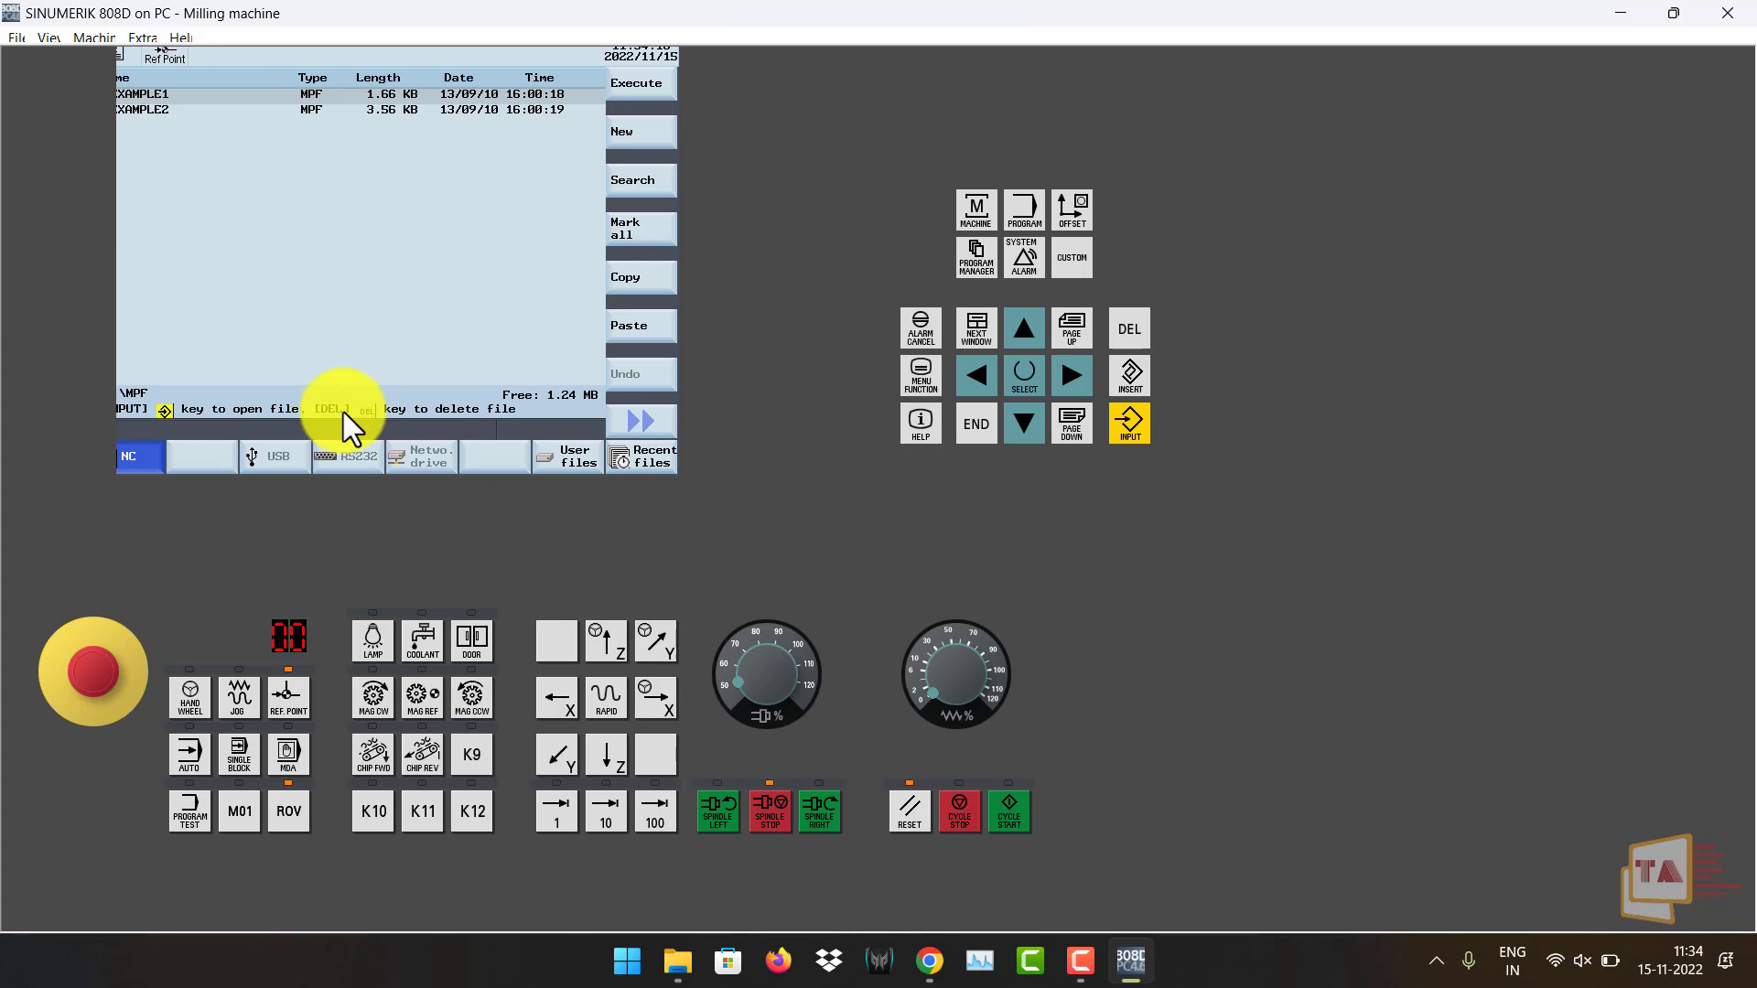
Shut down the running milling machine and return to the machine list.
left_click(97, 38)
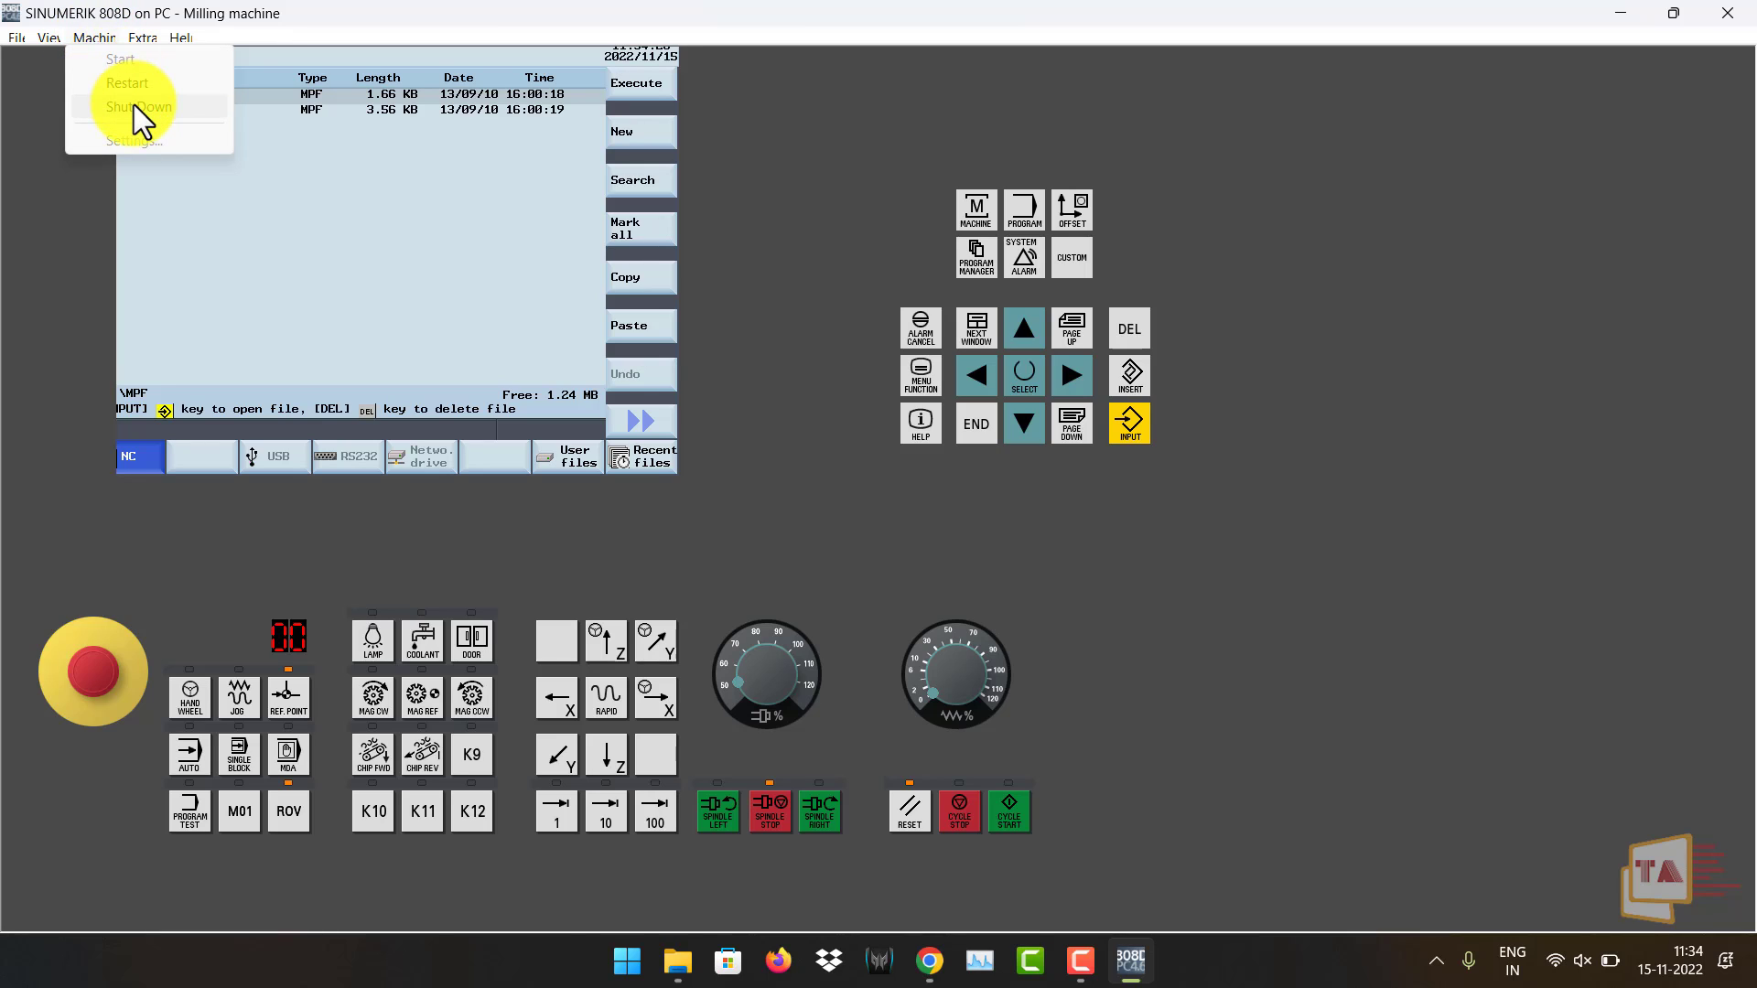
mouse_move(134, 36)
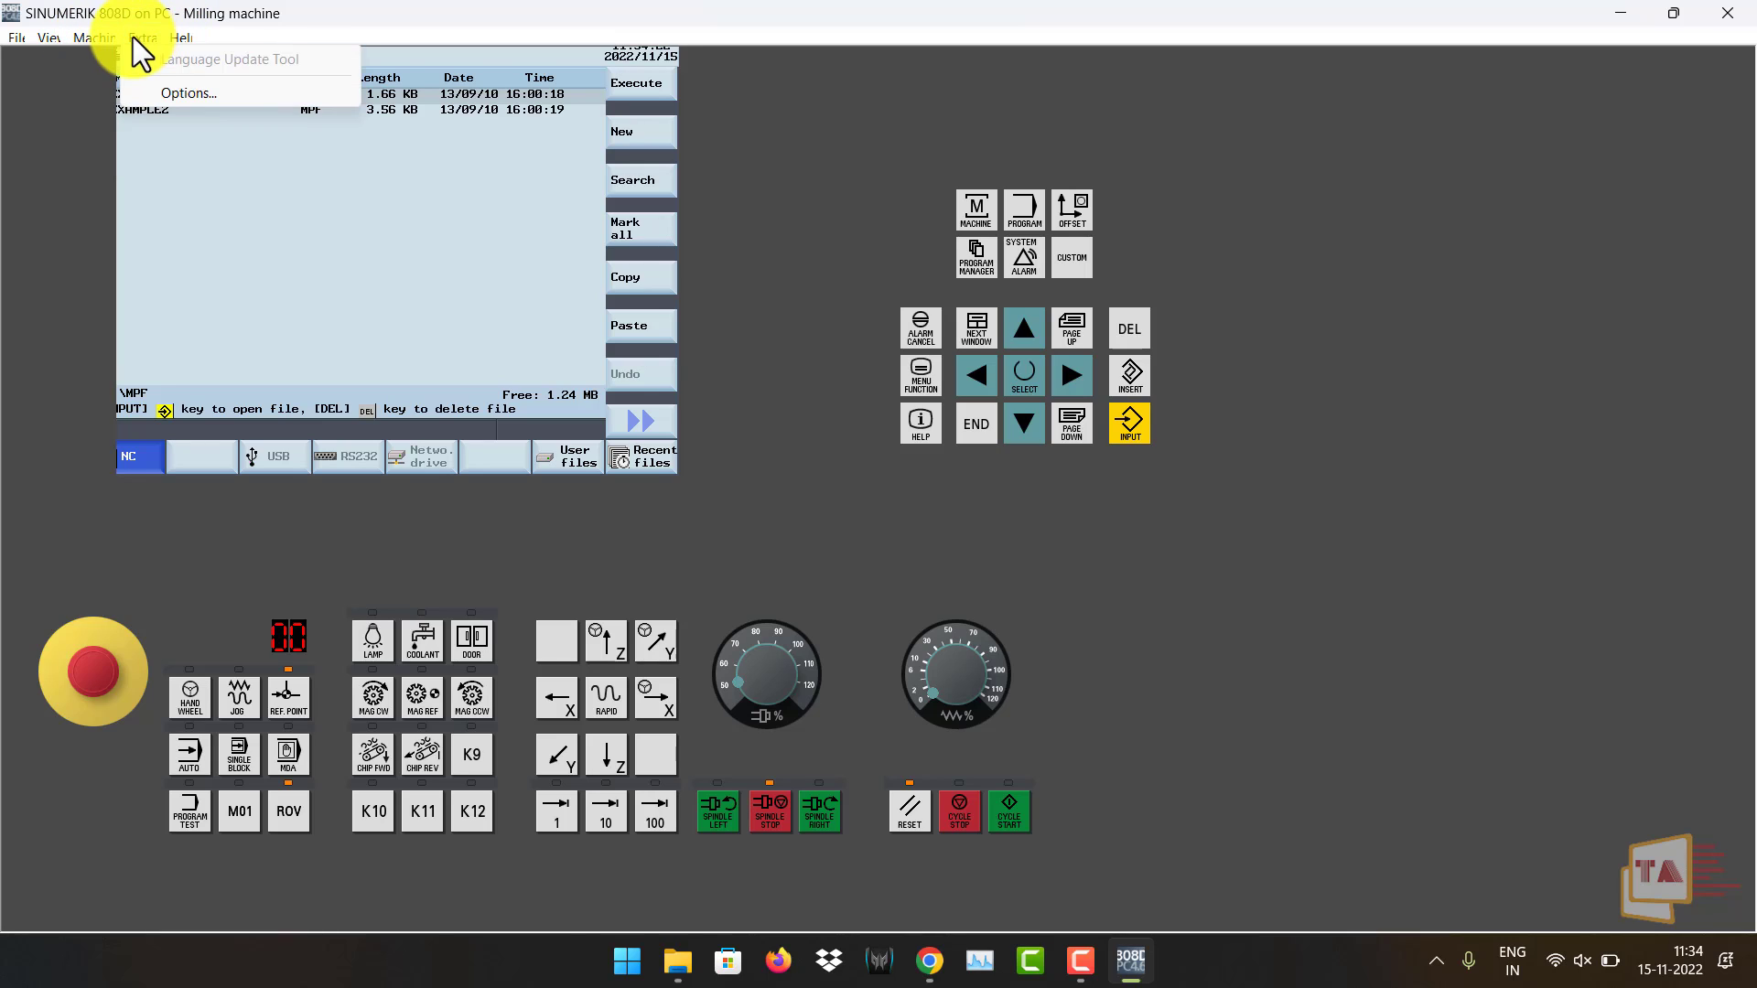
left_click(129, 106)
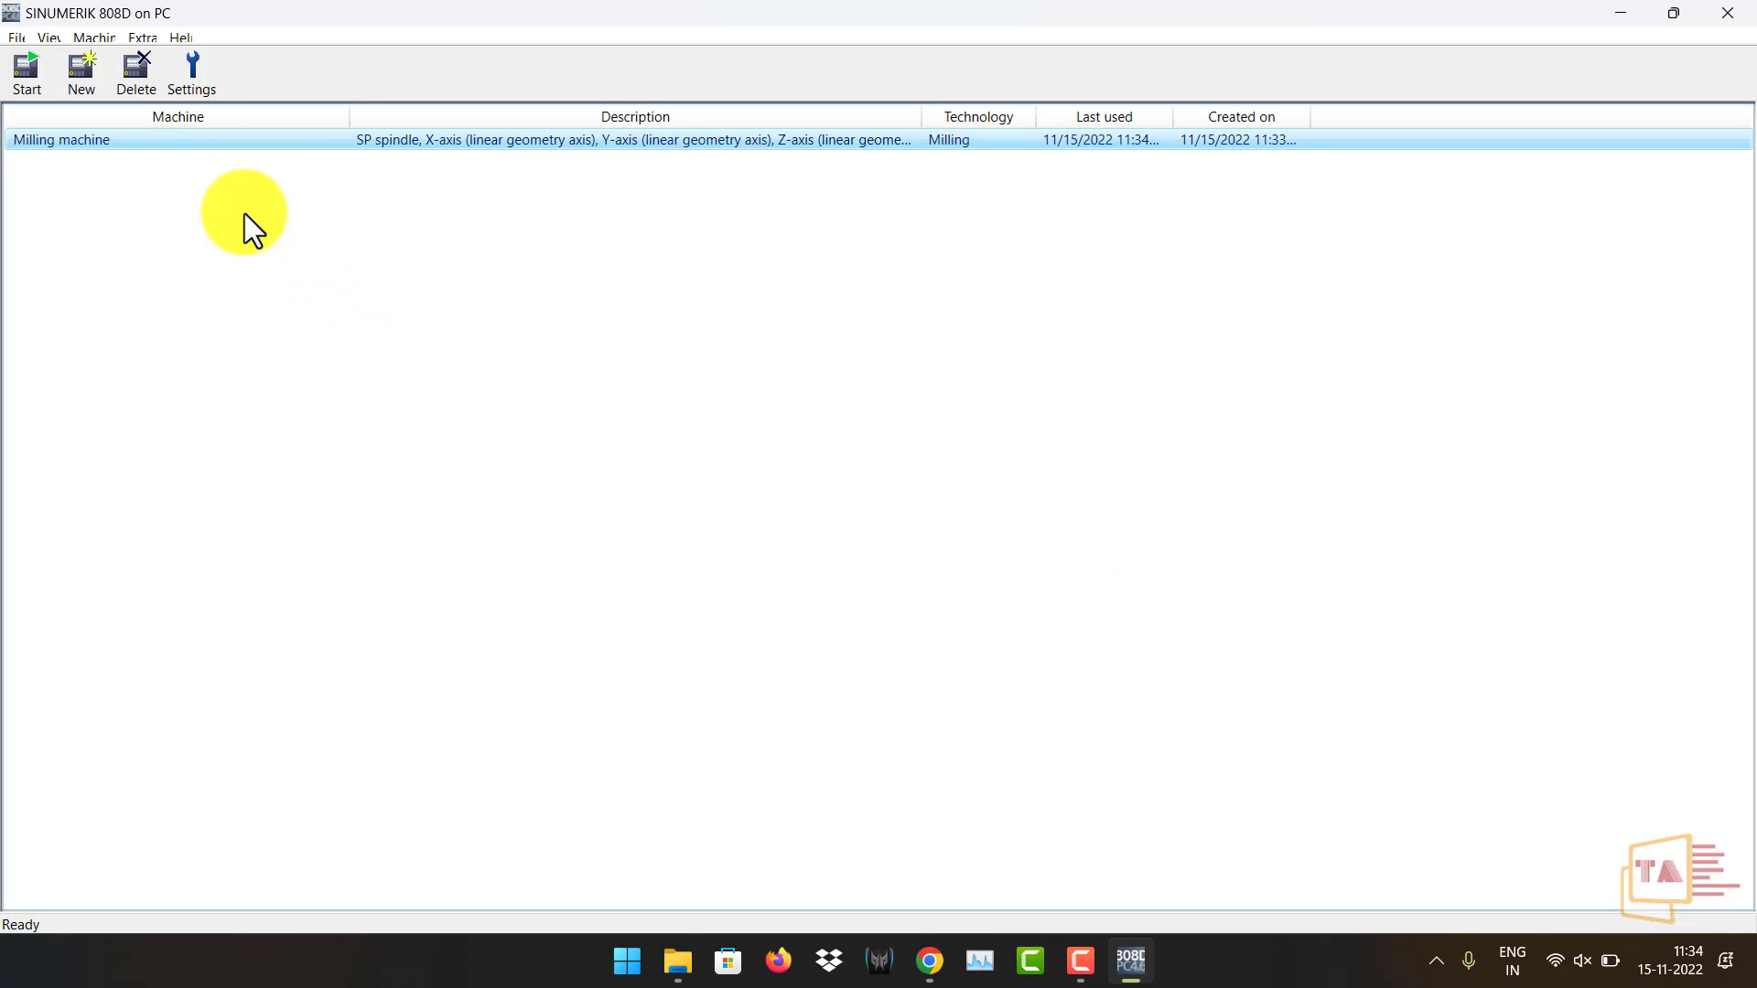
Open the SINUMERIK 808D on PC activation dialog and copy the serial number shown there.
left_click(176, 37)
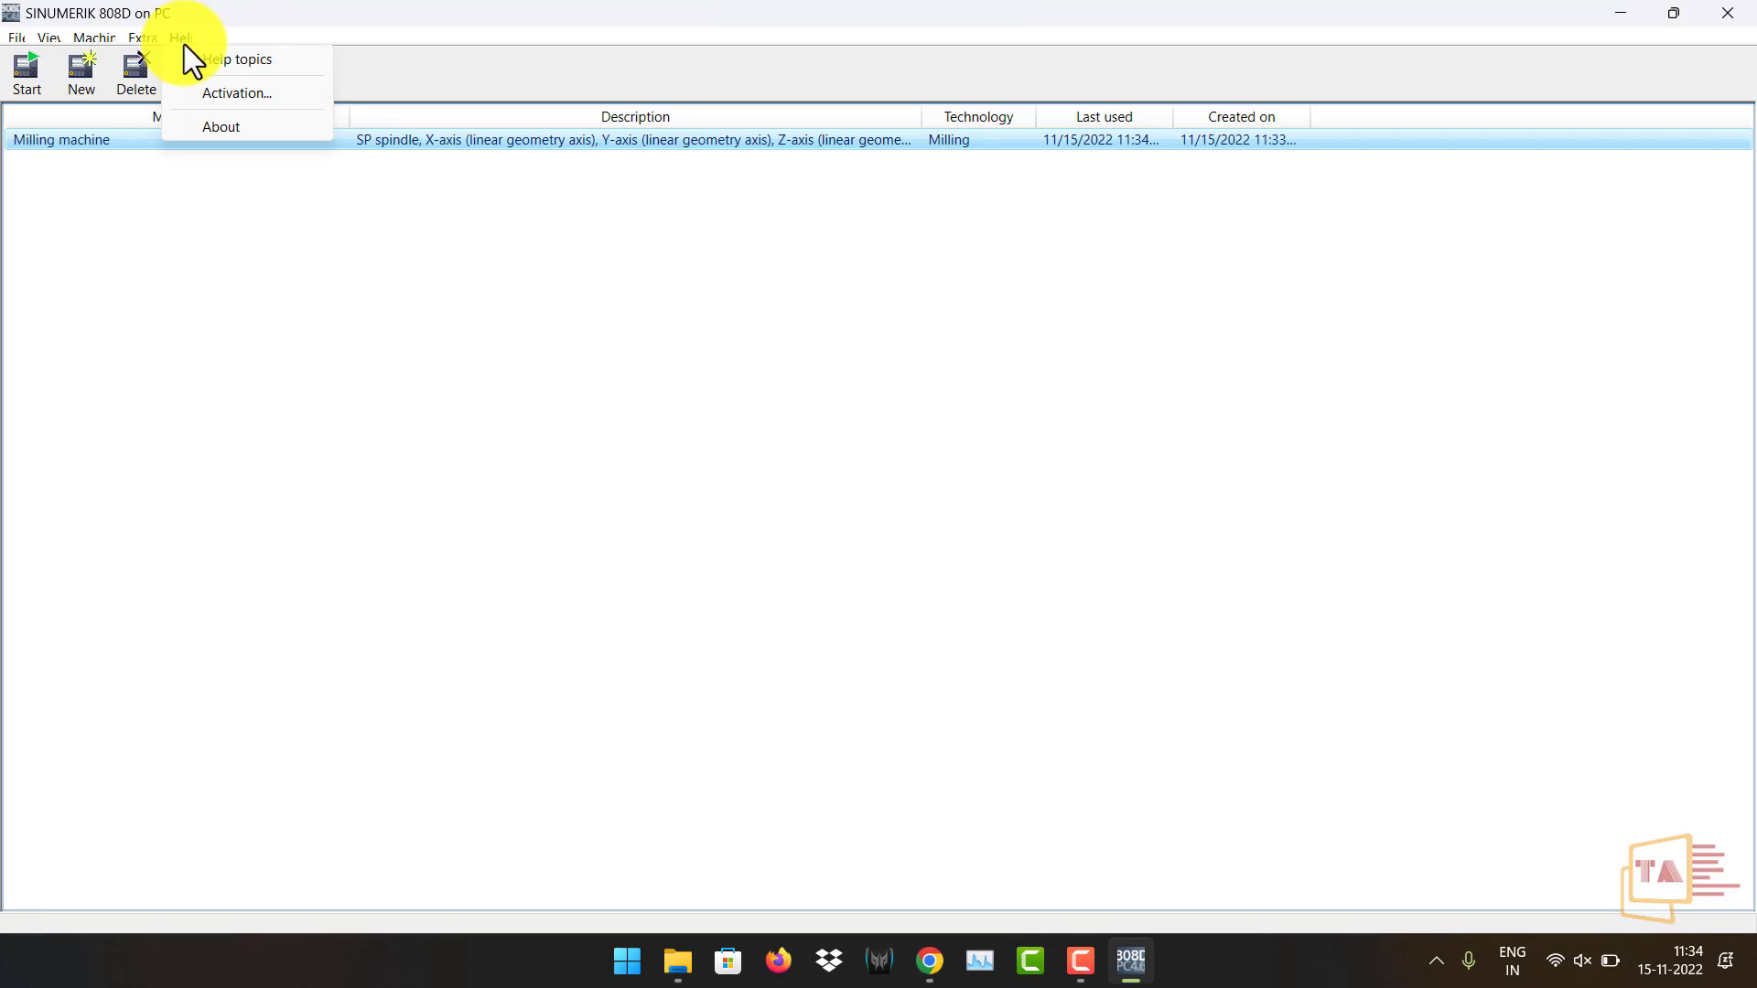
left_click(218, 84)
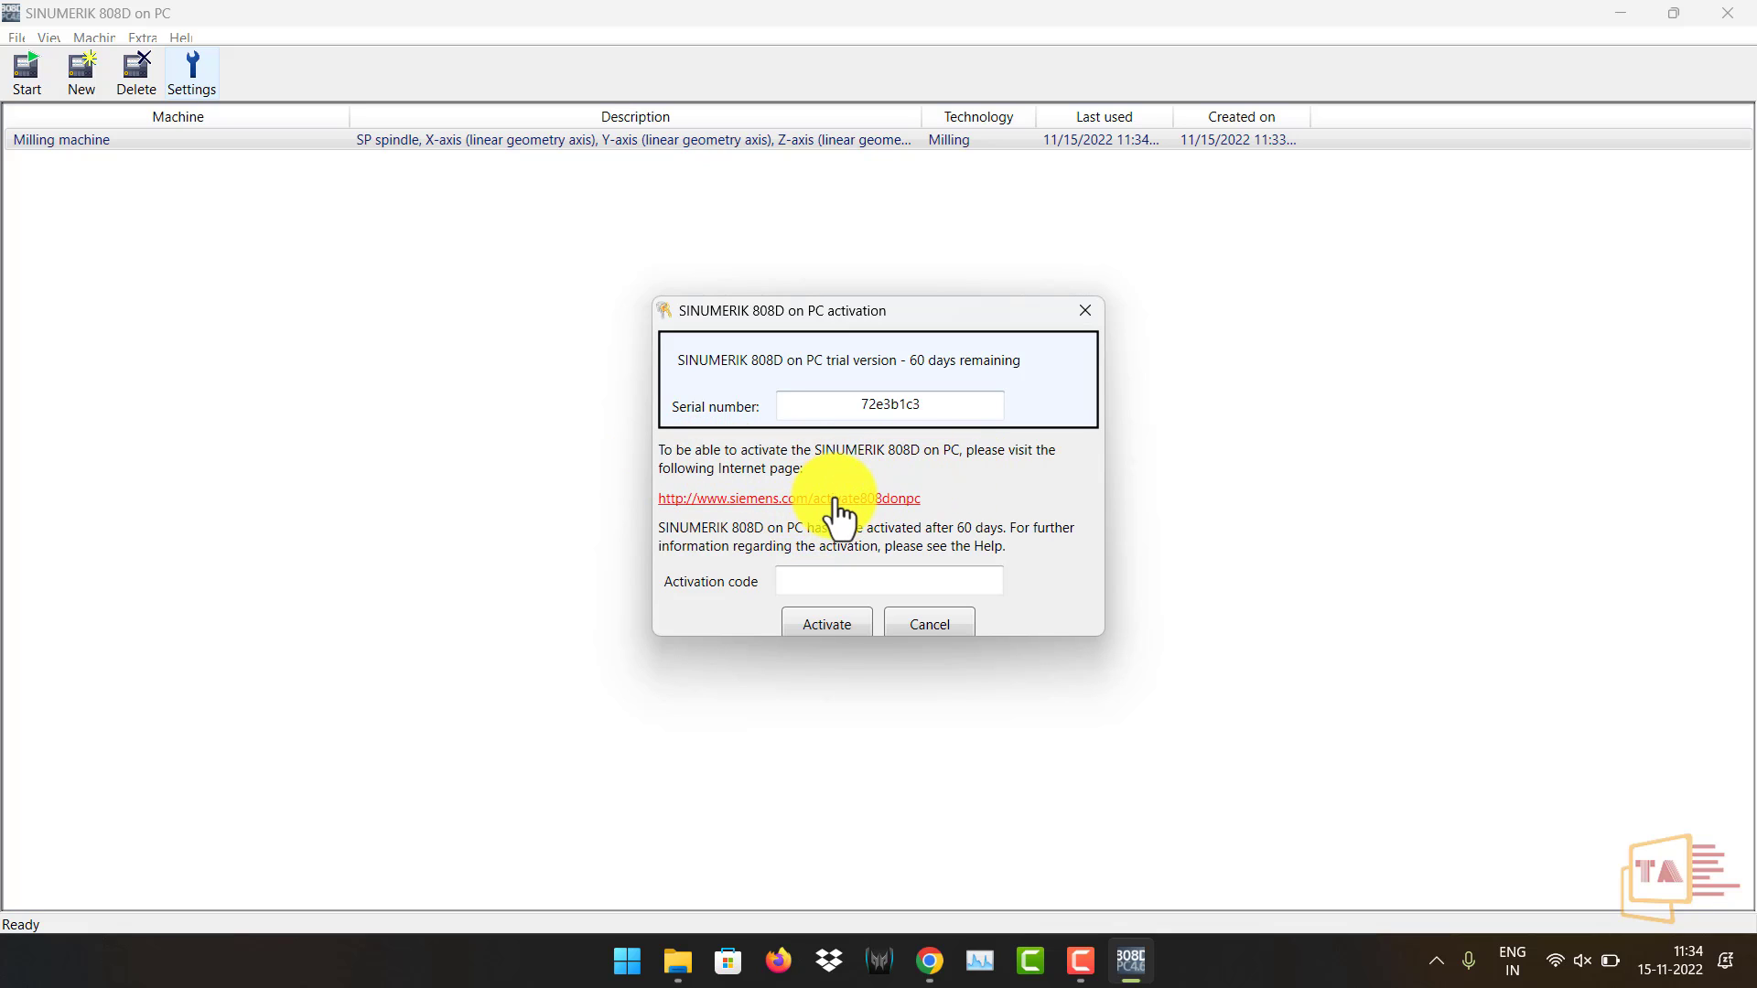
left_click_drag(929, 400, 863, 404)
key("ctrl+c")
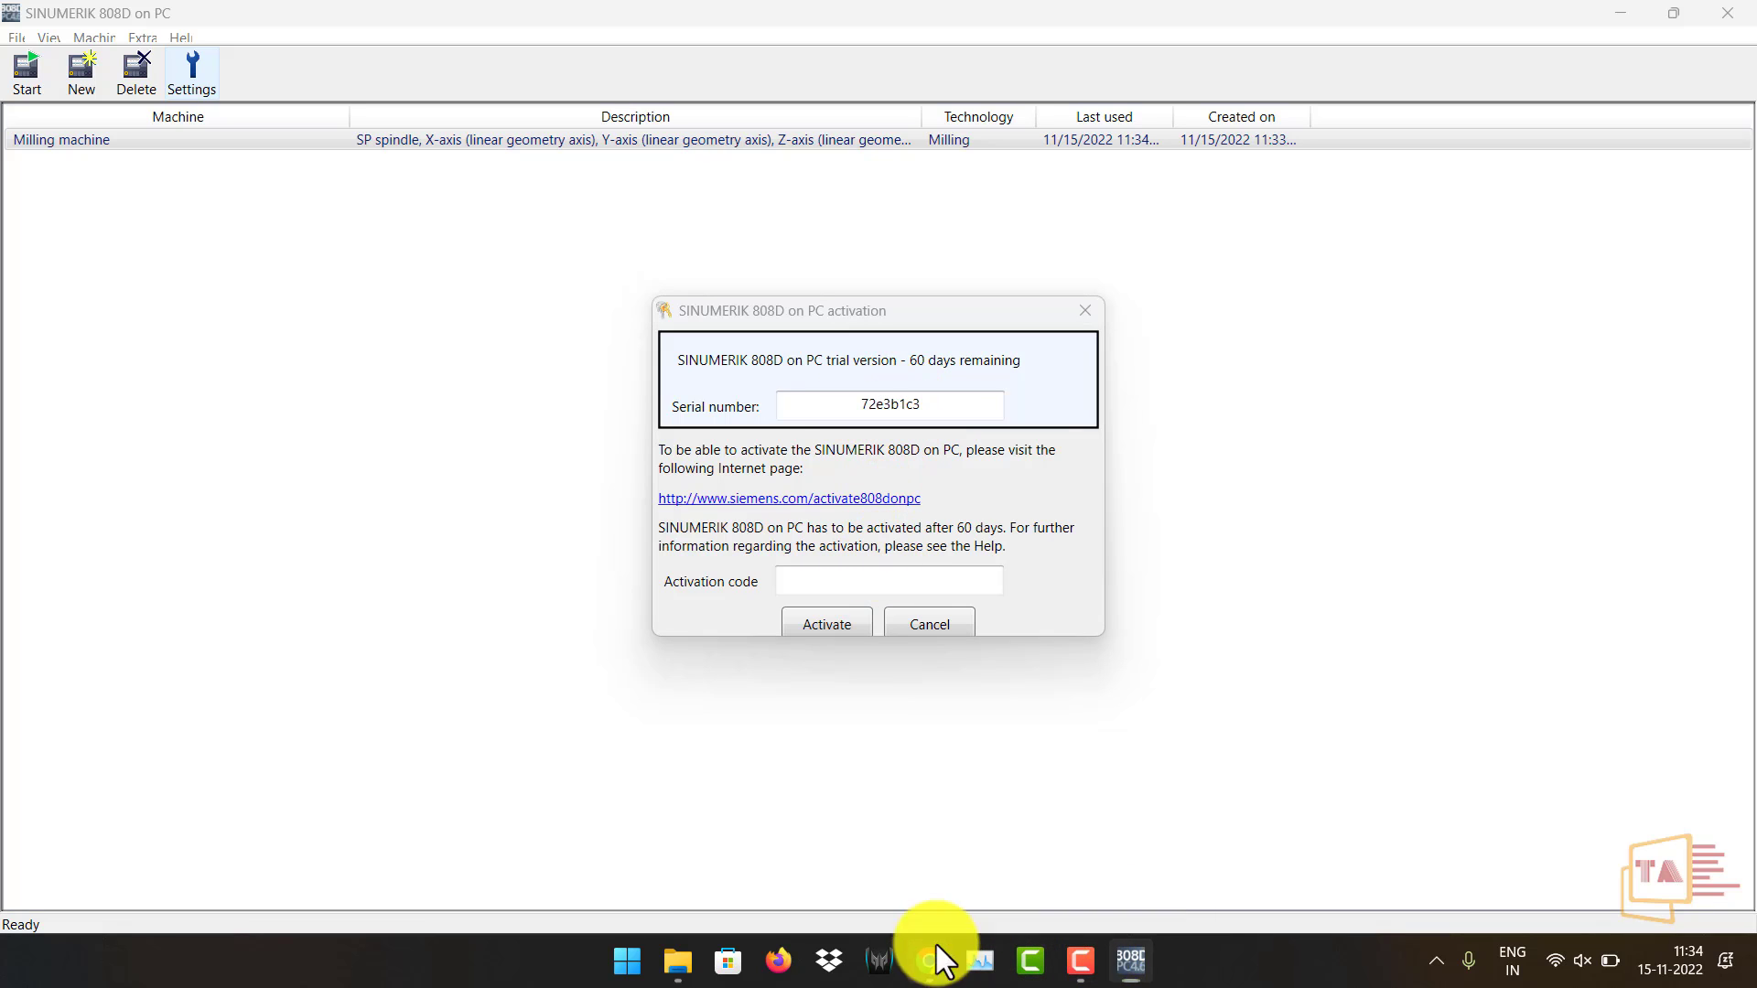
Switch to Chrome, submit the copied serial number as the product id on the Siemens cnc4you page, and copy the generated code.
mouse_move(934, 951)
left_click(1007, 823)
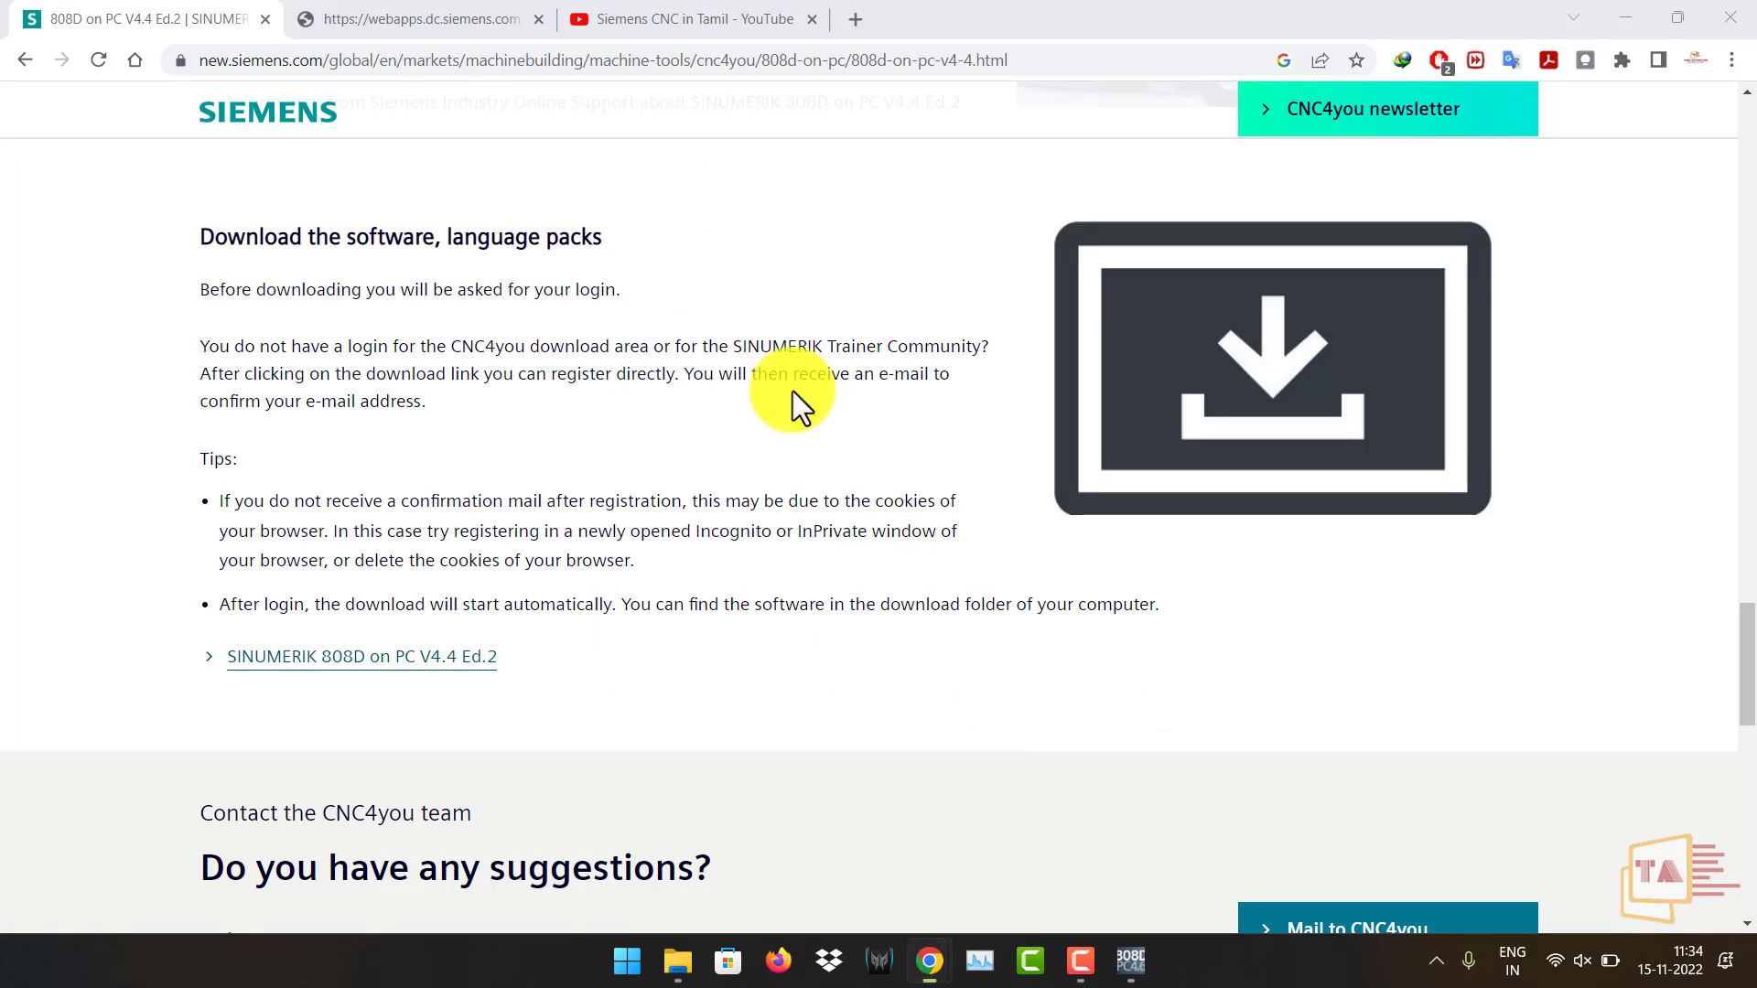
left_click(410, 19)
right_click(103, 234)
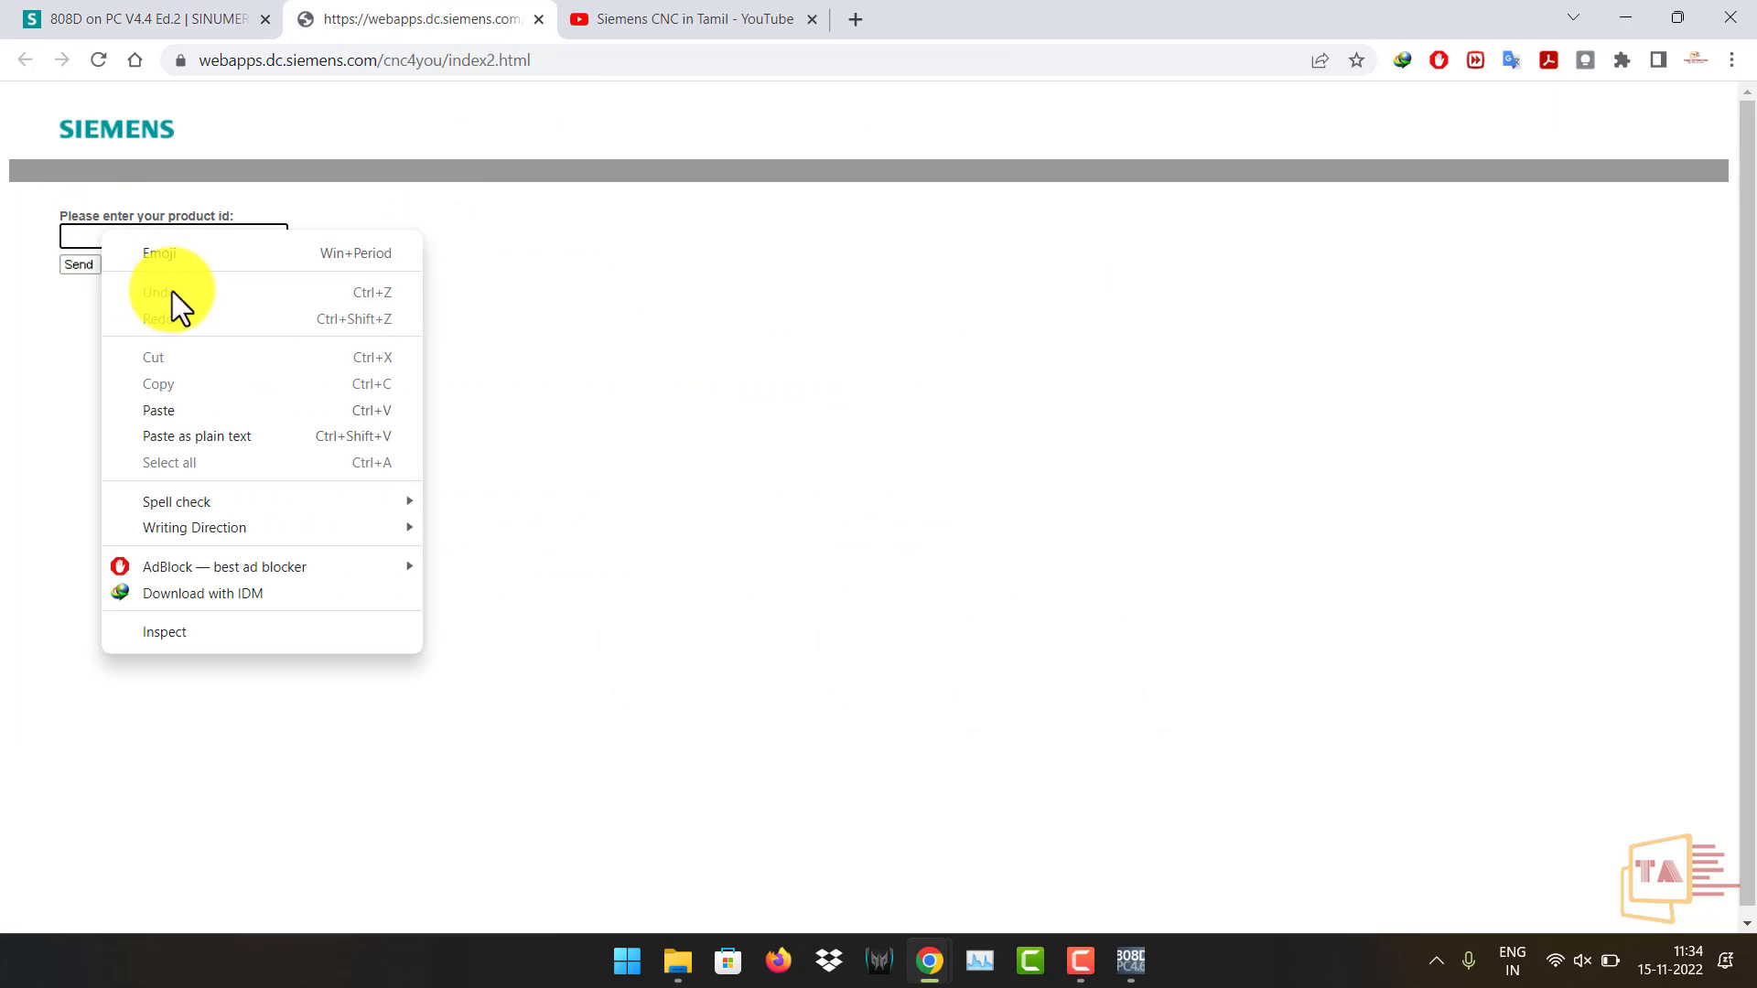
left_click(207, 426)
left_click(85, 265)
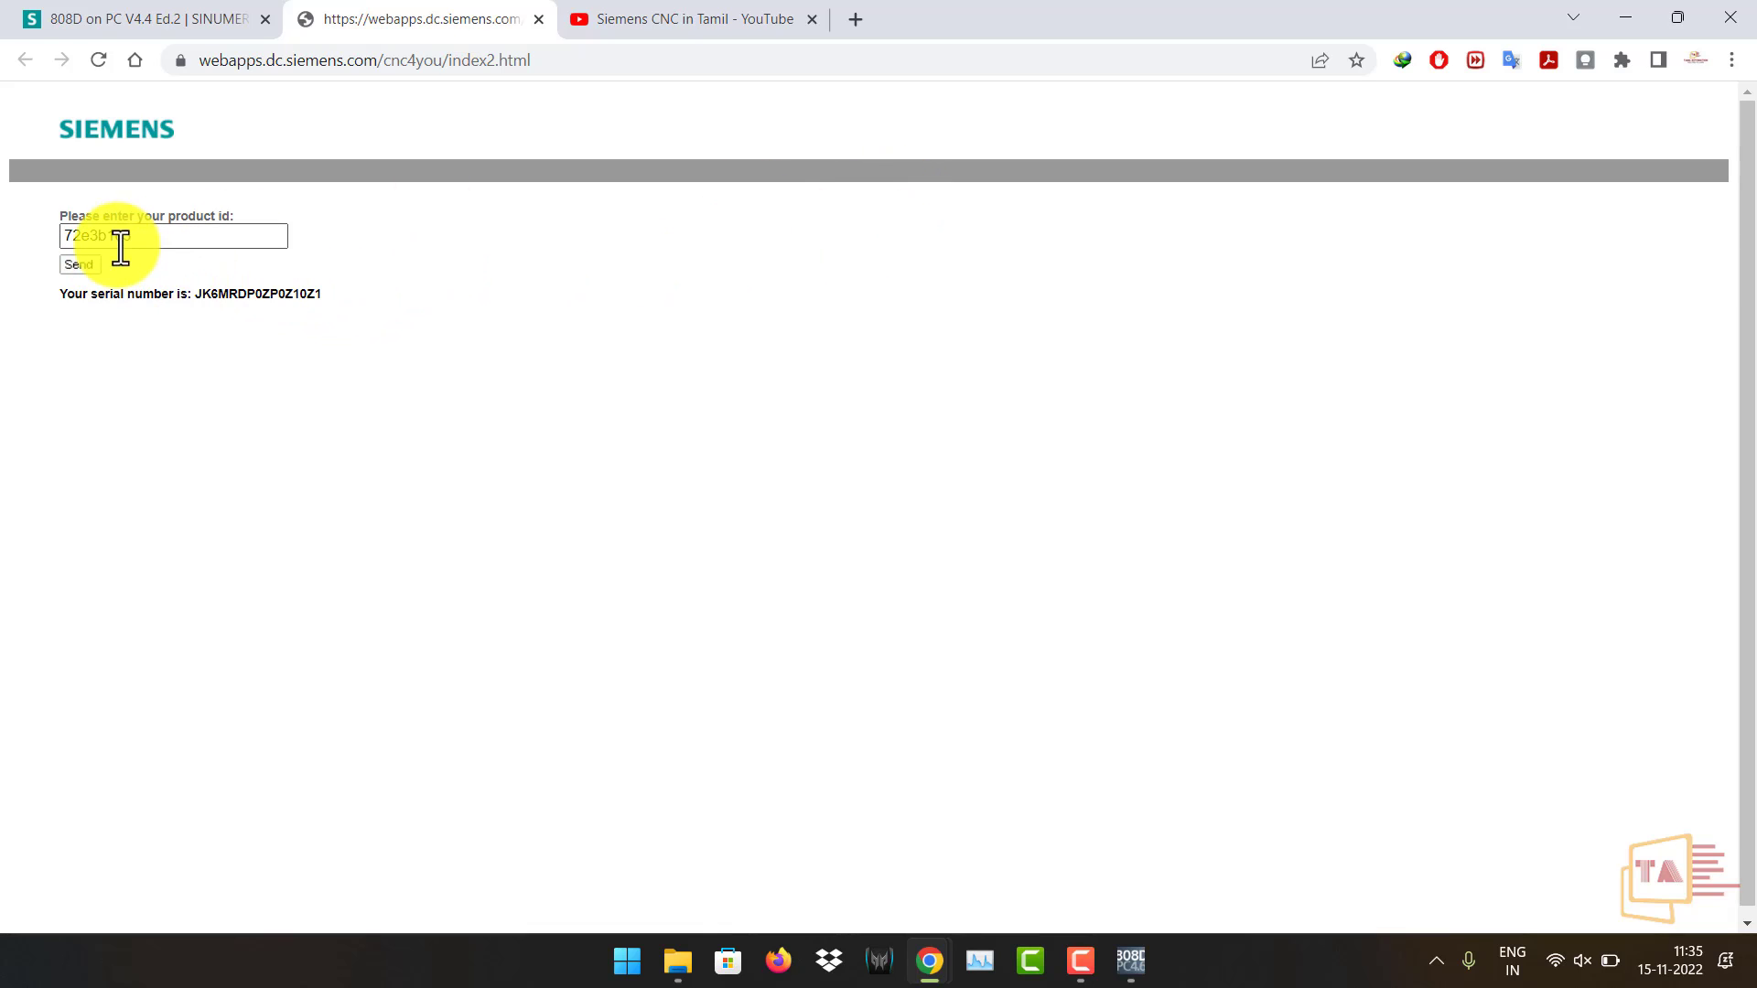
left_click_drag(194, 295, 278, 303)
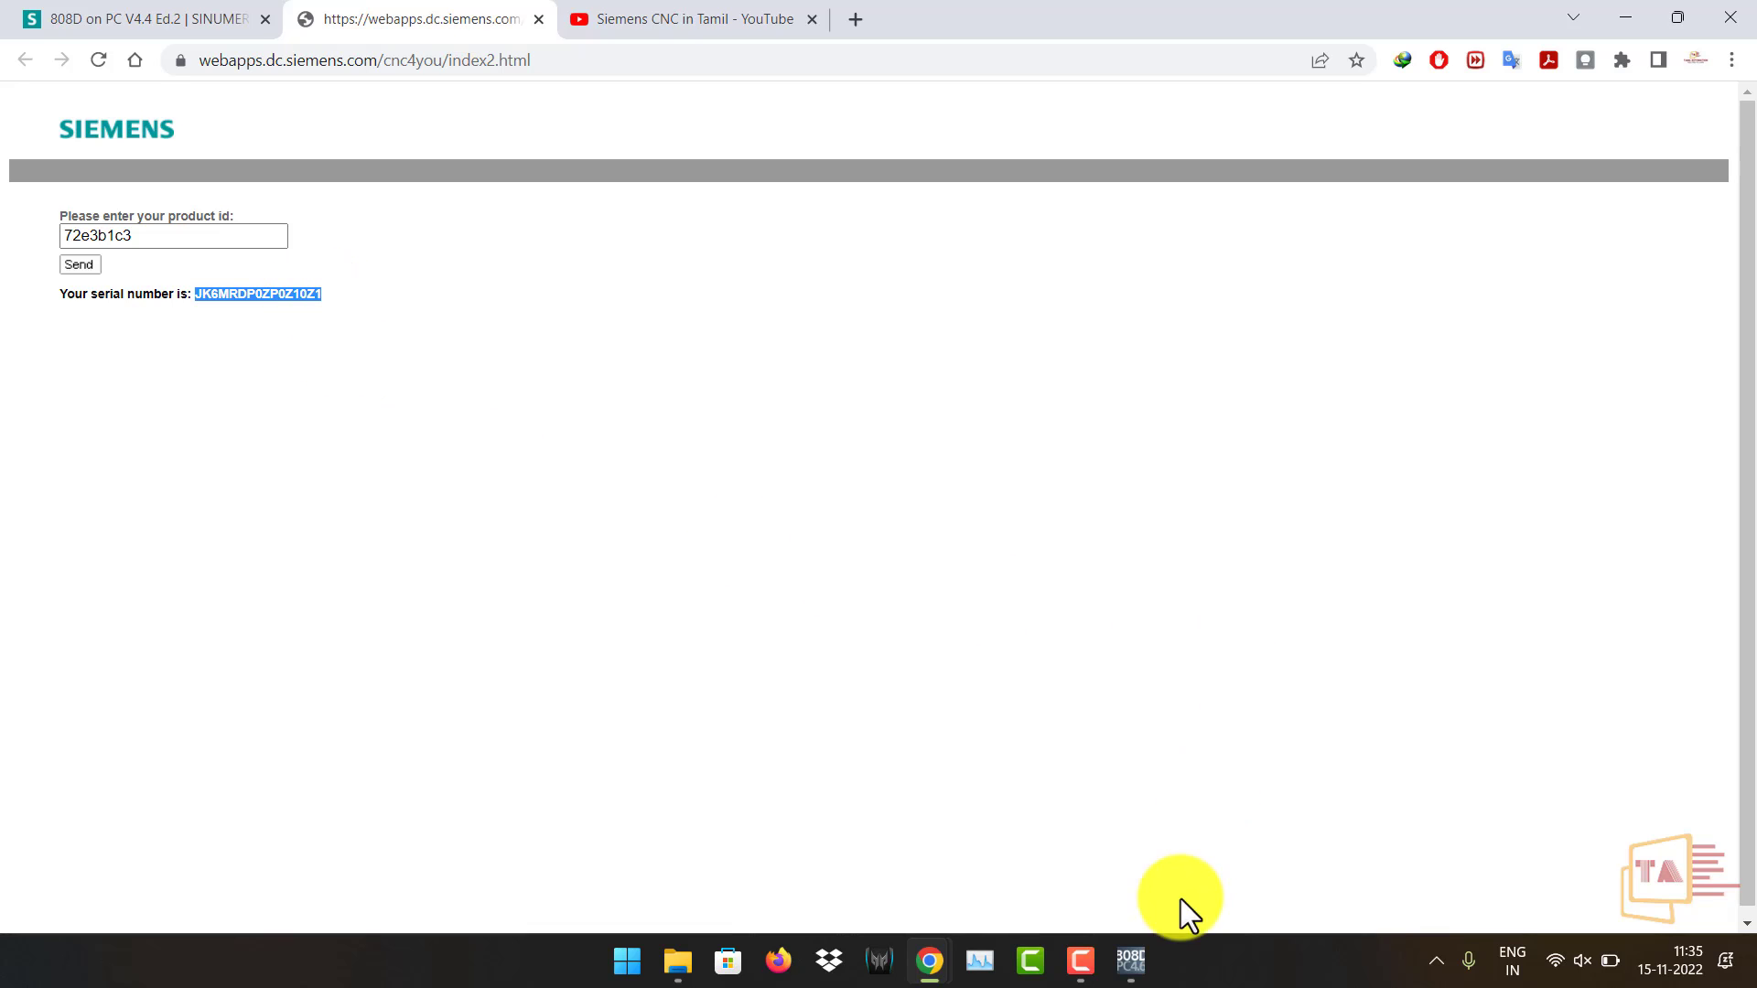
Switch back to SINUMERIK 808D on PC, paste the generated code as the activation code and activate the software.
left_click(1132, 948)
left_click(882, 583)
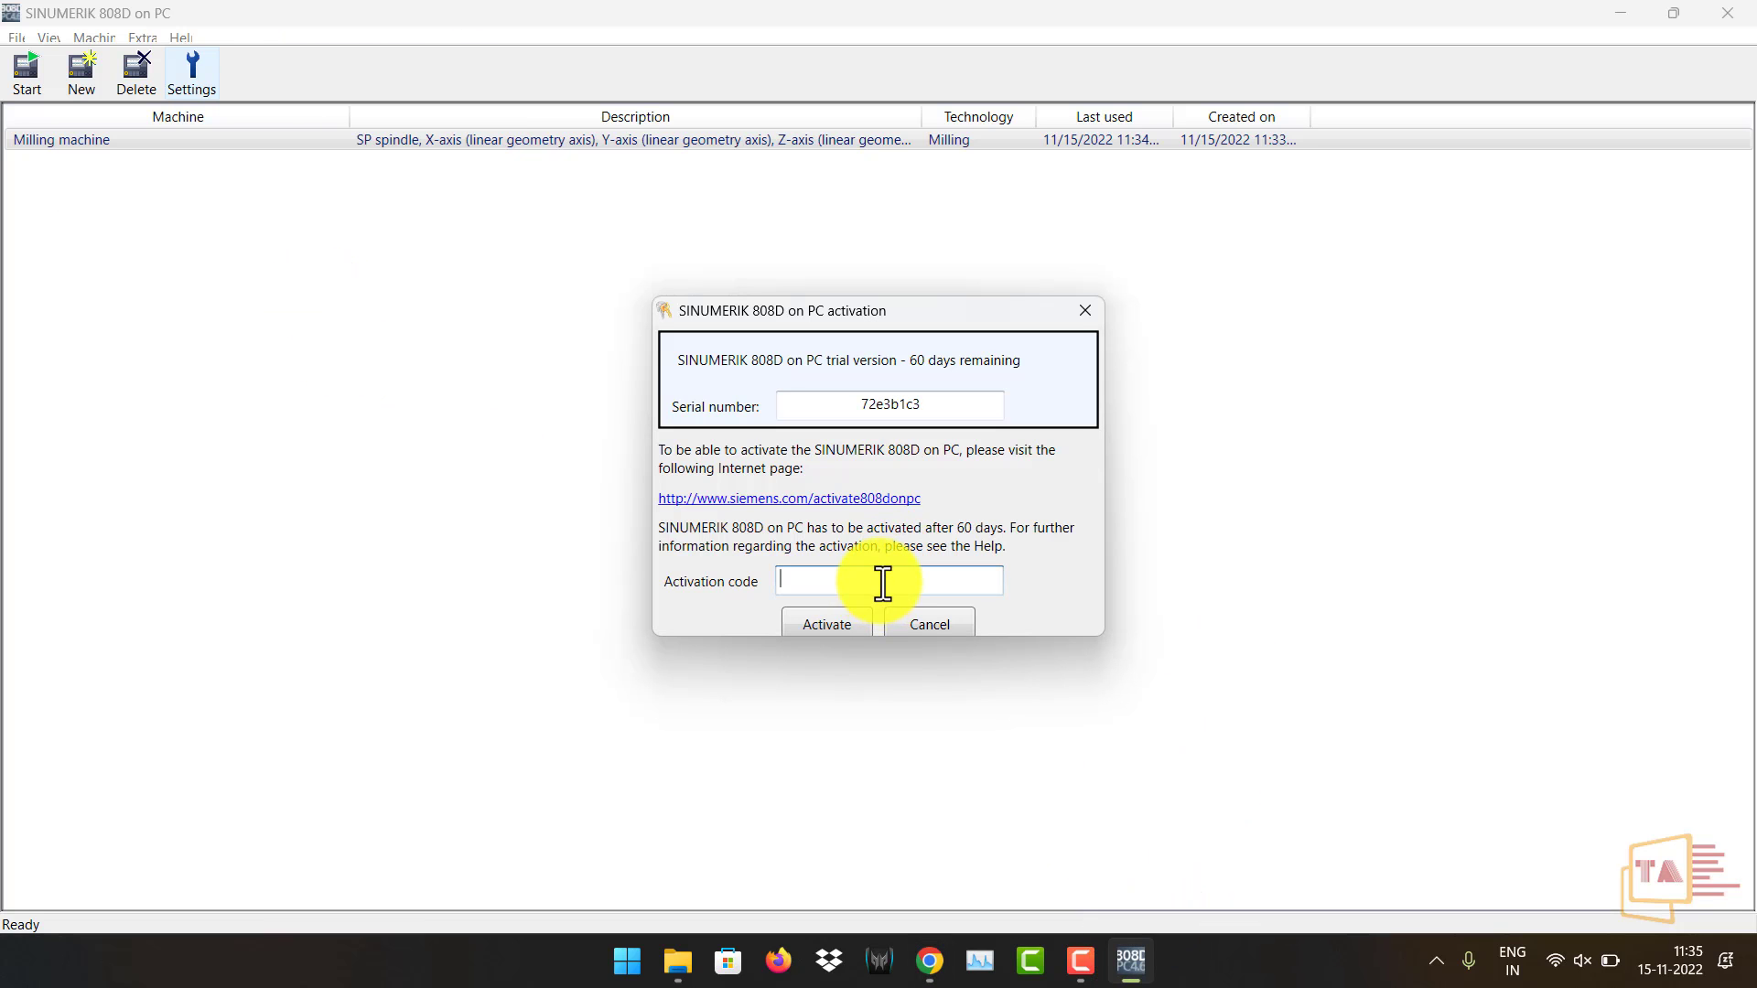
key("ctrl+v")
left_click(845, 623)
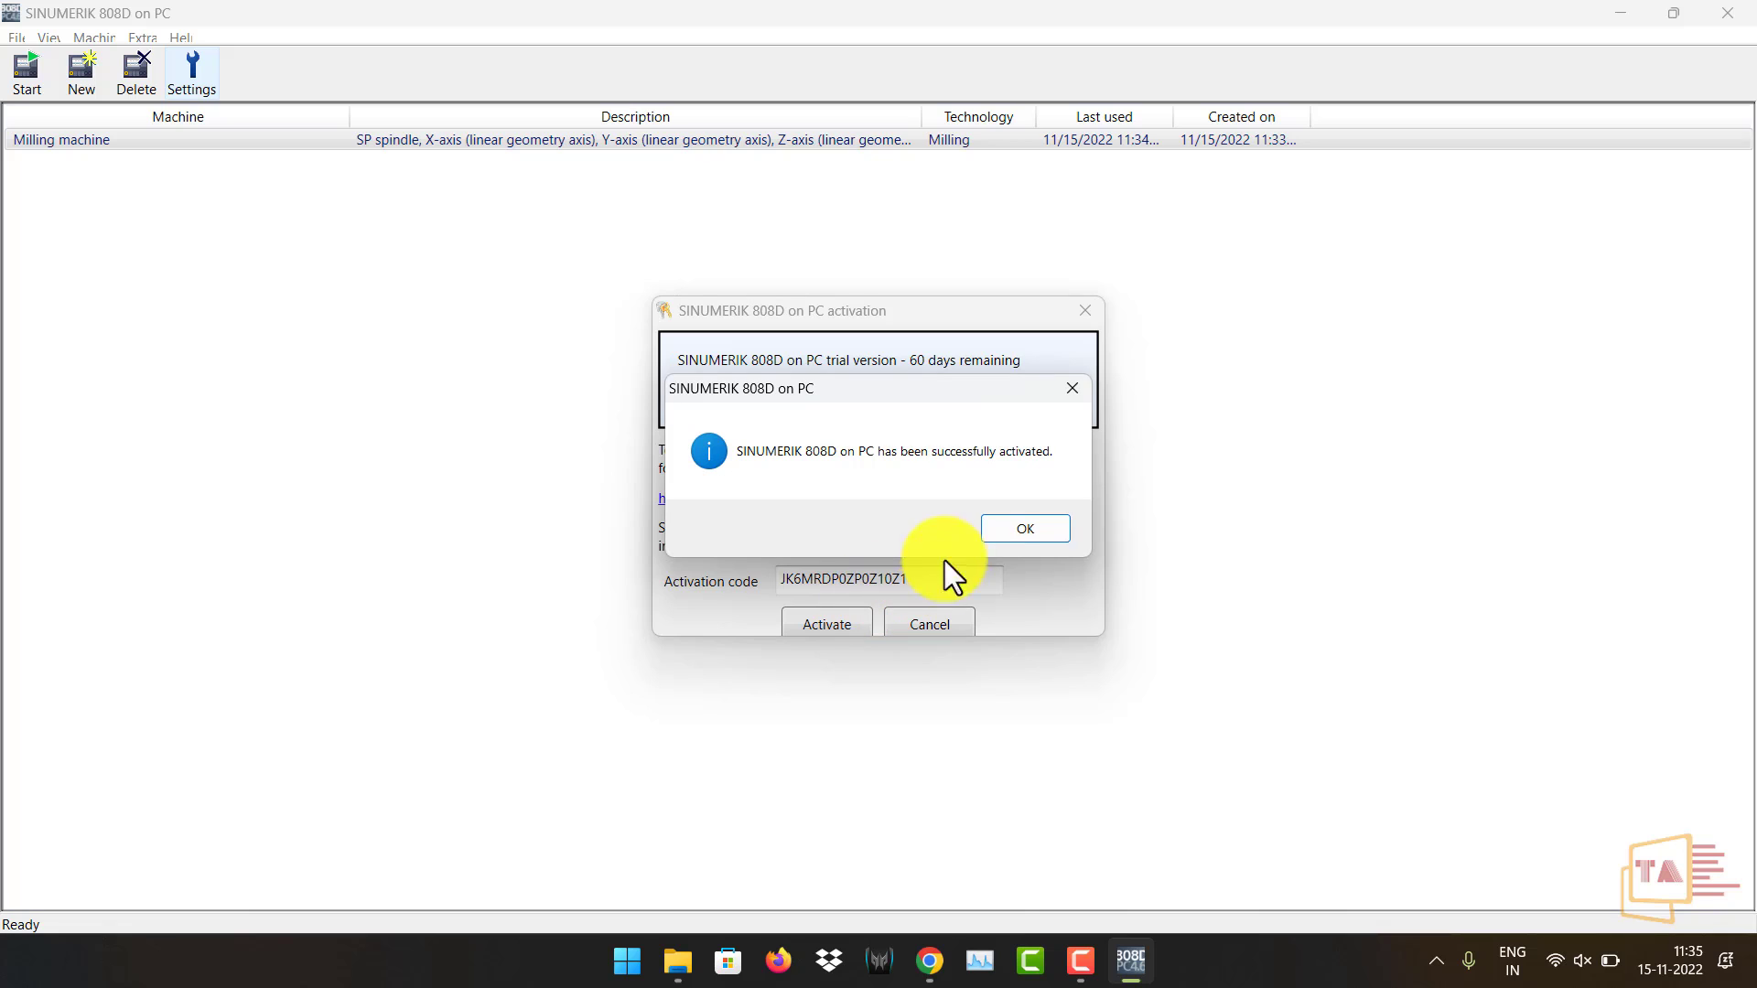
left_click_drag(878, 386, 803, 165)
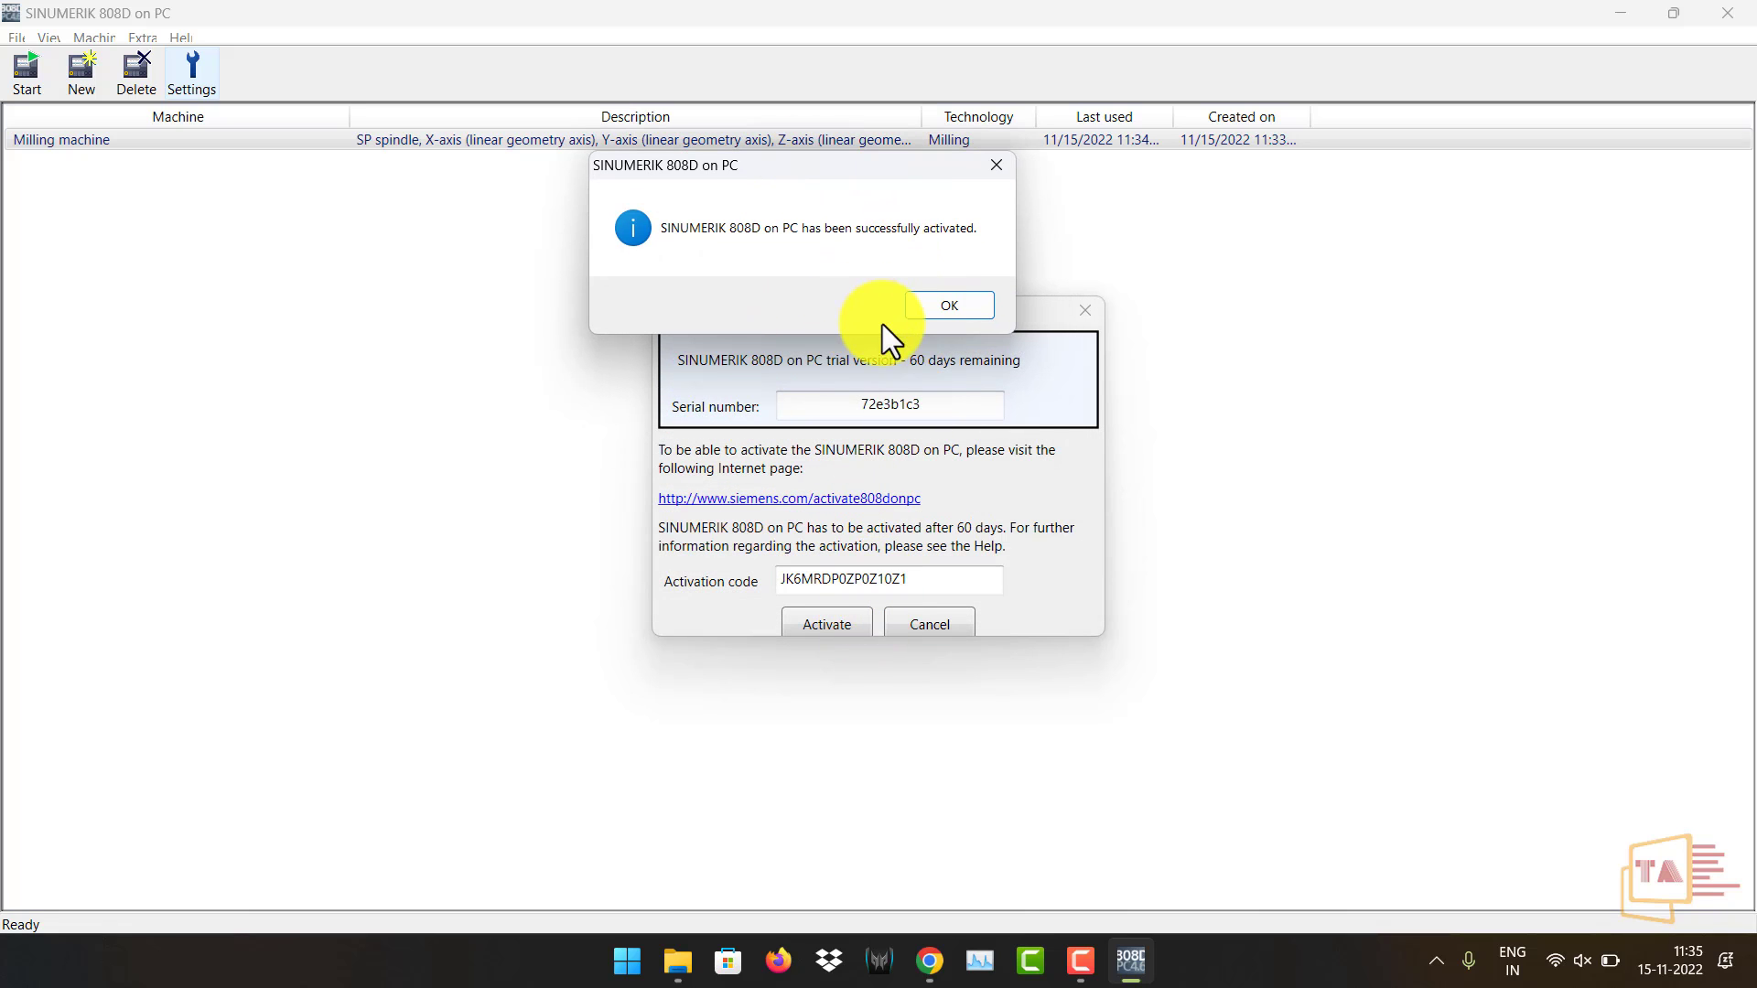
left_click(942, 309)
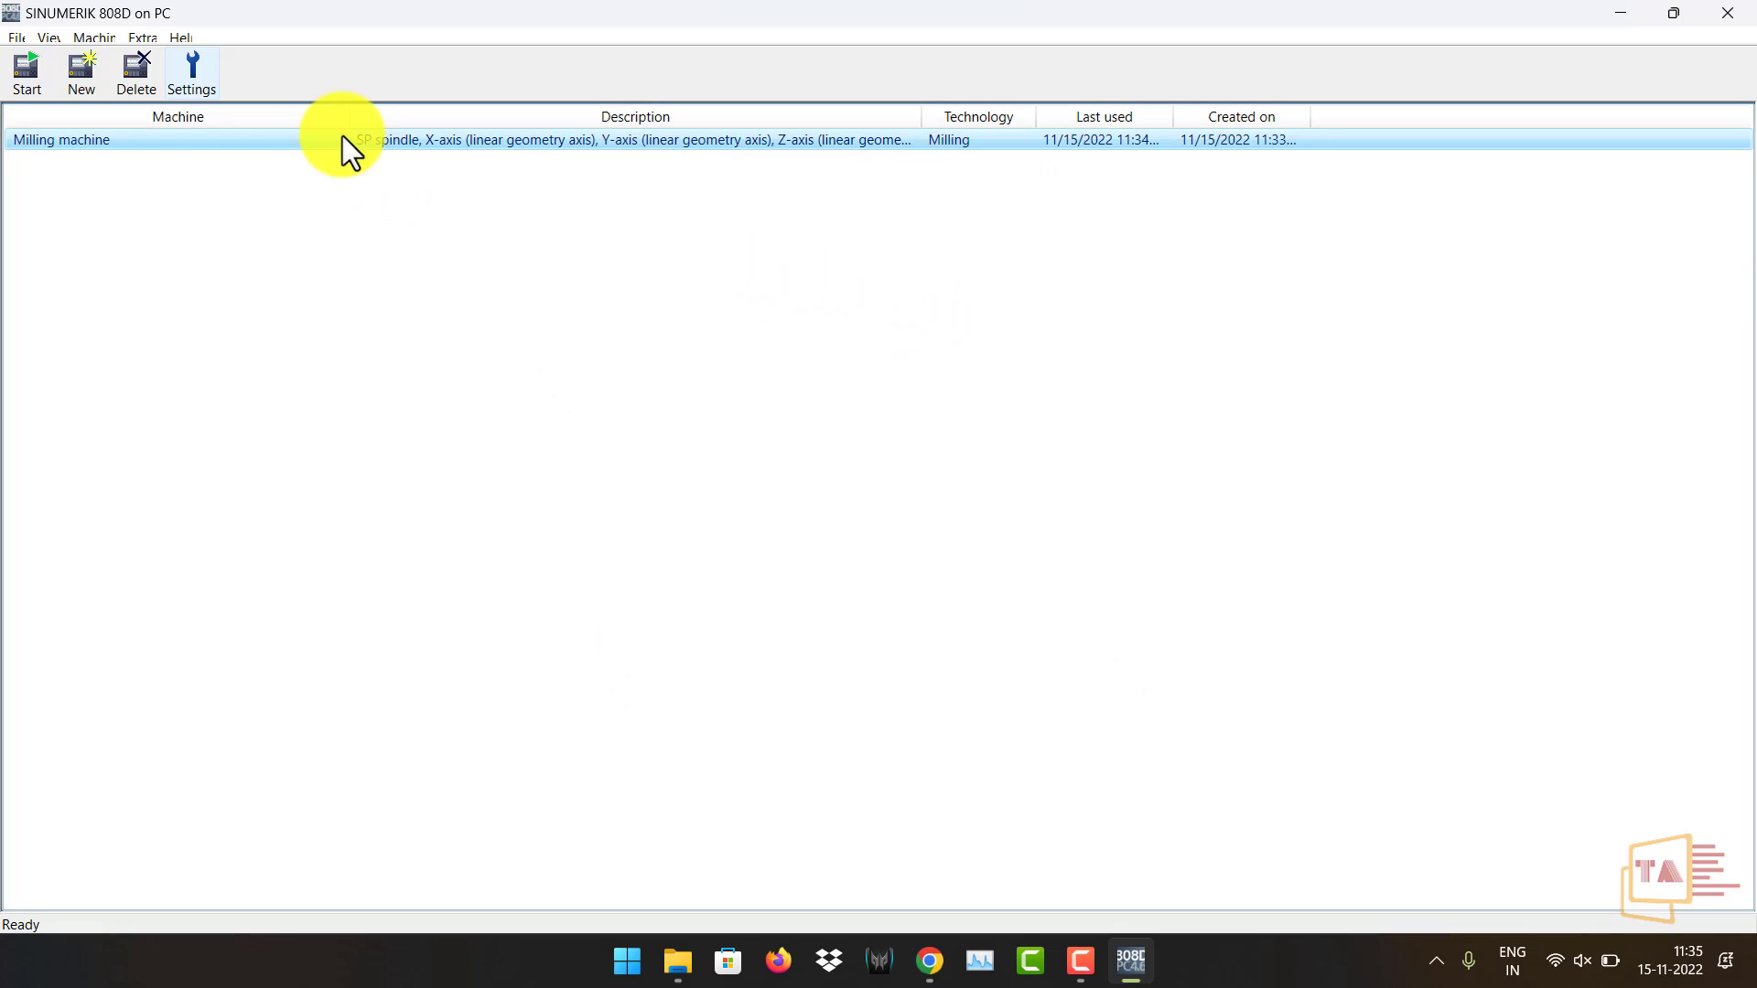
Check the program's version information and the milling machine's general settings, closing both without changes.
left_click(188, 37)
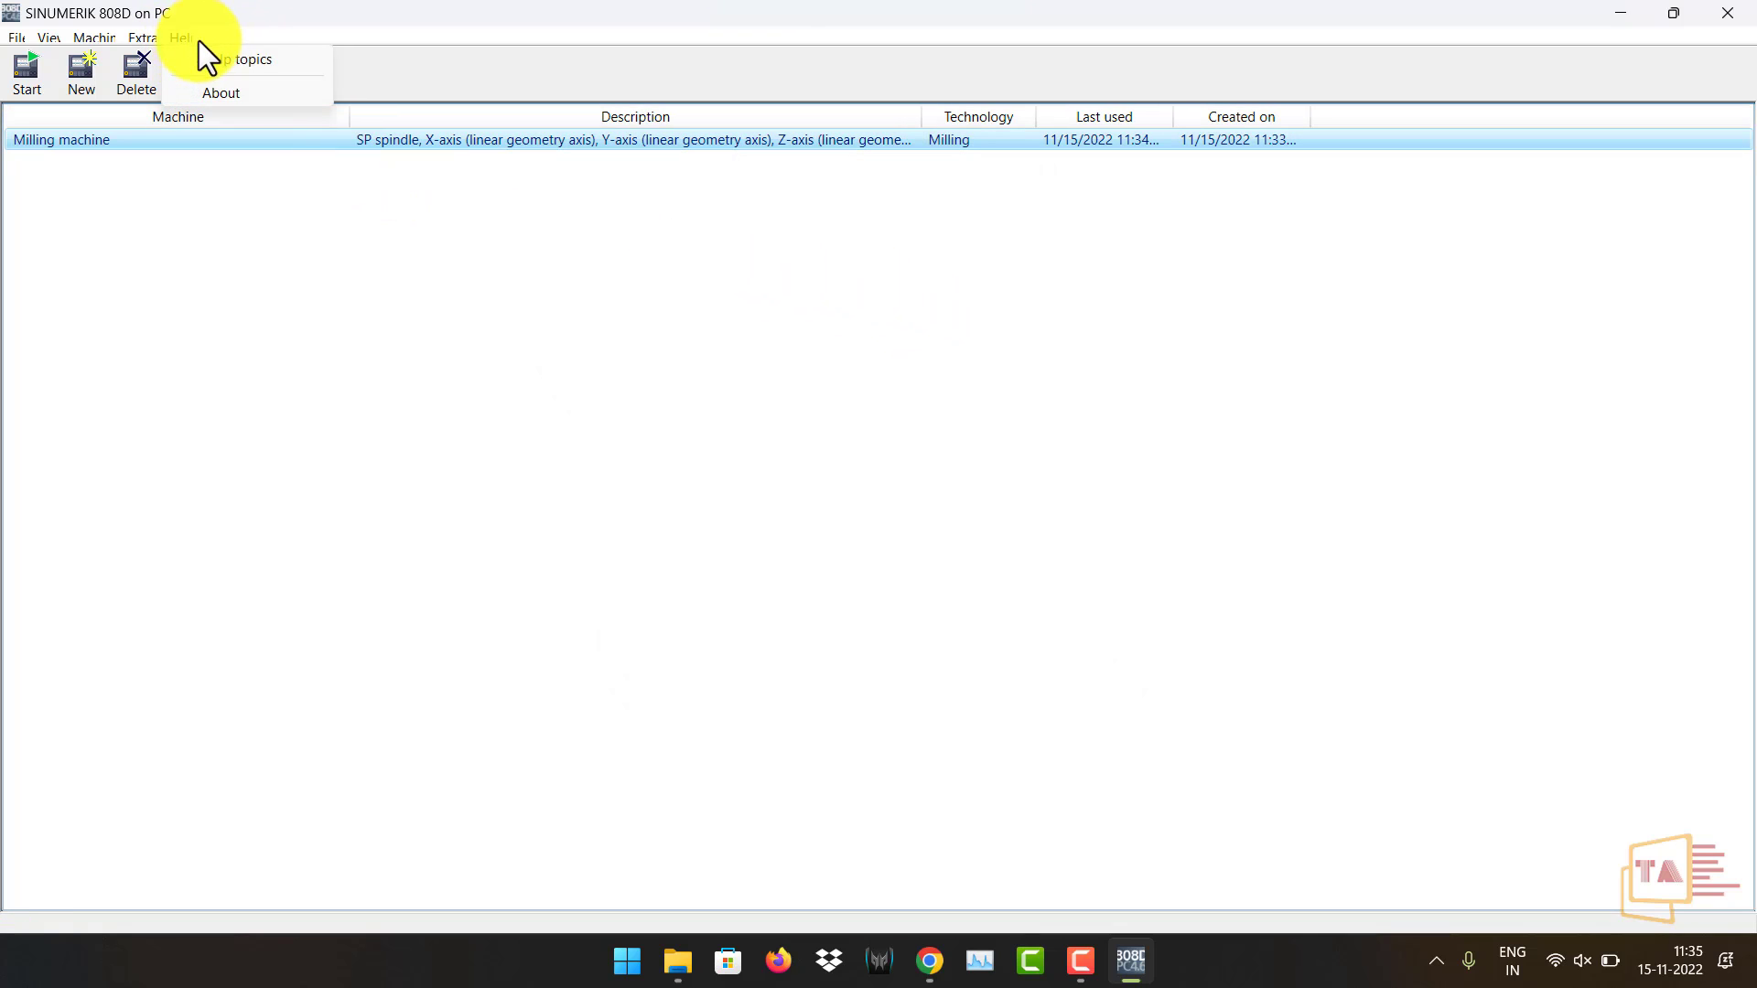
left_click(232, 92)
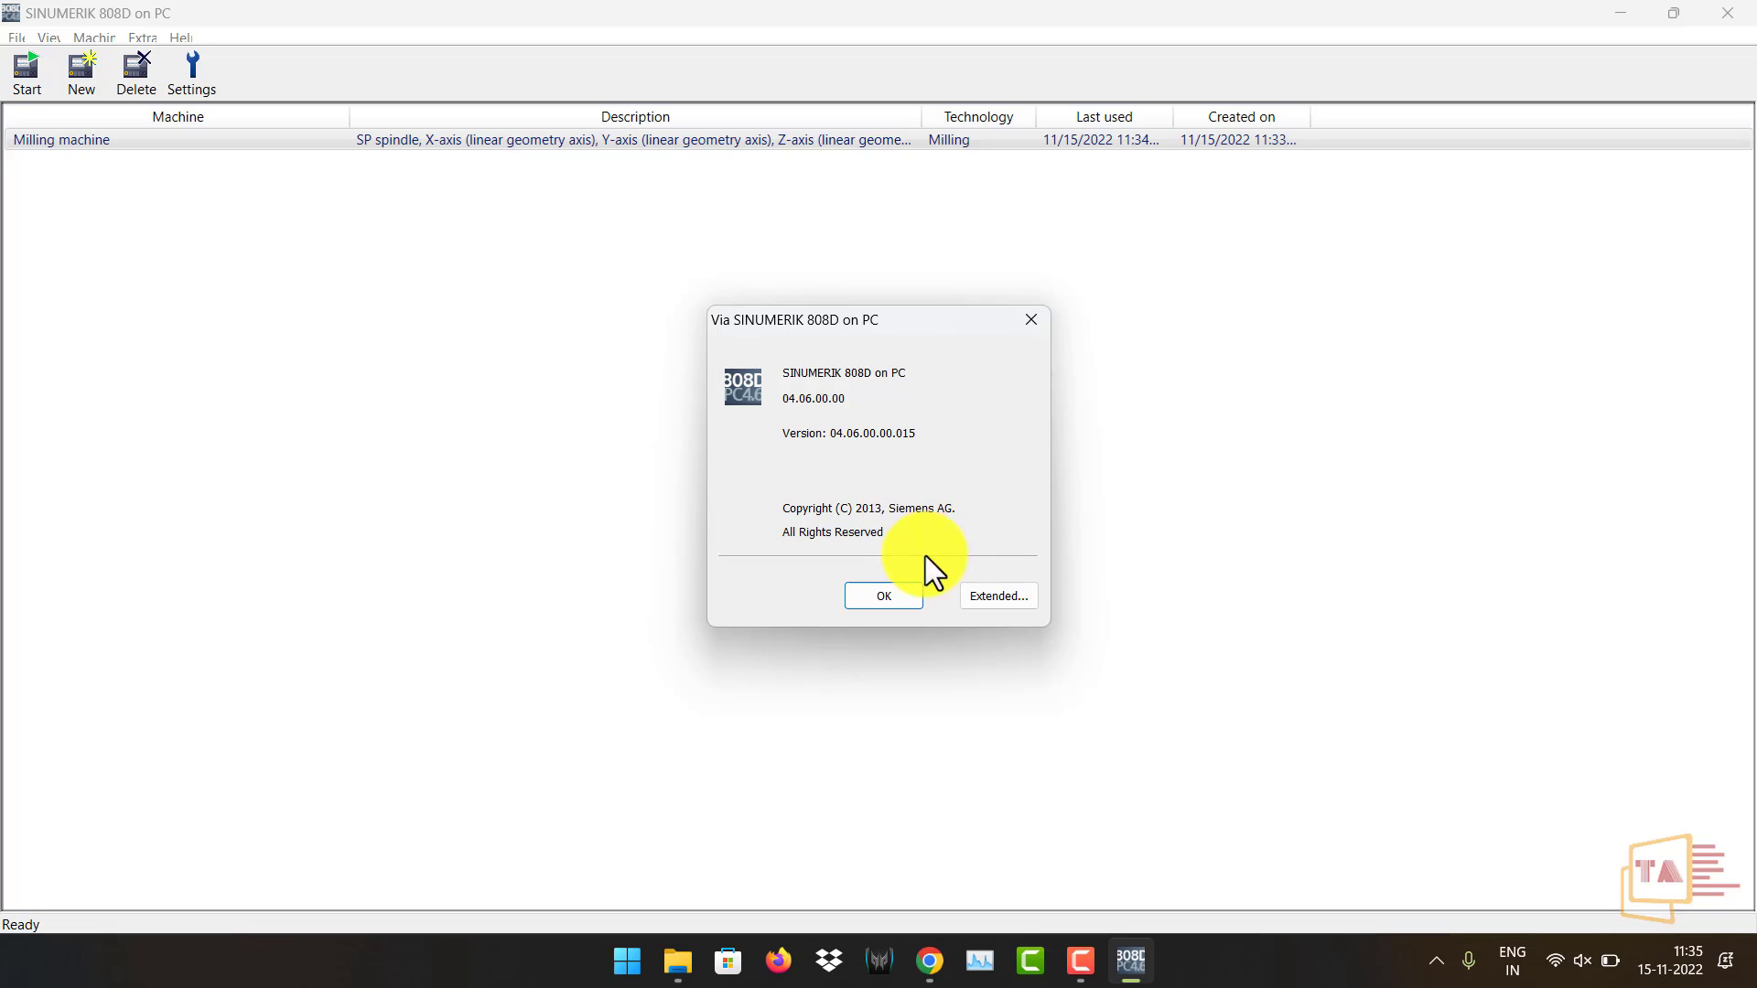
left_click(886, 596)
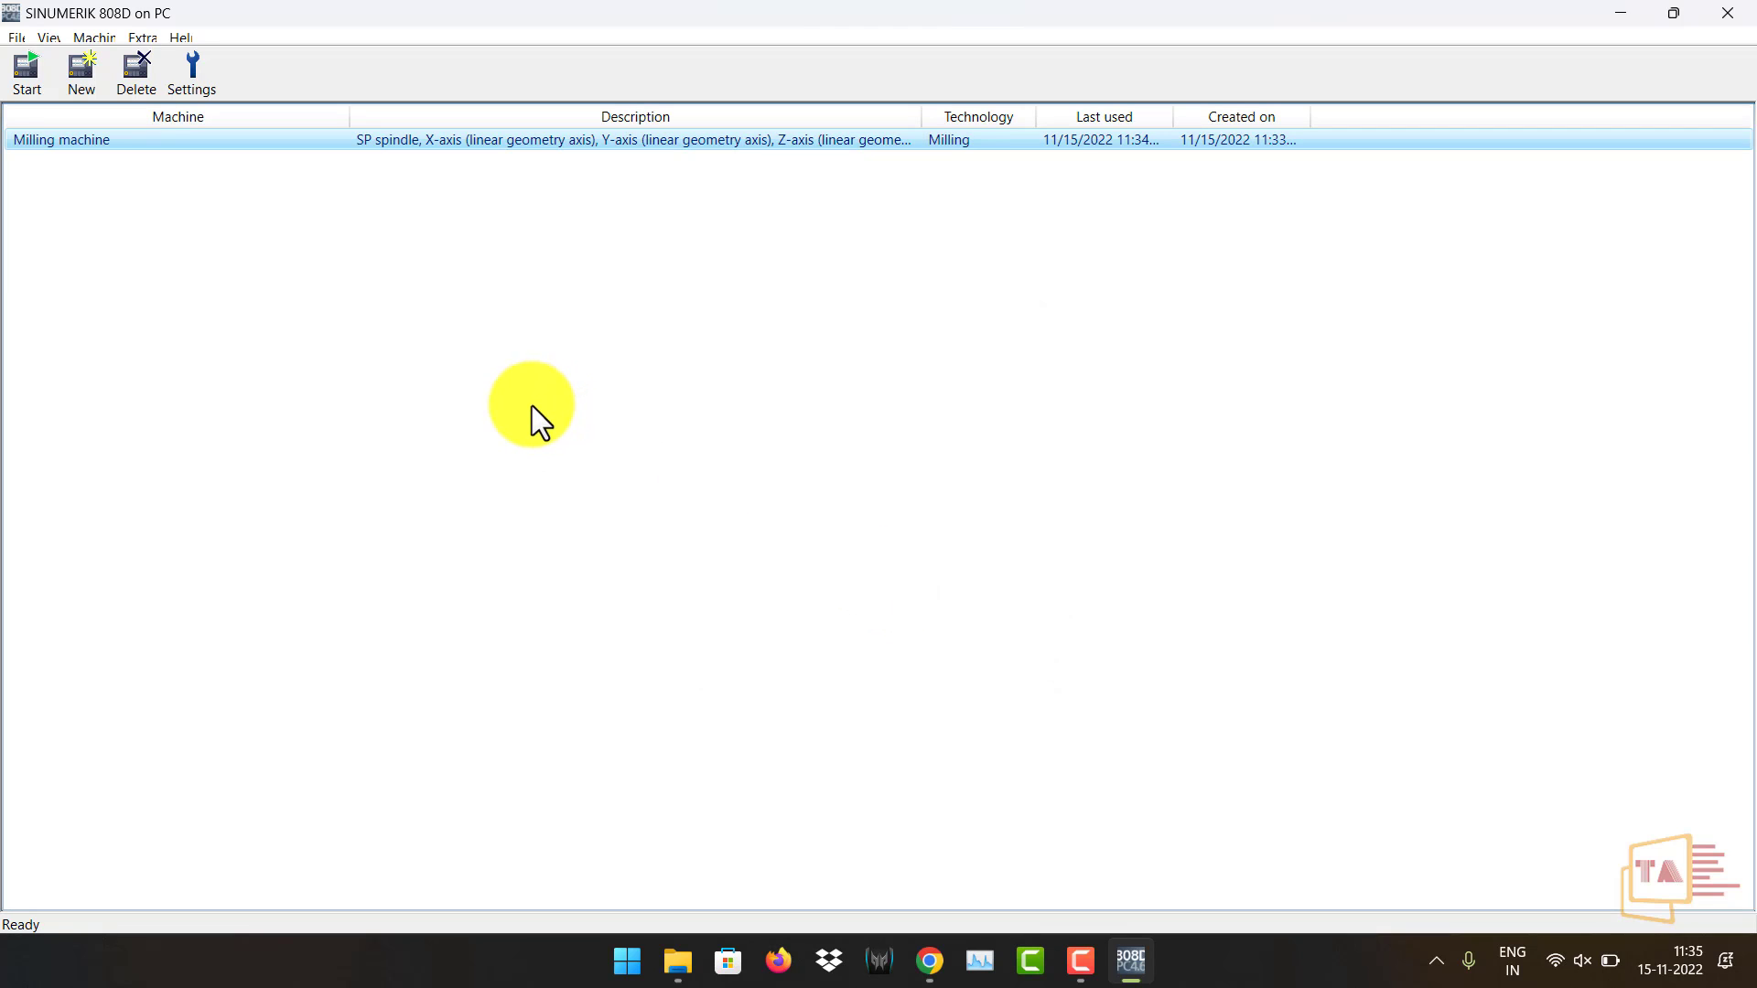
left_click(206, 90)
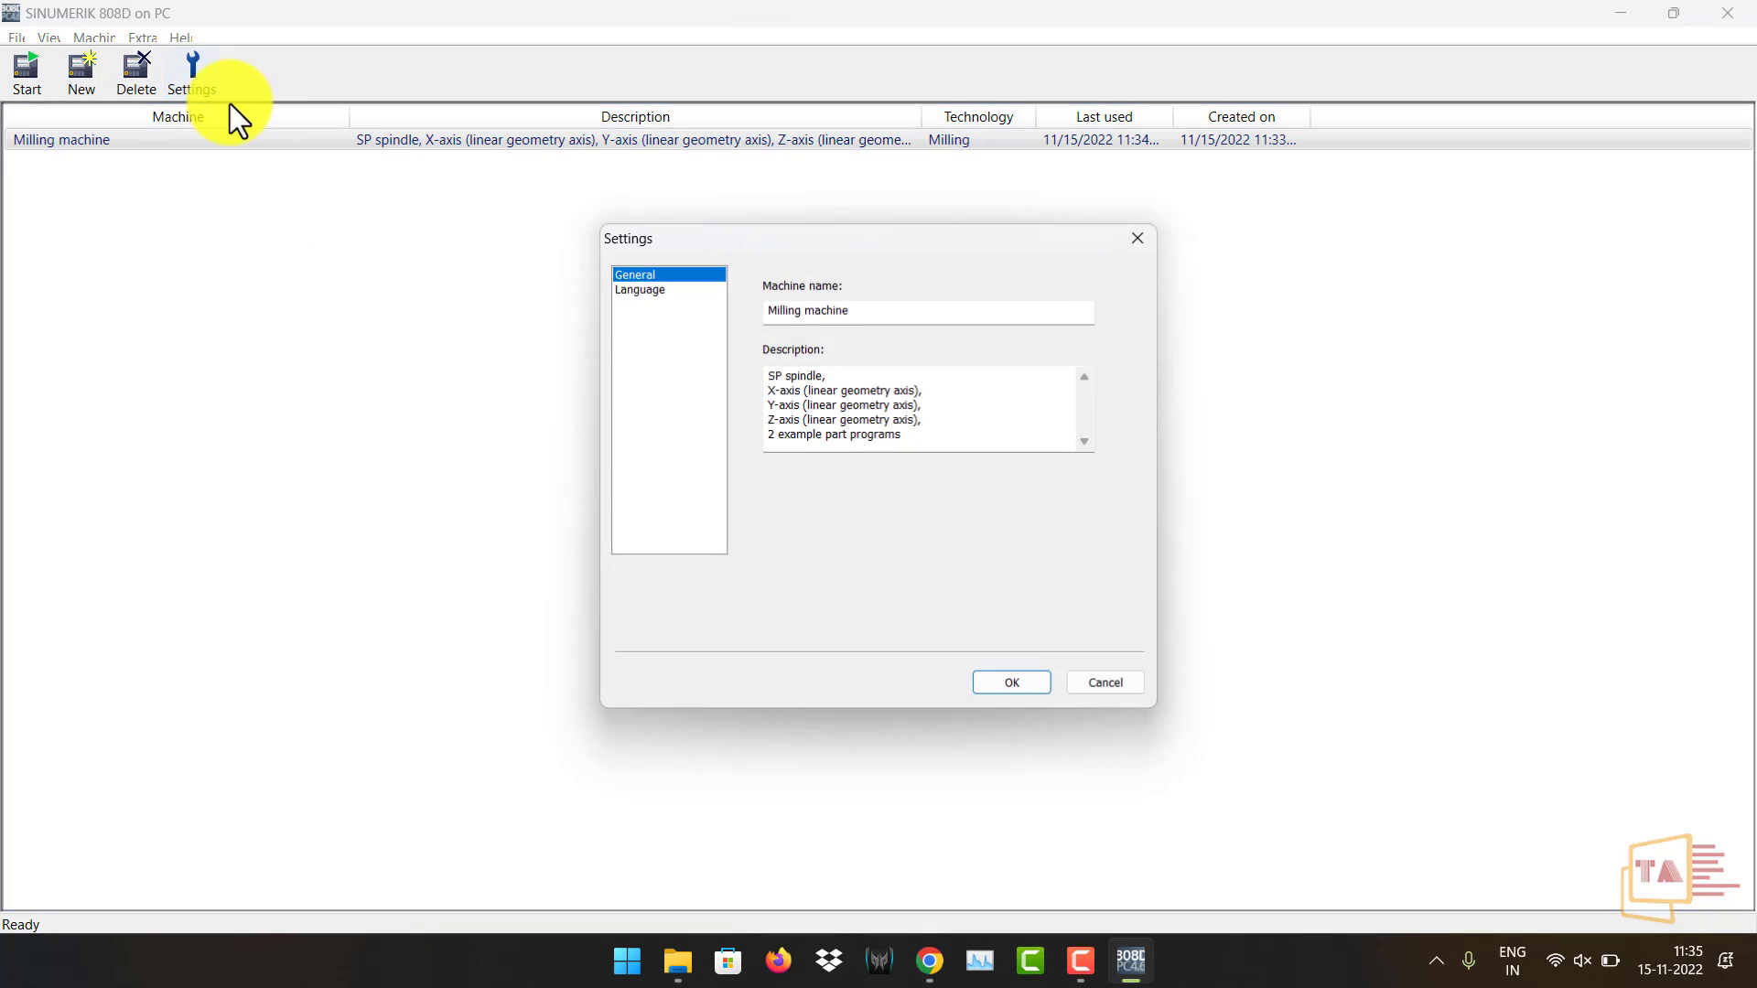
left_click(1138, 237)
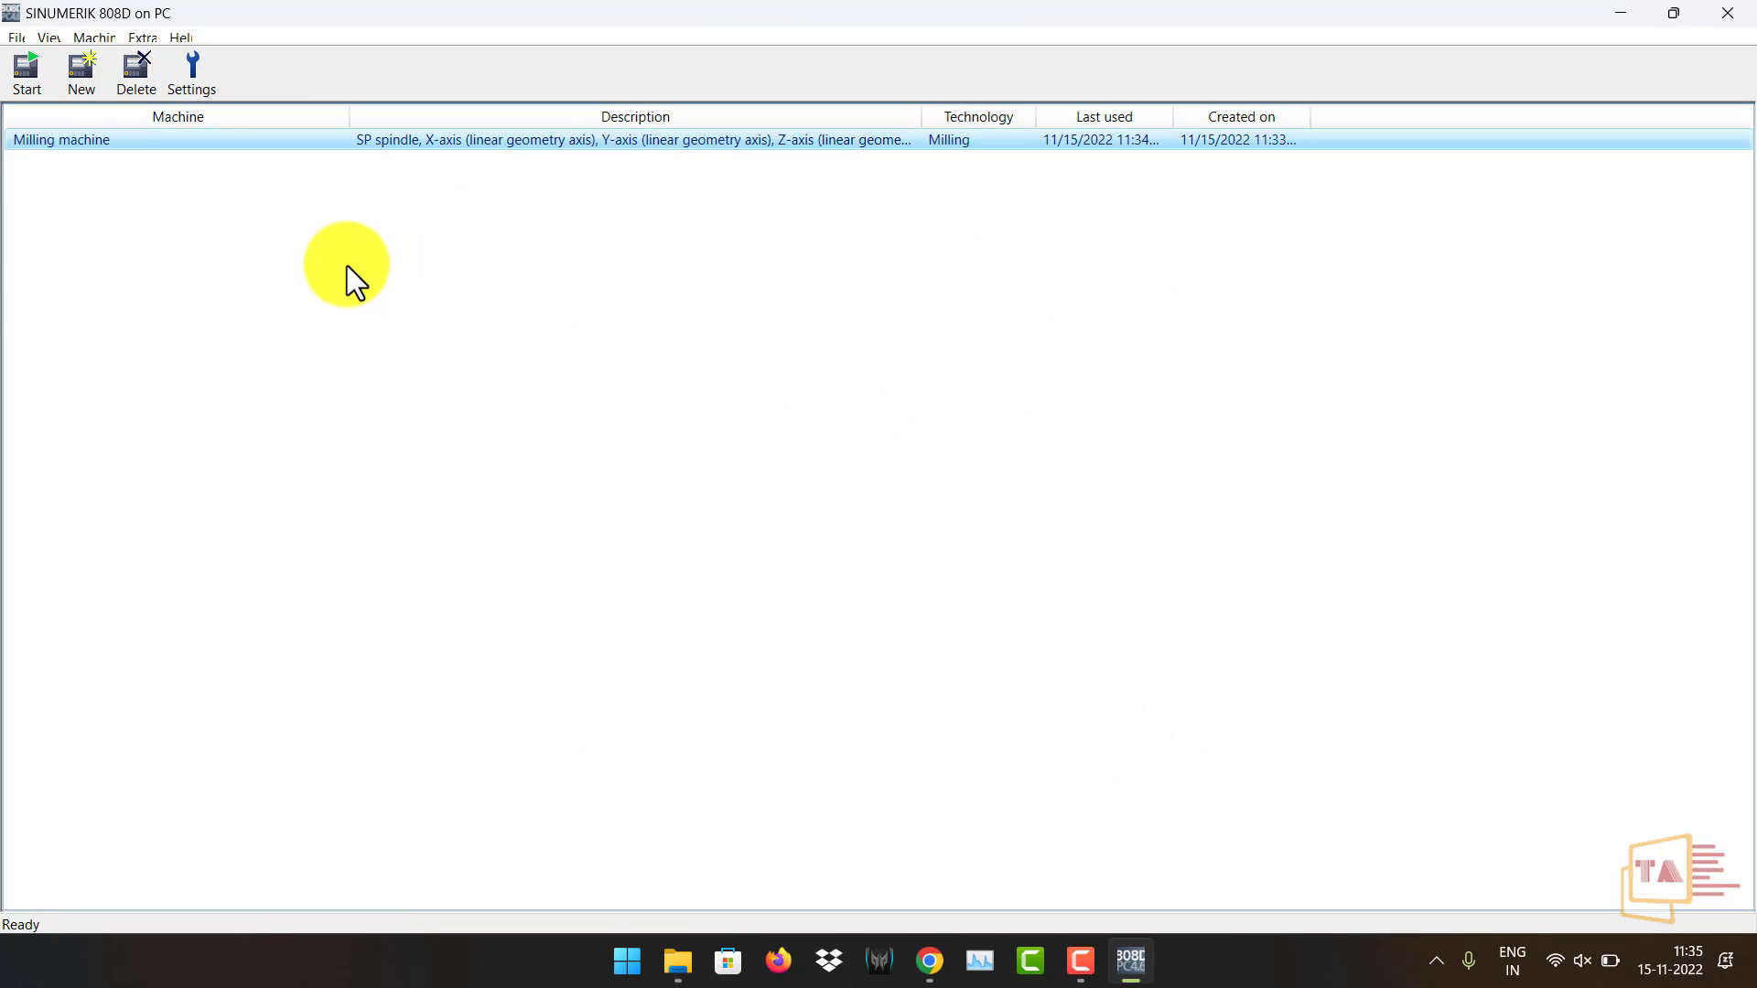